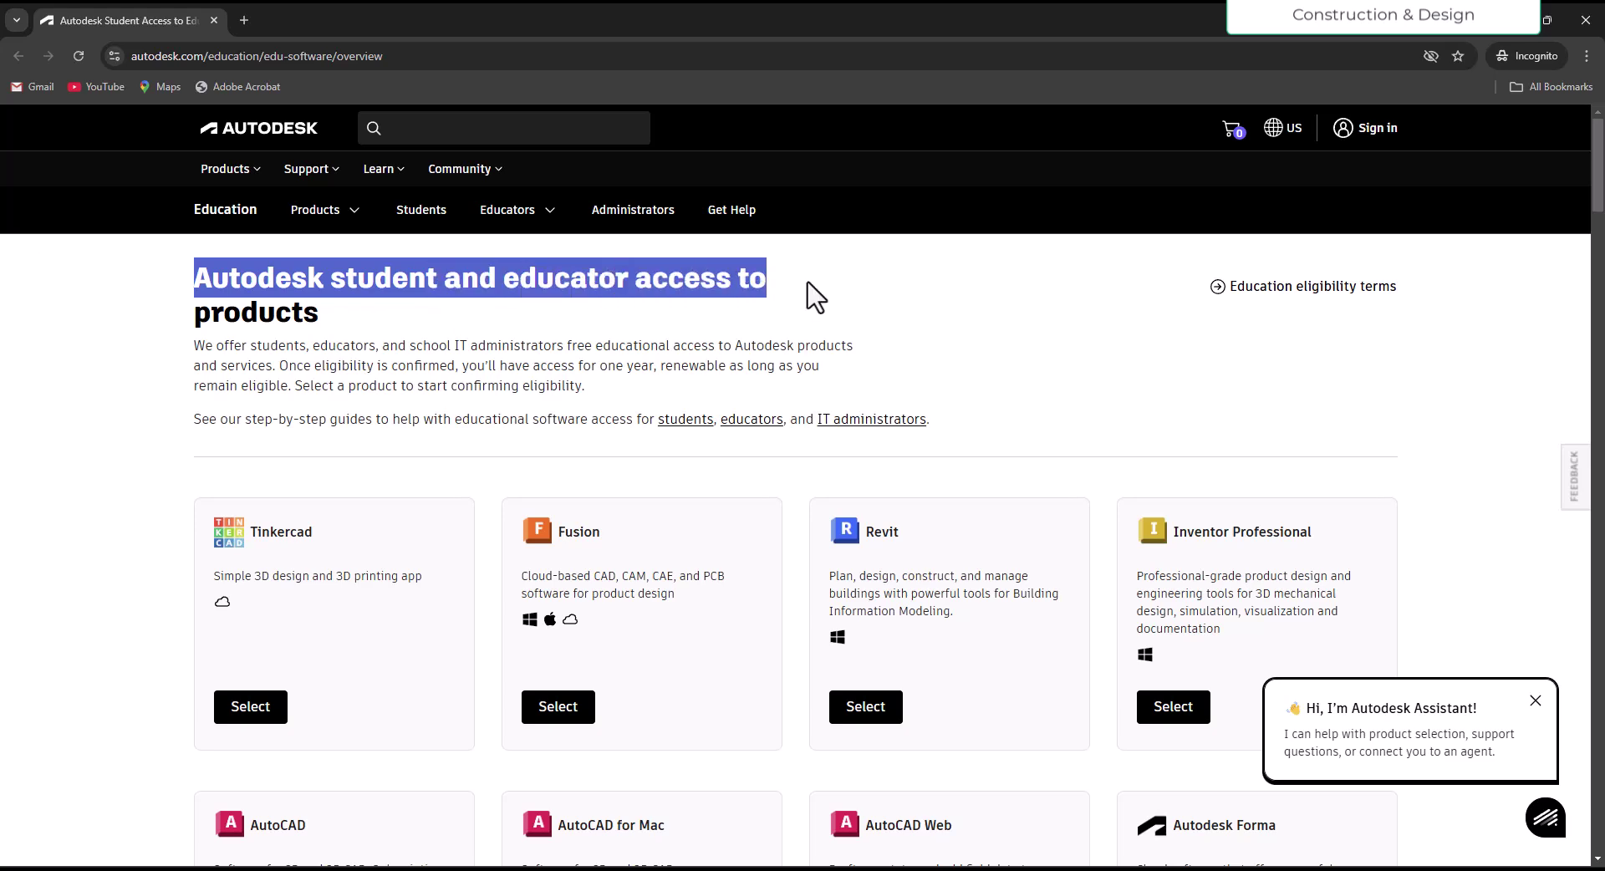
Step: Look over the student and educator access page, including its web address and the products offered for free
left_click(450, 318)
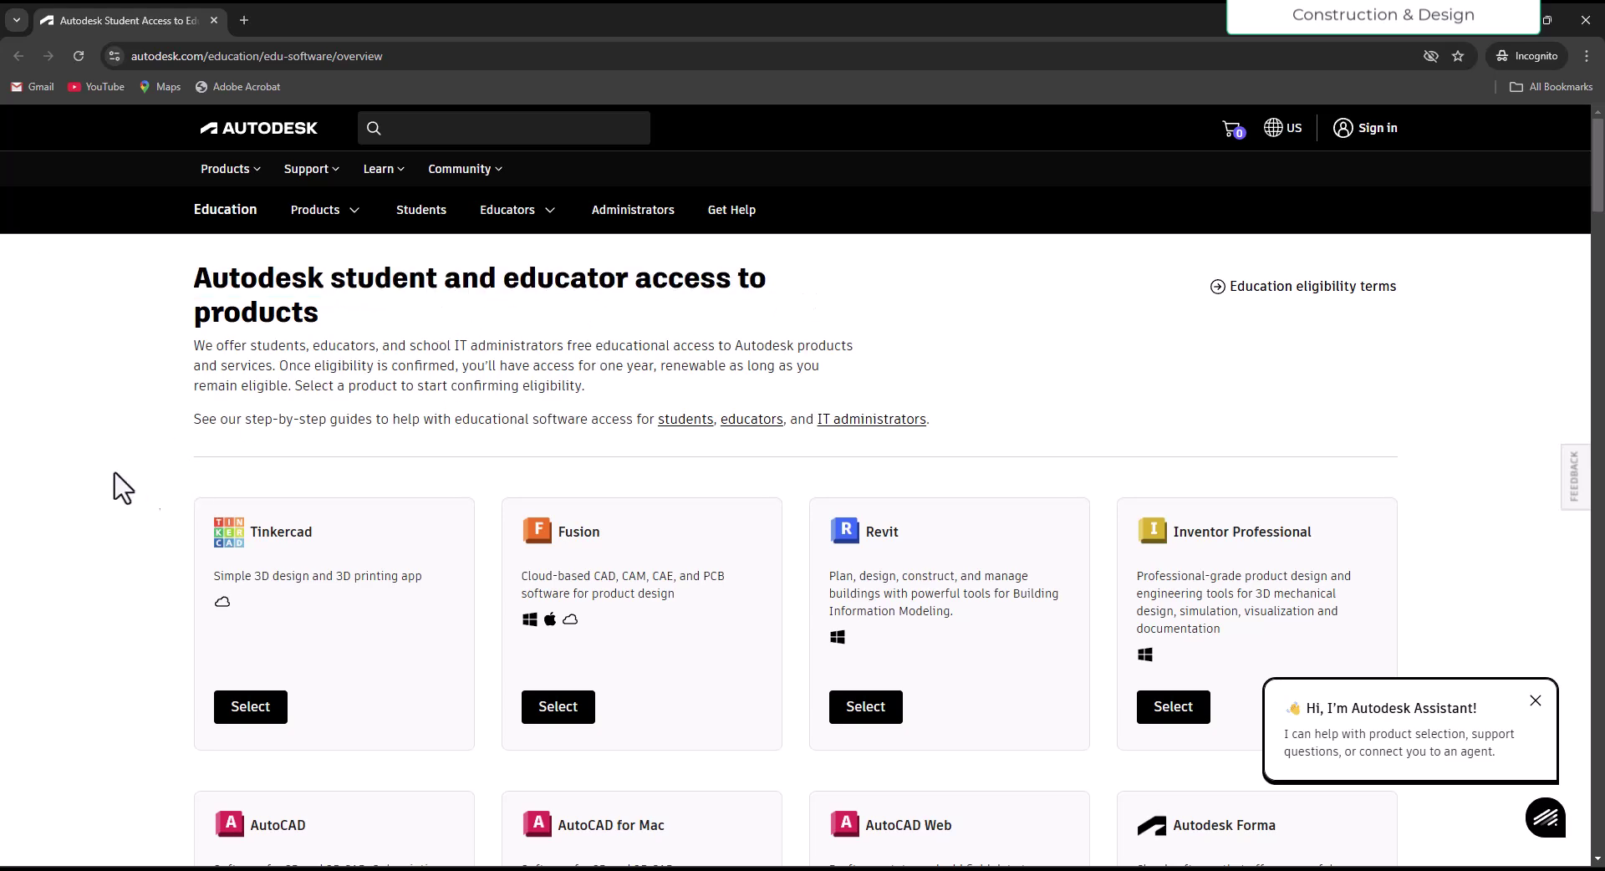
scroll(126, 485, "down", 3)
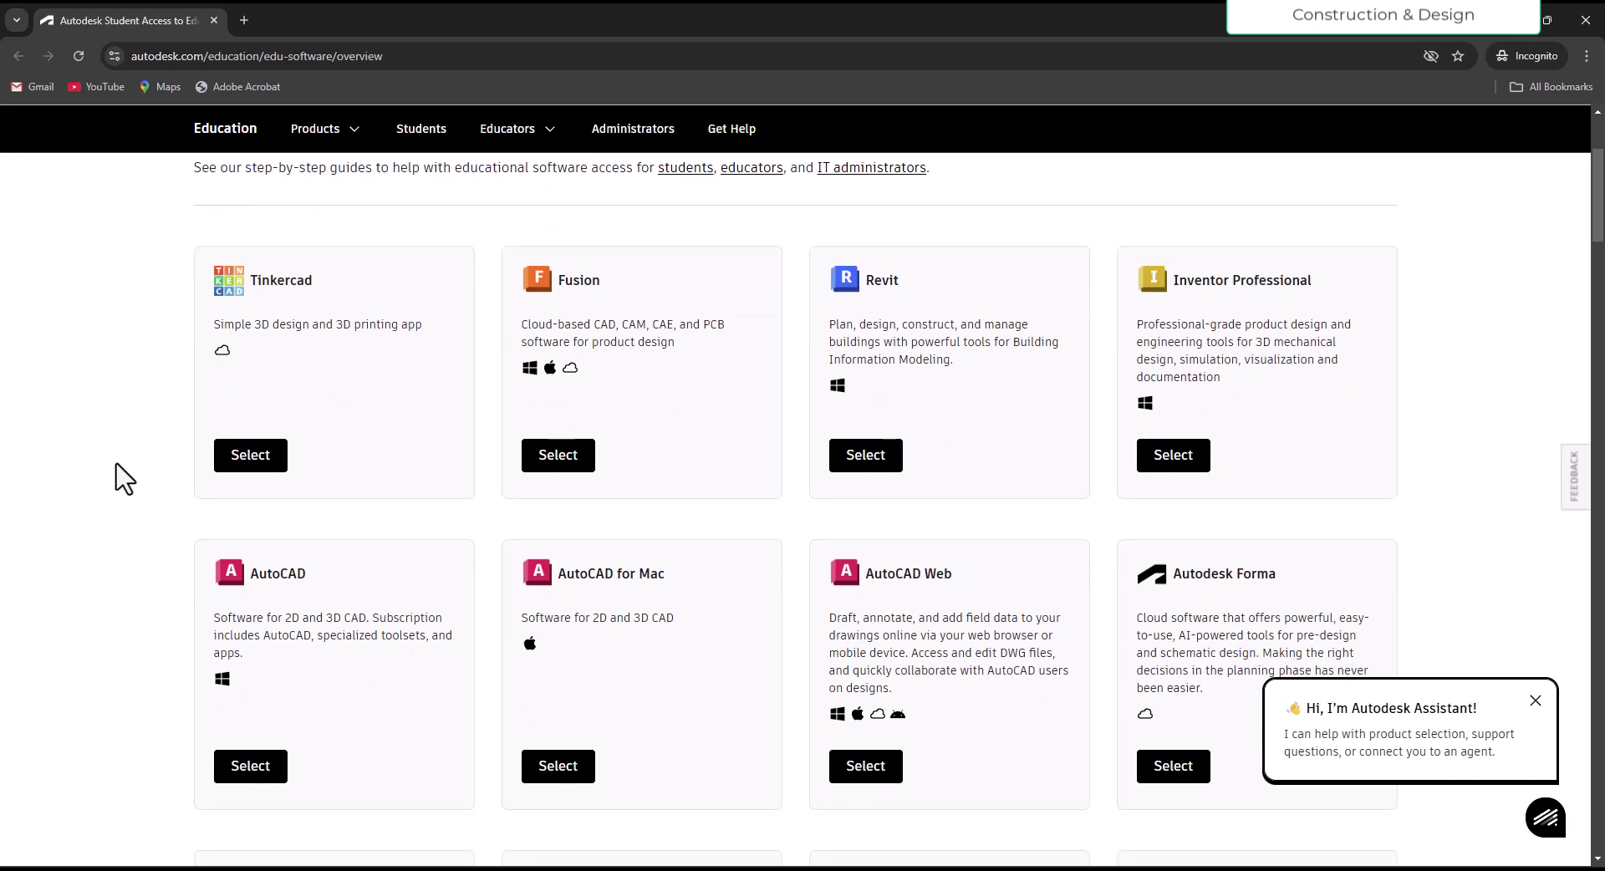
scroll(124, 478, "up", 4)
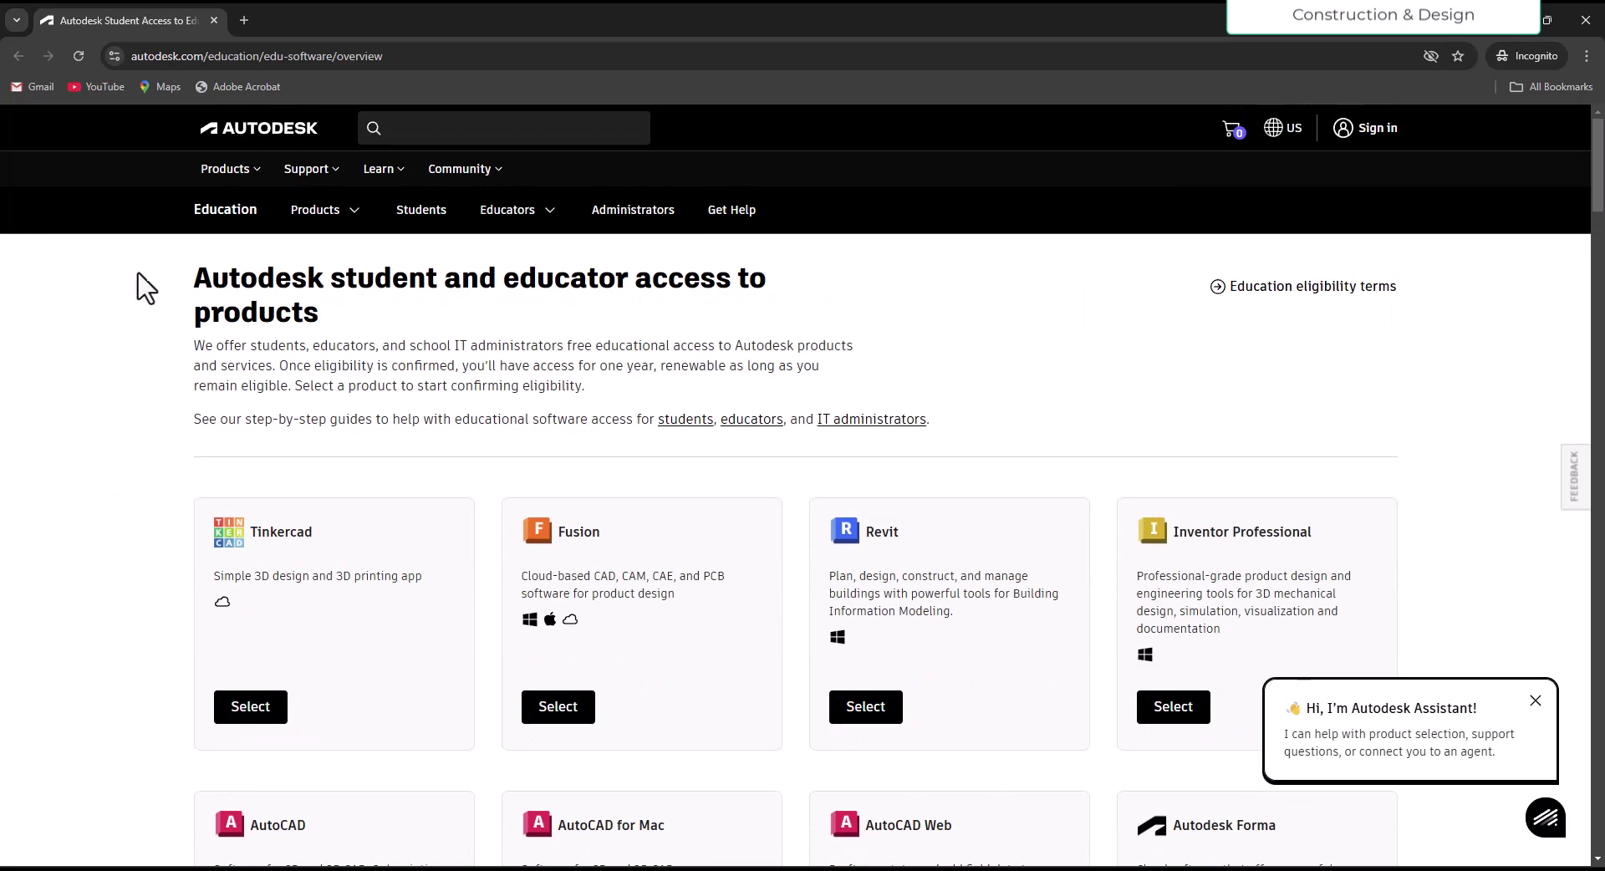
left_click(305, 62)
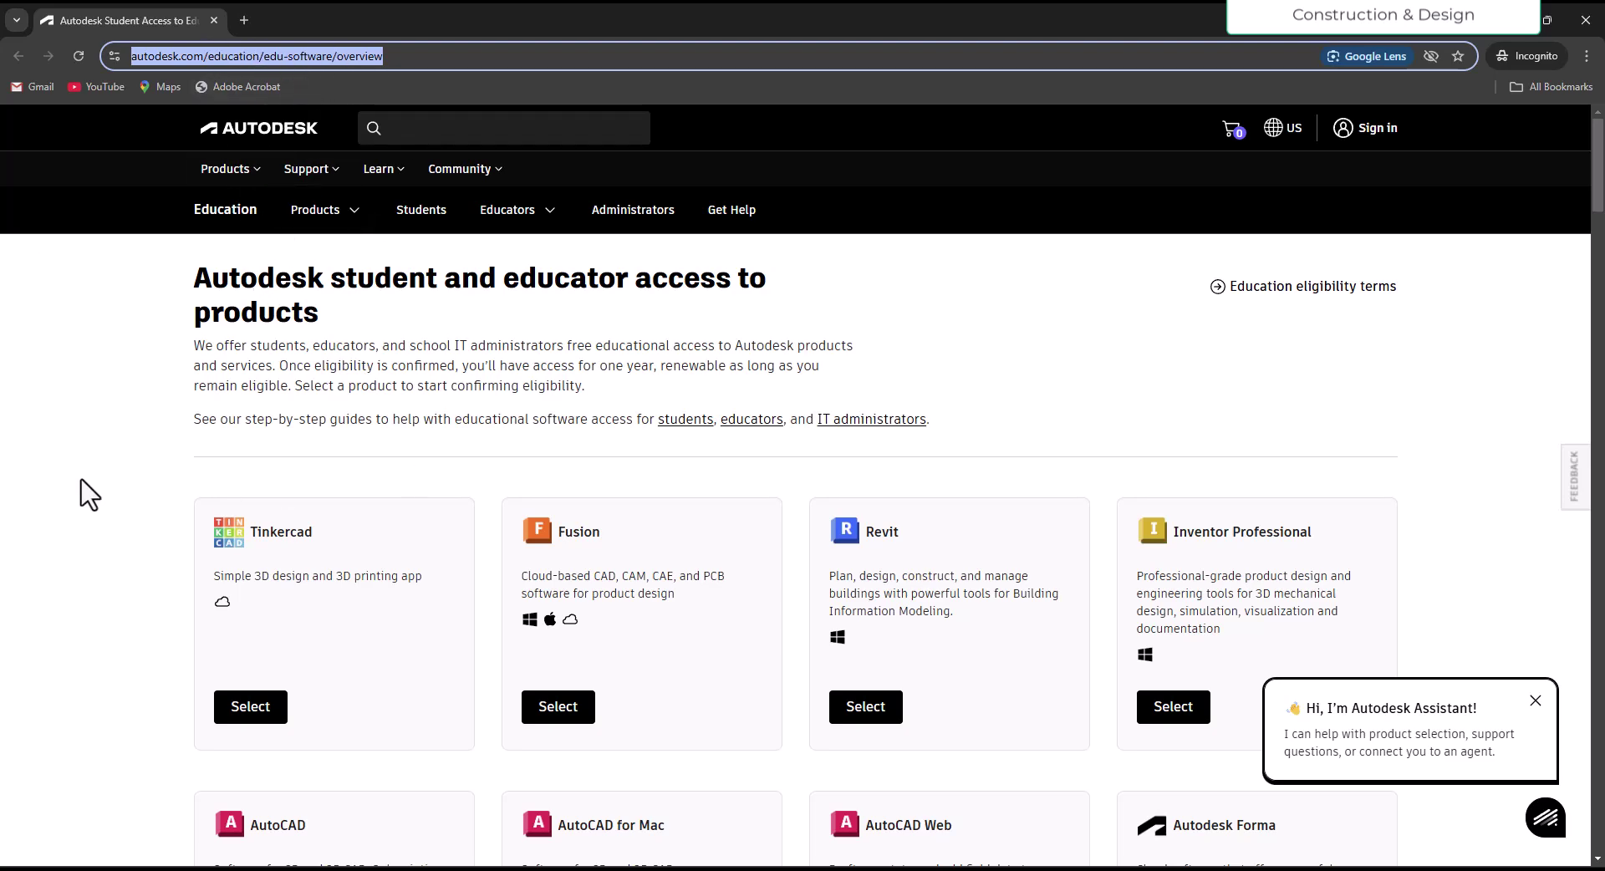
scroll(150, 472, "down", 2)
left_click(117, 474)
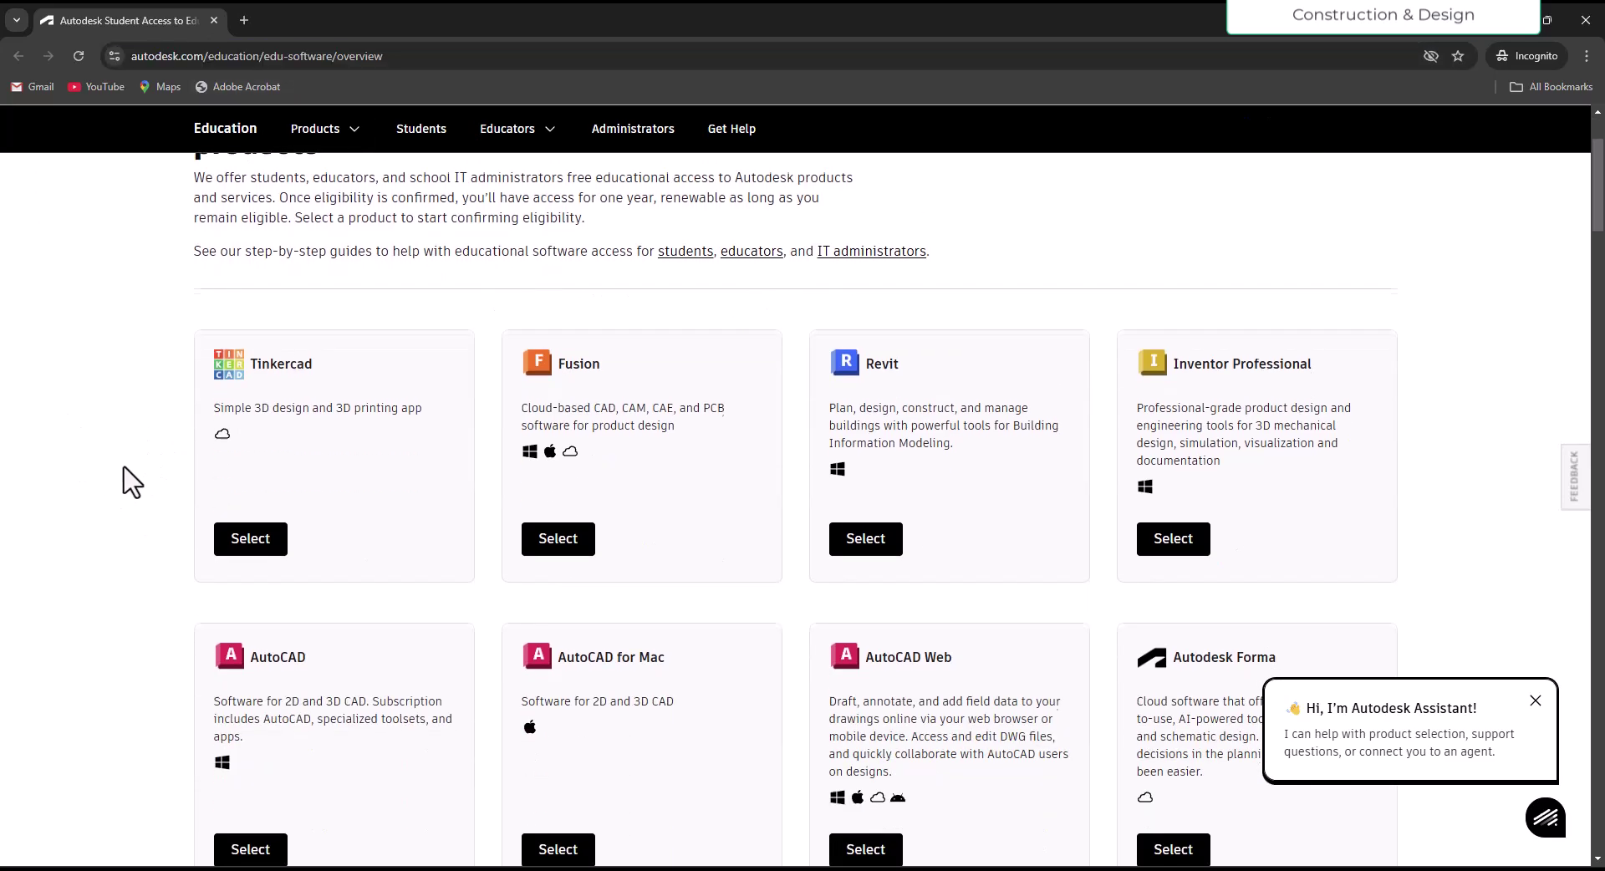
scroll(125, 477, "up", 2)
Step: Select Civil 3D from the list of educational products and decline the survey invitation
scroll(530, 619, "down", 6)
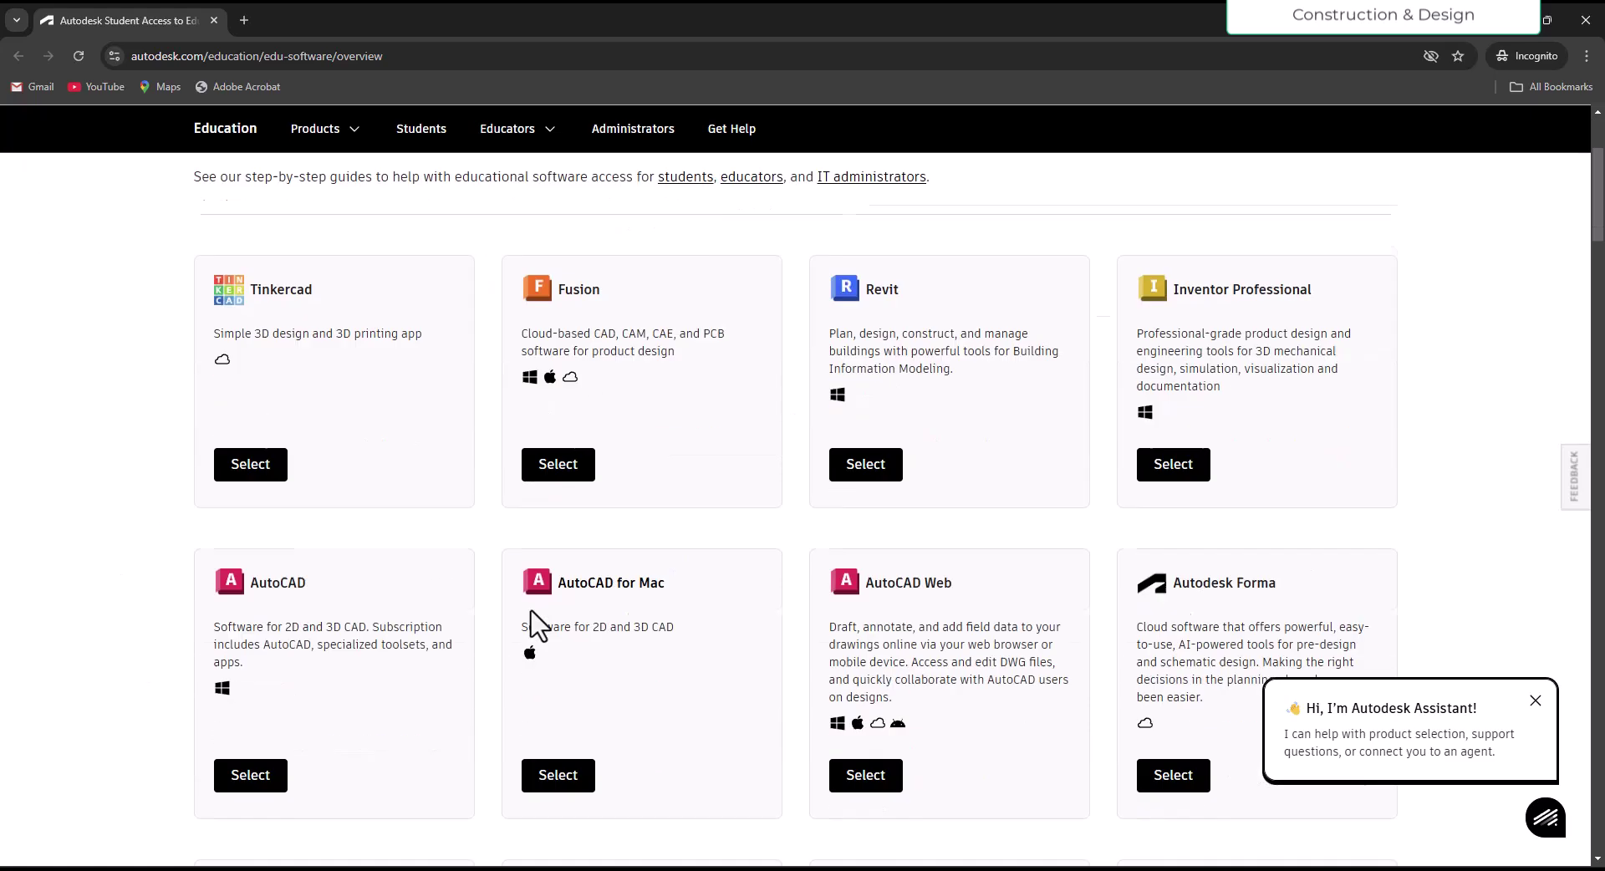
scroll(936, 572, "down", 4)
scroll(942, 589, "down", 7)
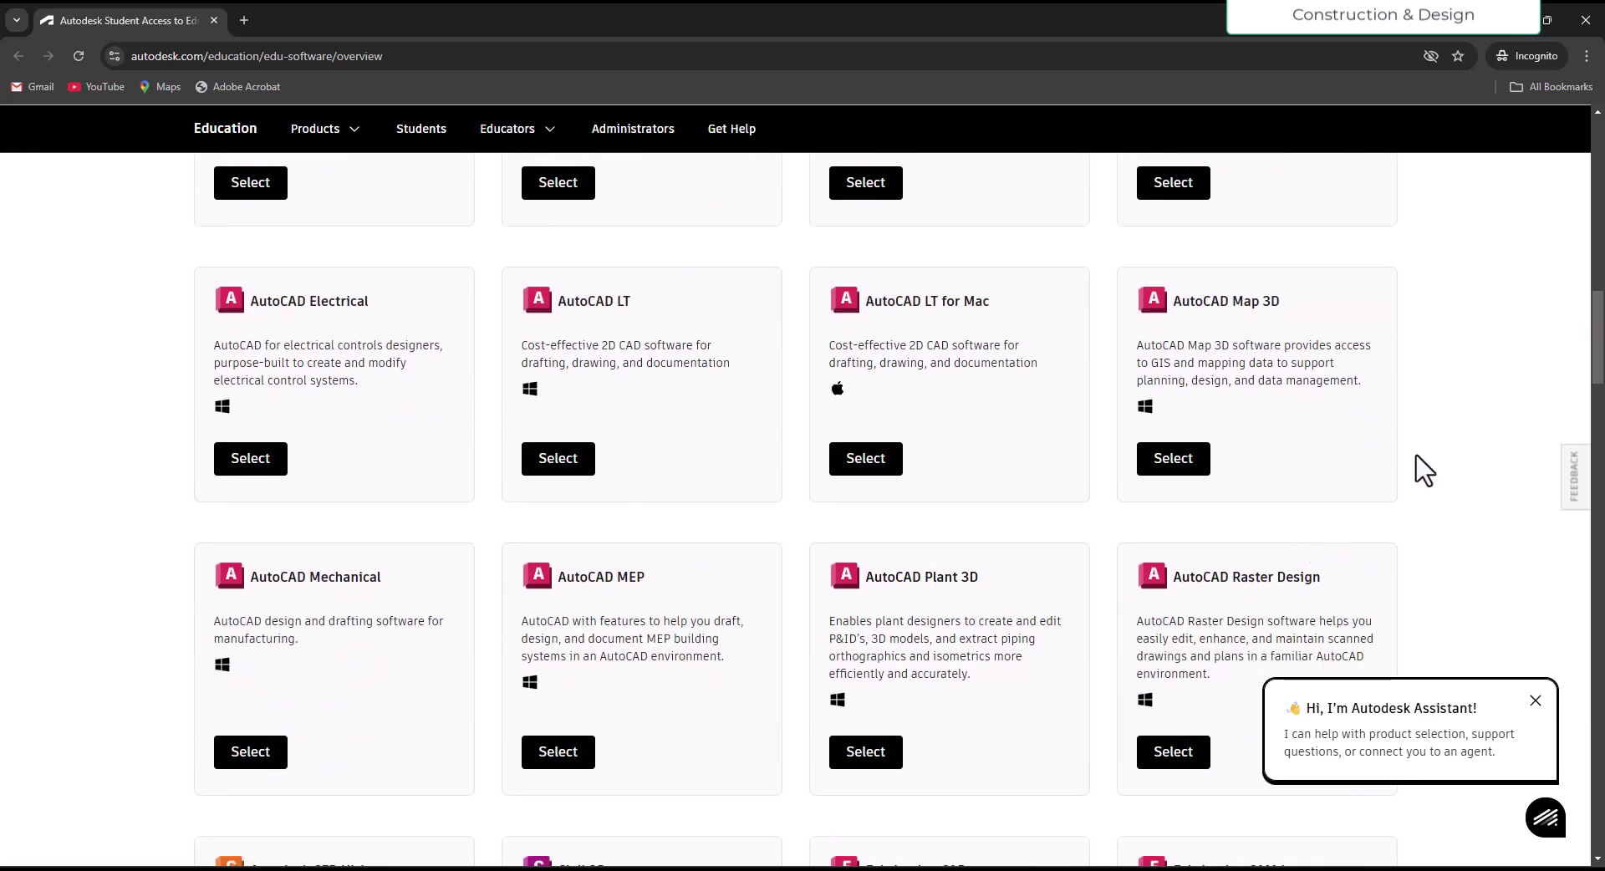
scroll(1434, 455, "down", 5)
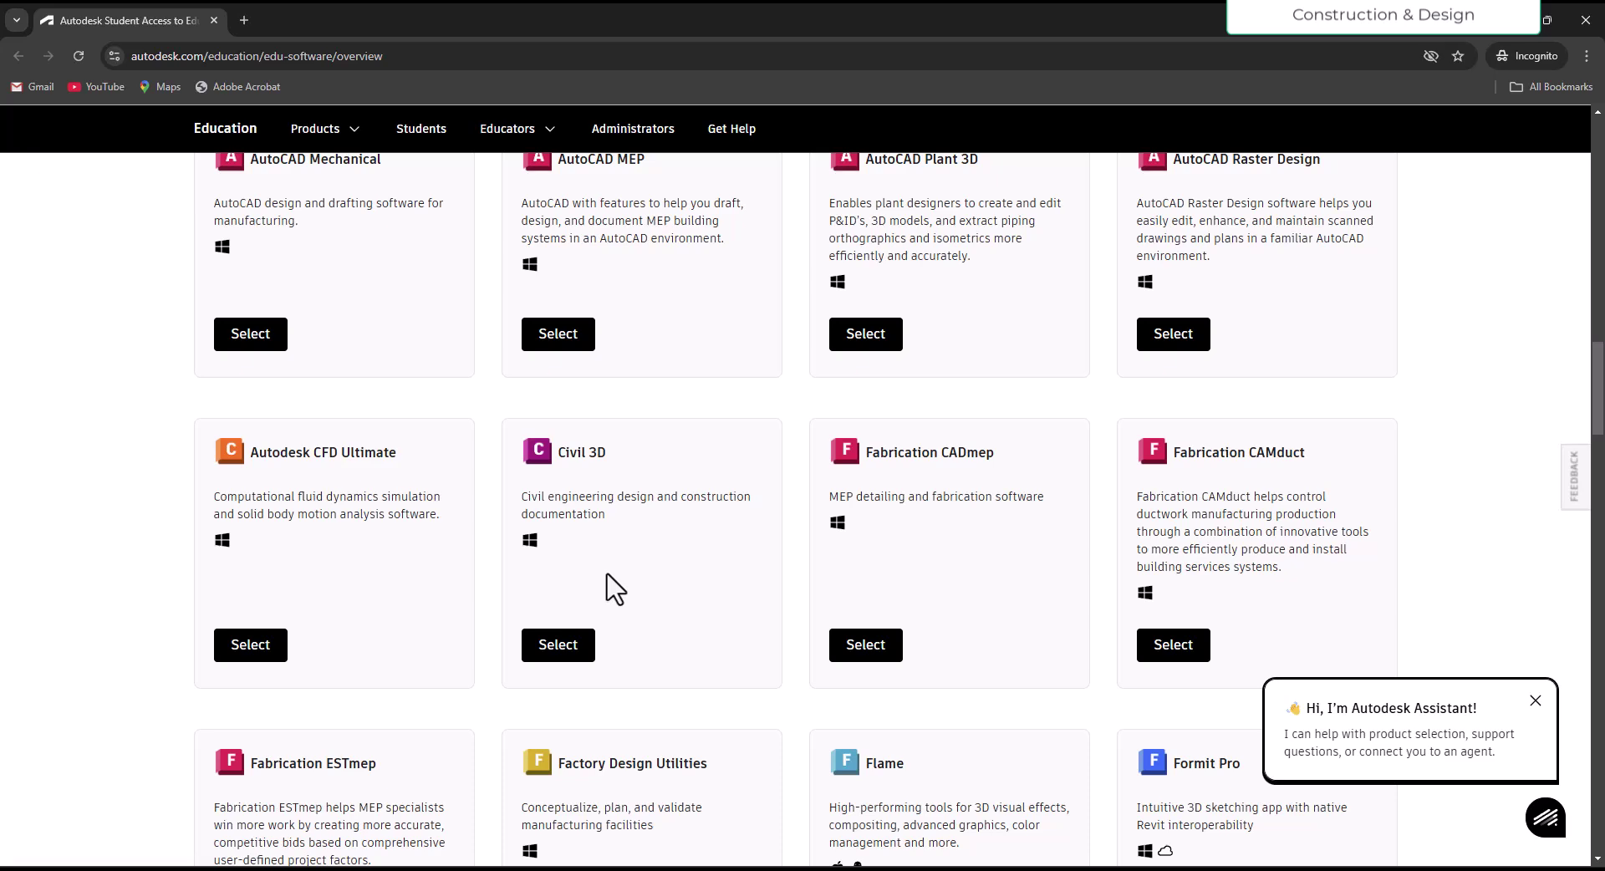
scroll(602, 585, "down", 1)
left_click(576, 565)
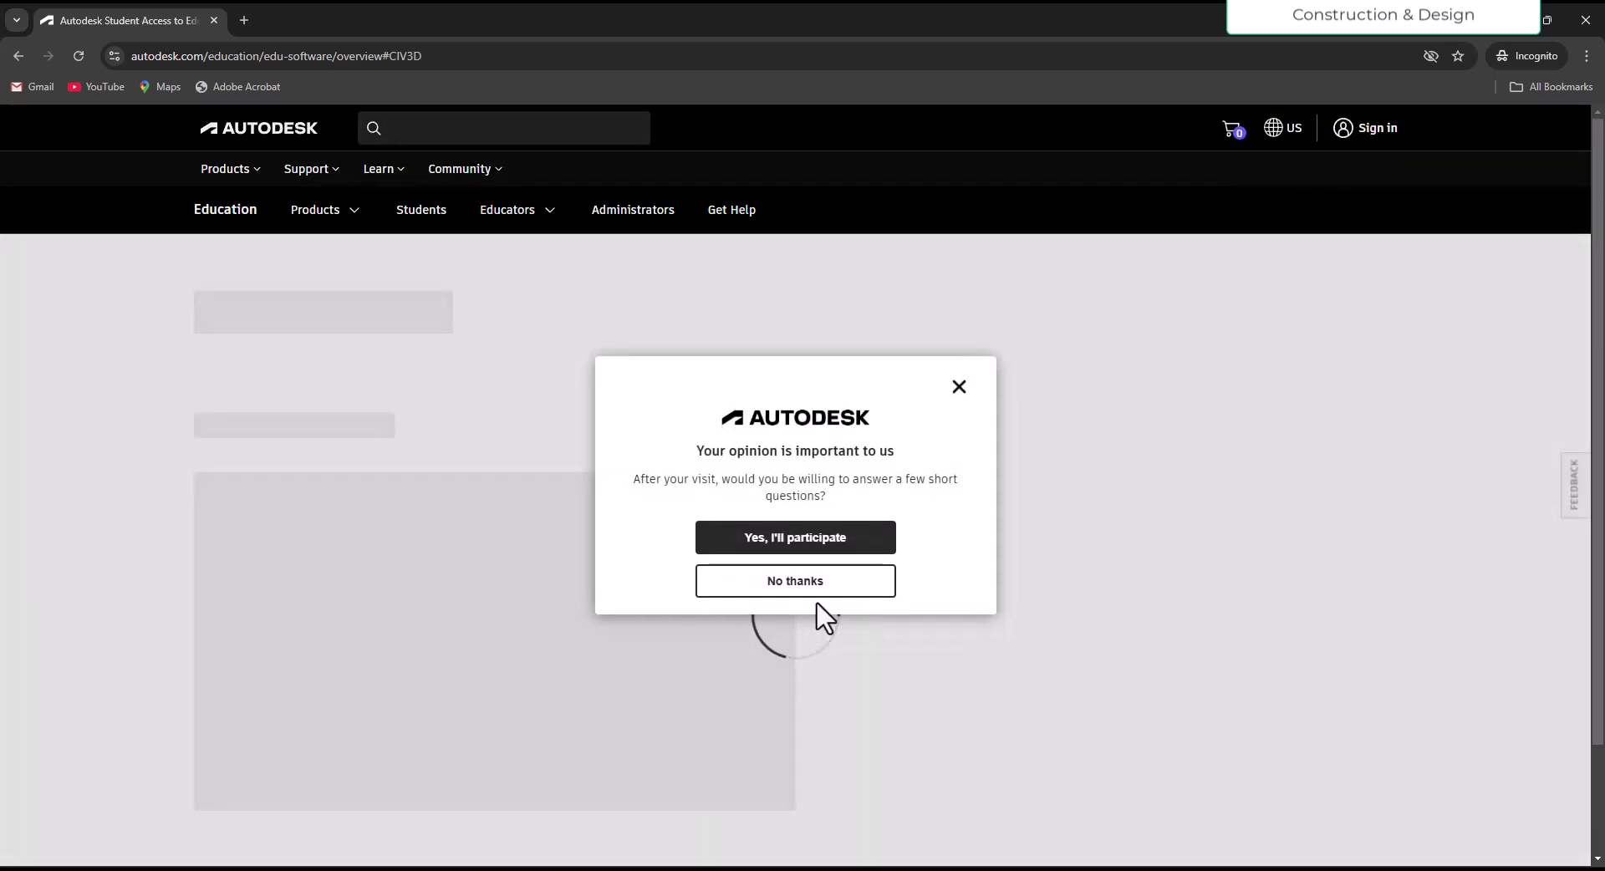
left_click(782, 590)
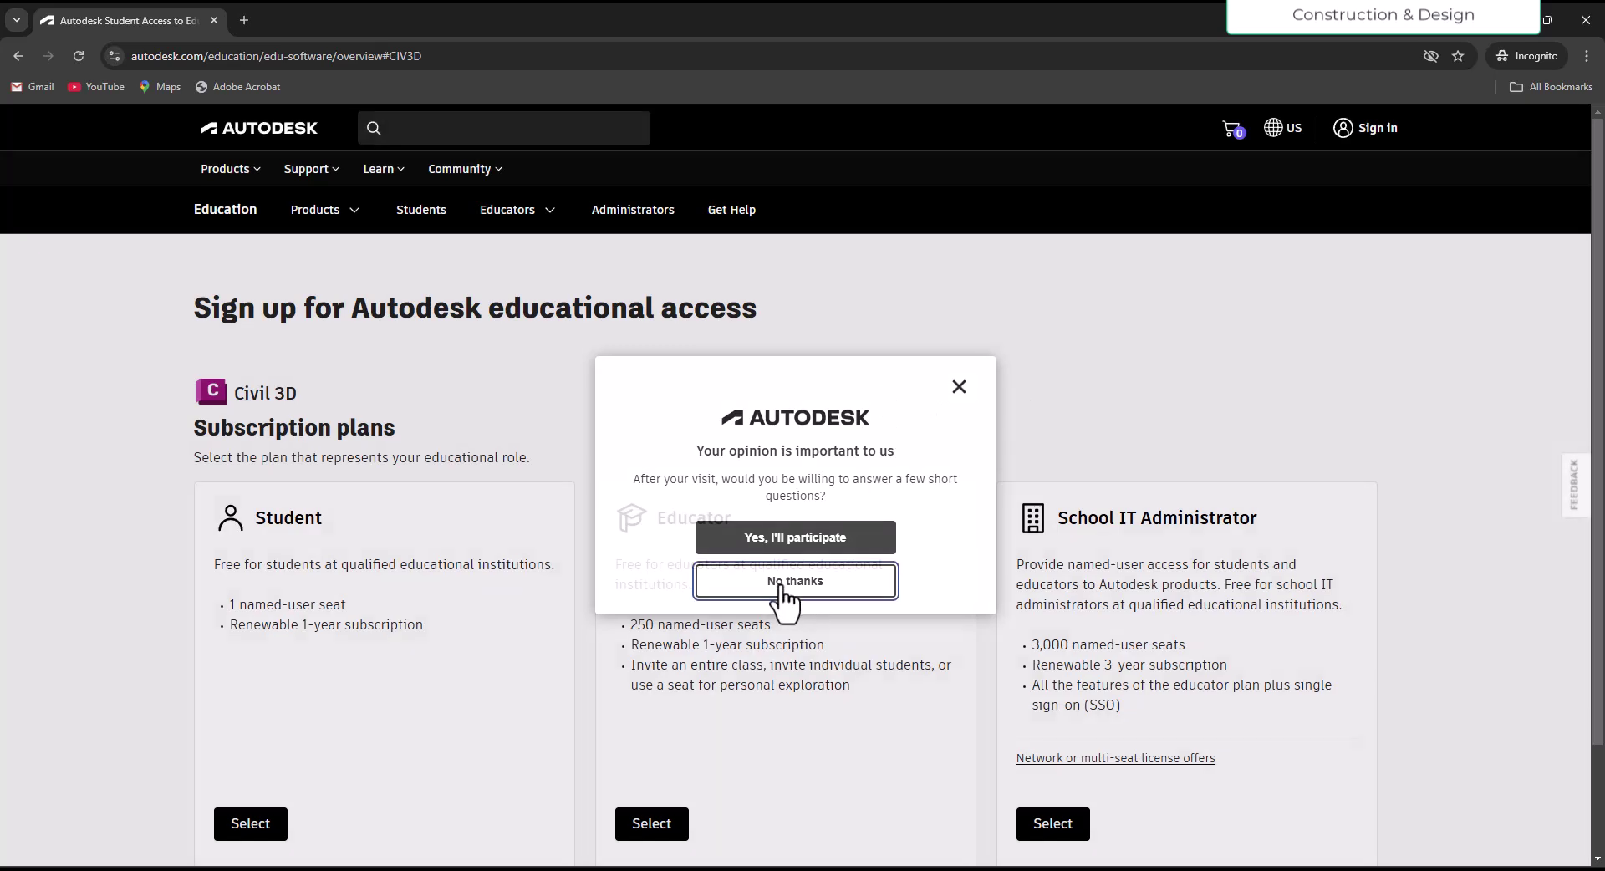
Step: Choose the Student subscription plan for Civil 3D and accept the student verification requirement
scroll(836, 535, "down", 2)
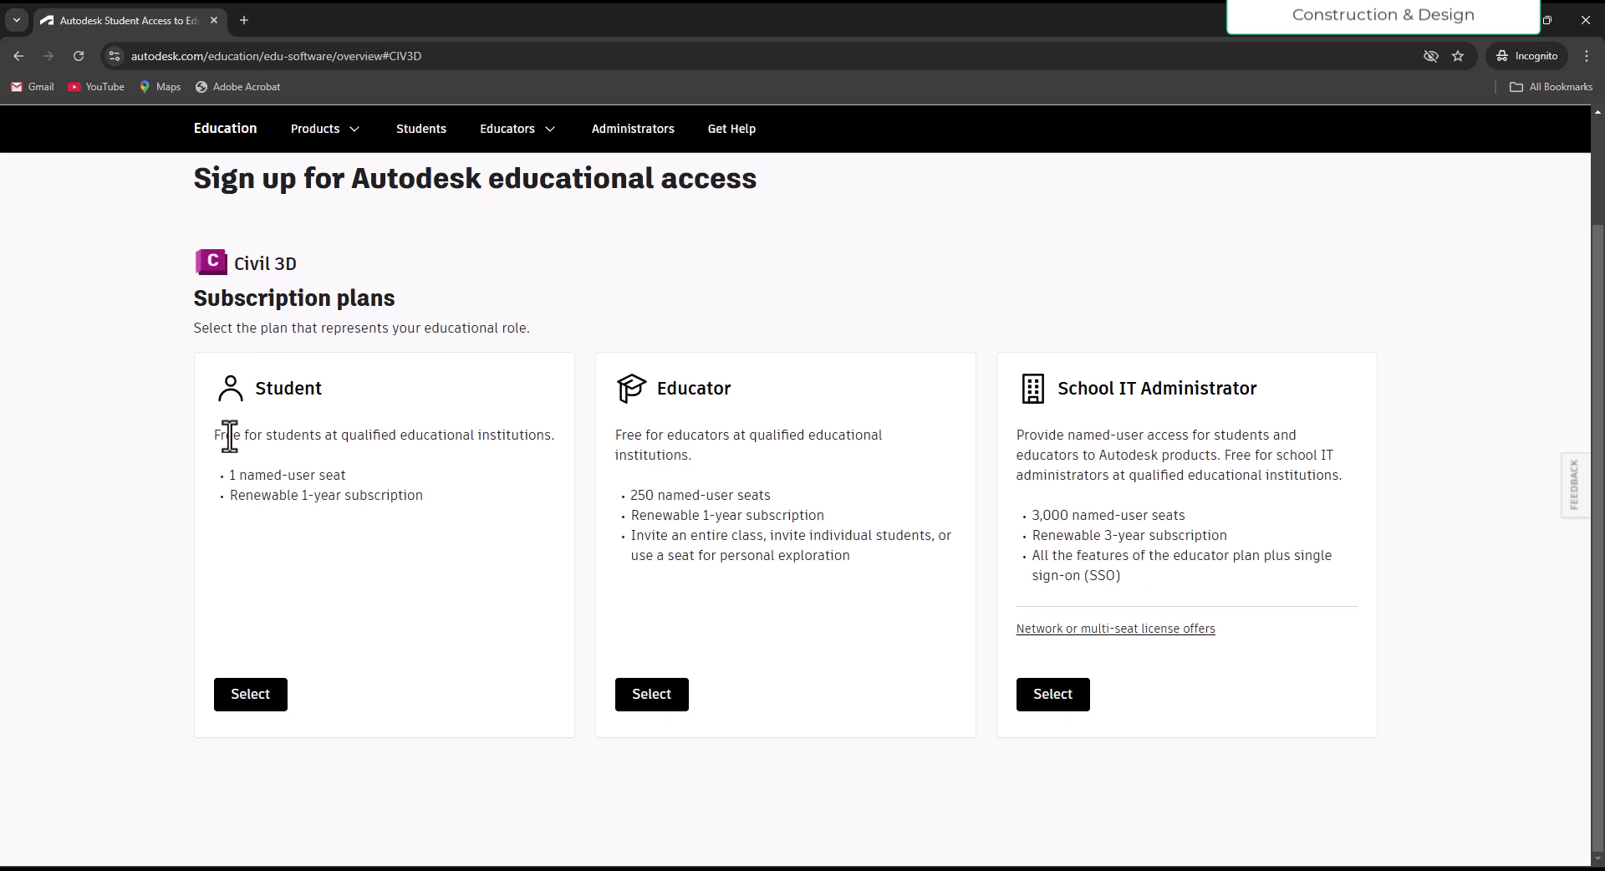
left_click_drag(216, 433, 302, 497)
left_click(325, 495)
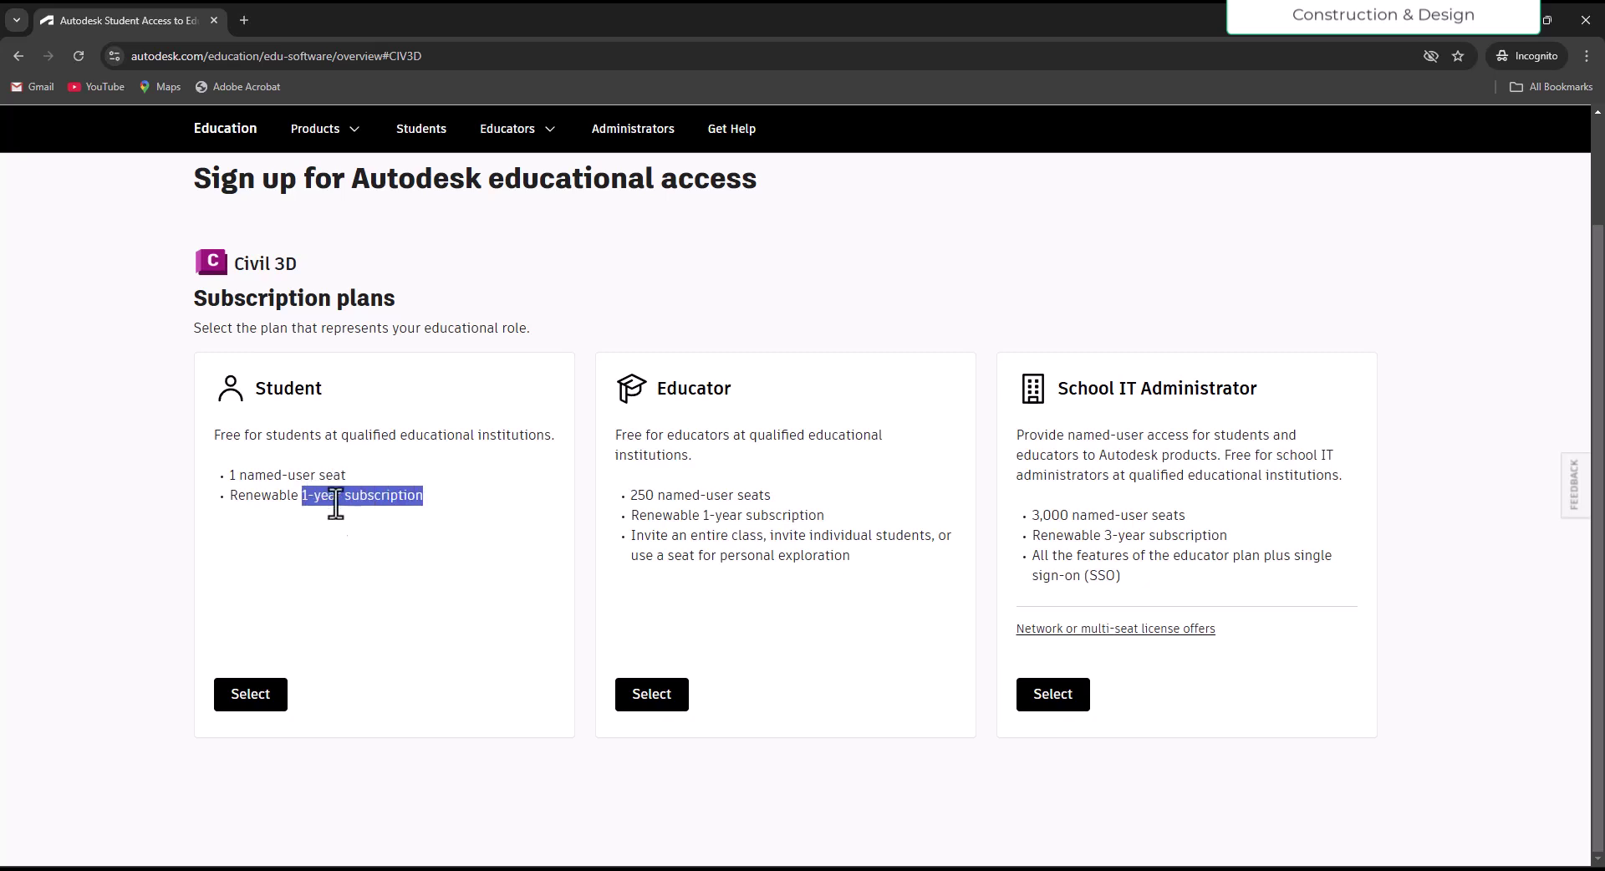
left_click(335, 502)
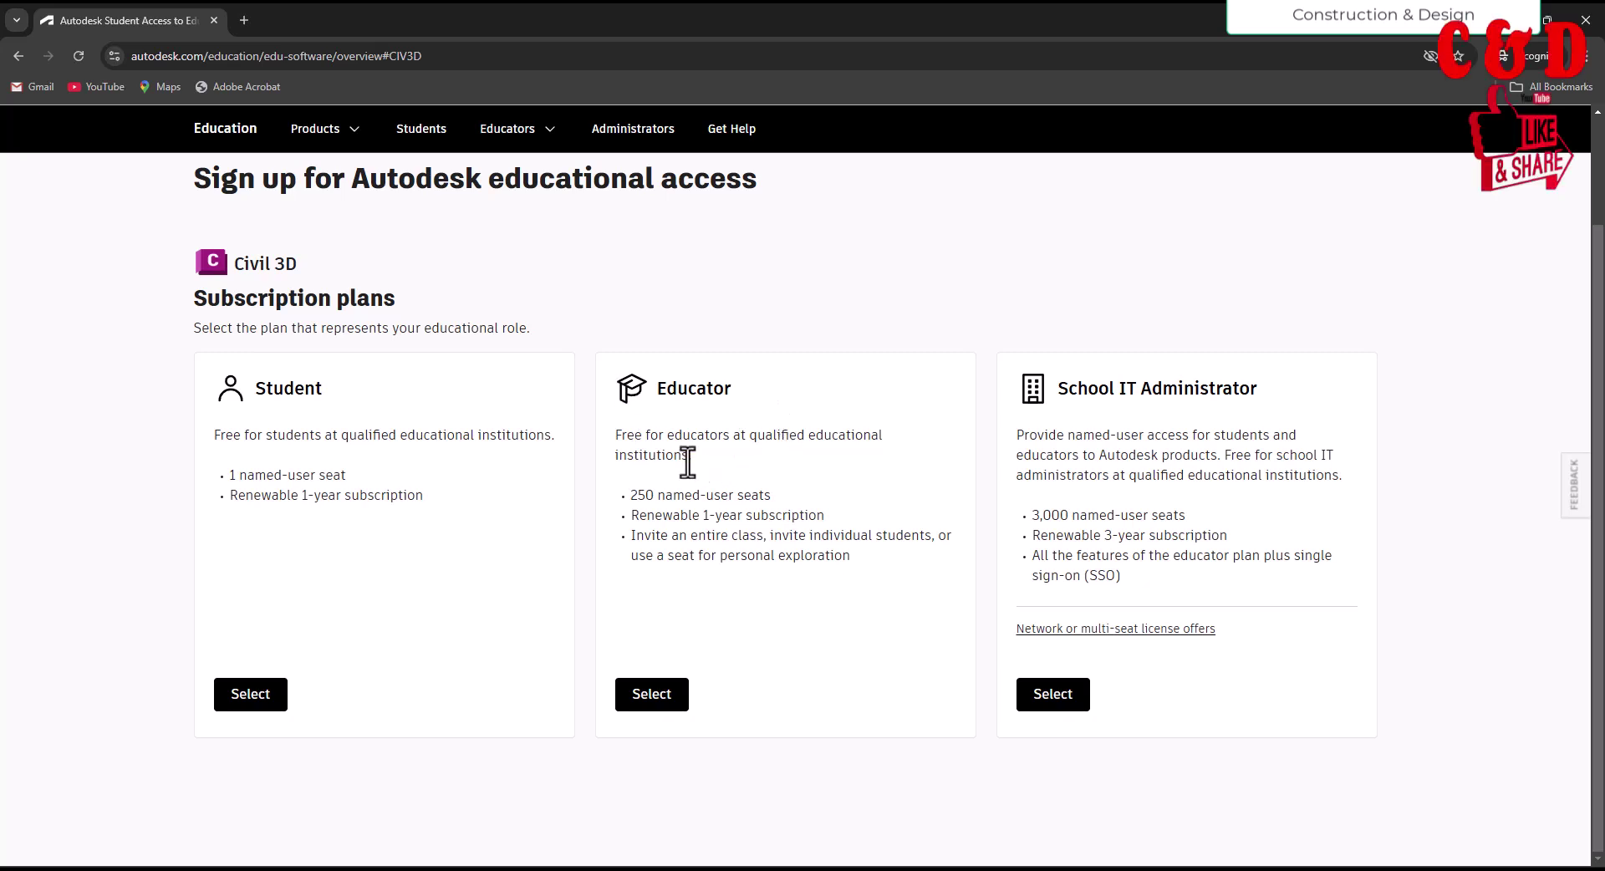
left_click_drag(688, 457, 608, 431)
left_click(719, 500)
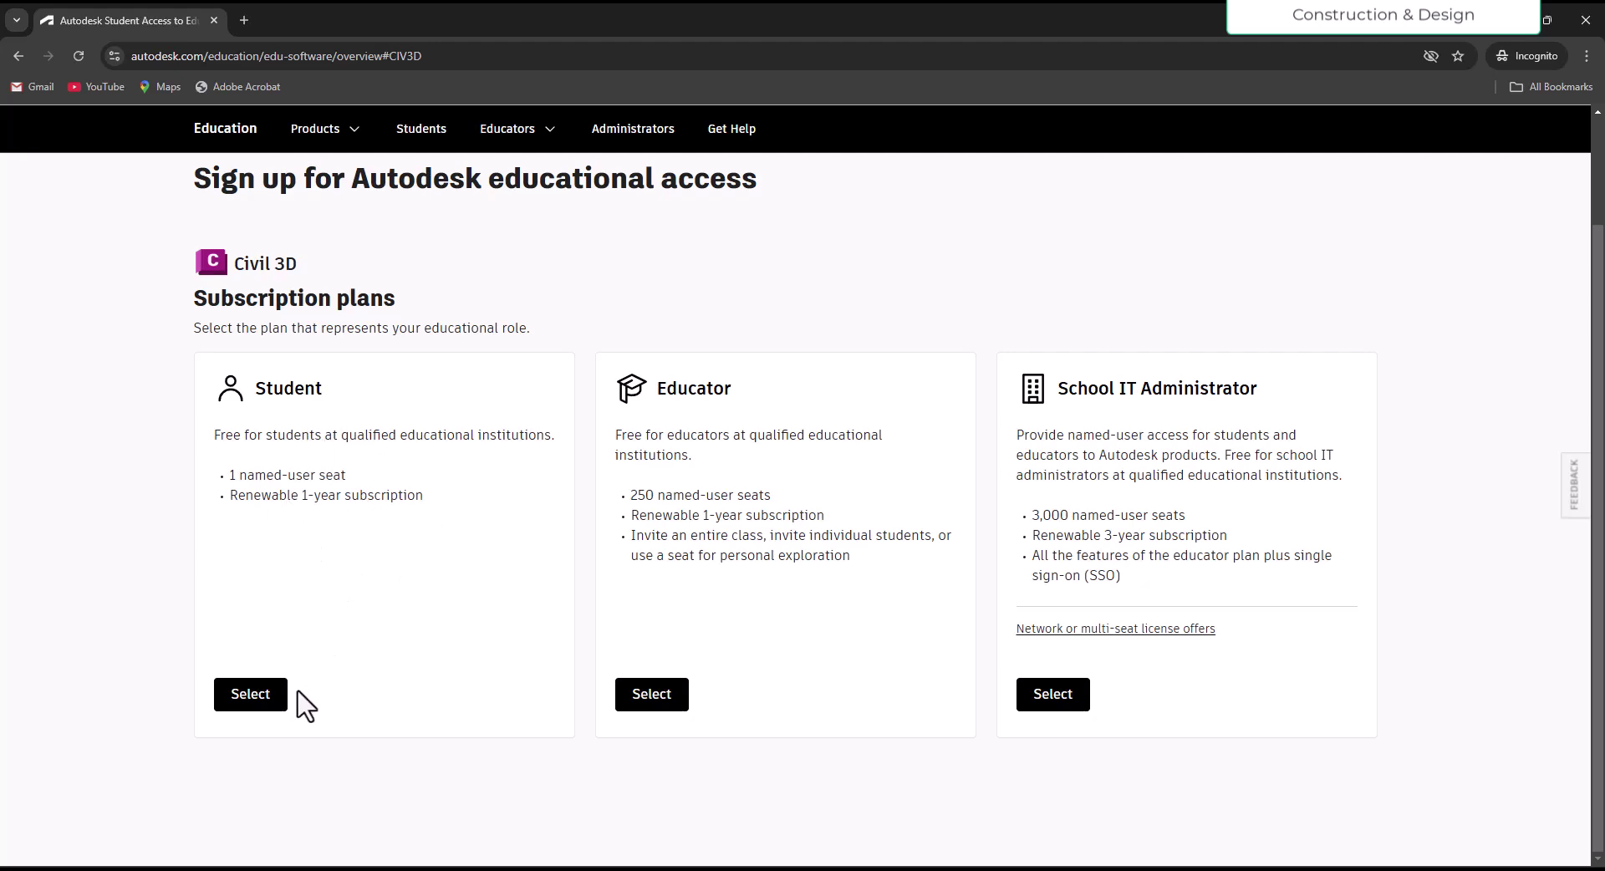
left_click(251, 695)
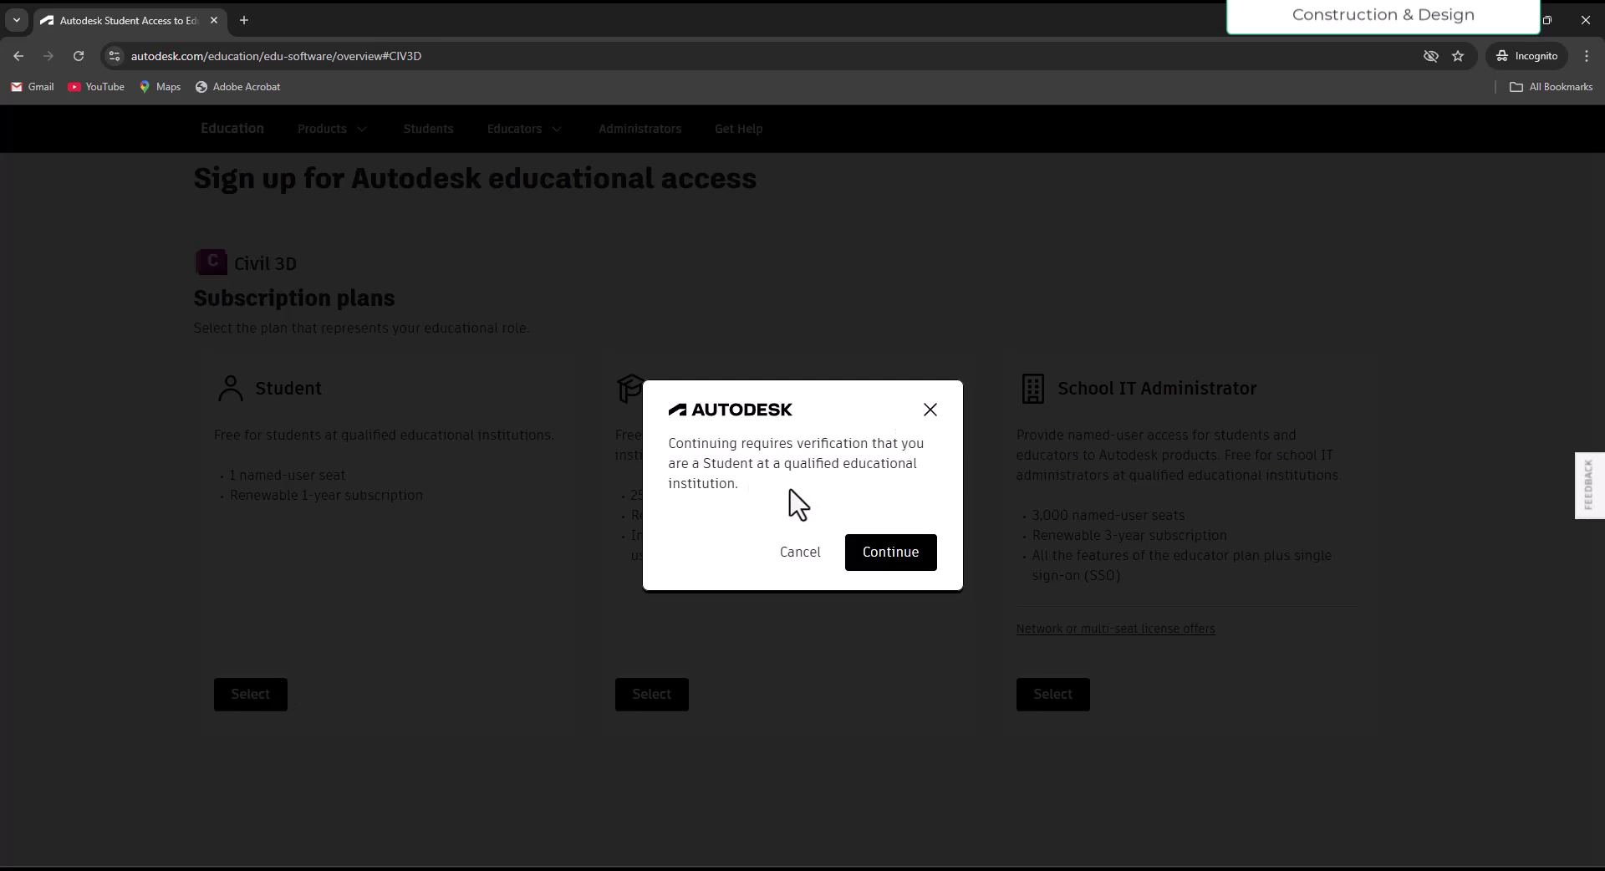
left_click(896, 563)
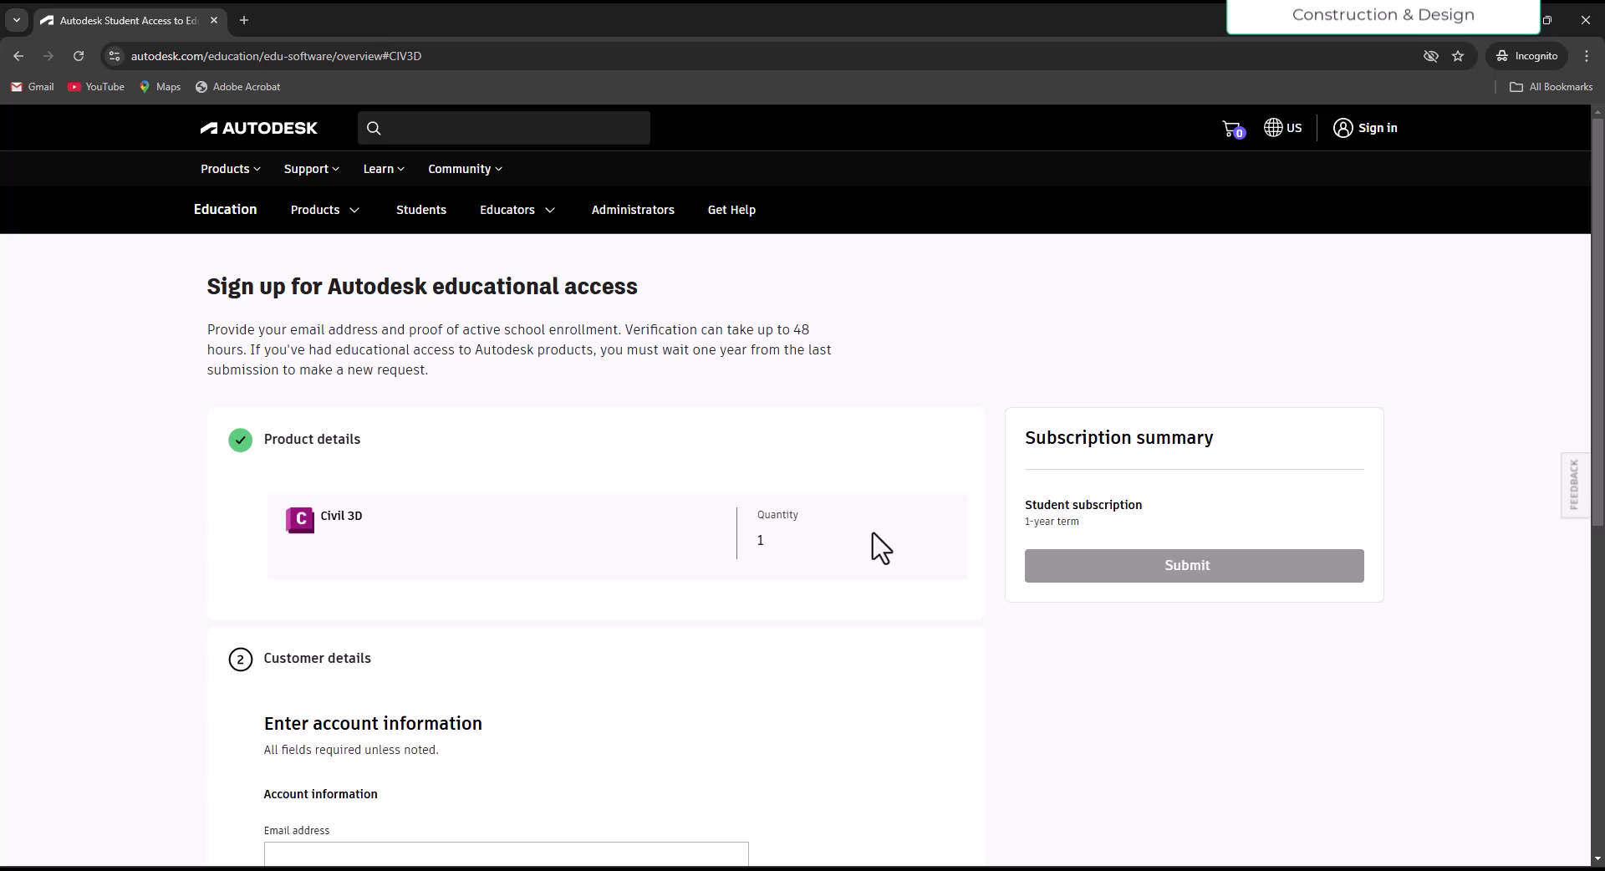
Step: Enter and confirm the account email address, agree to the Autodesk privacy statement, and continue with the customer details
scroll(919, 571, "down", 2)
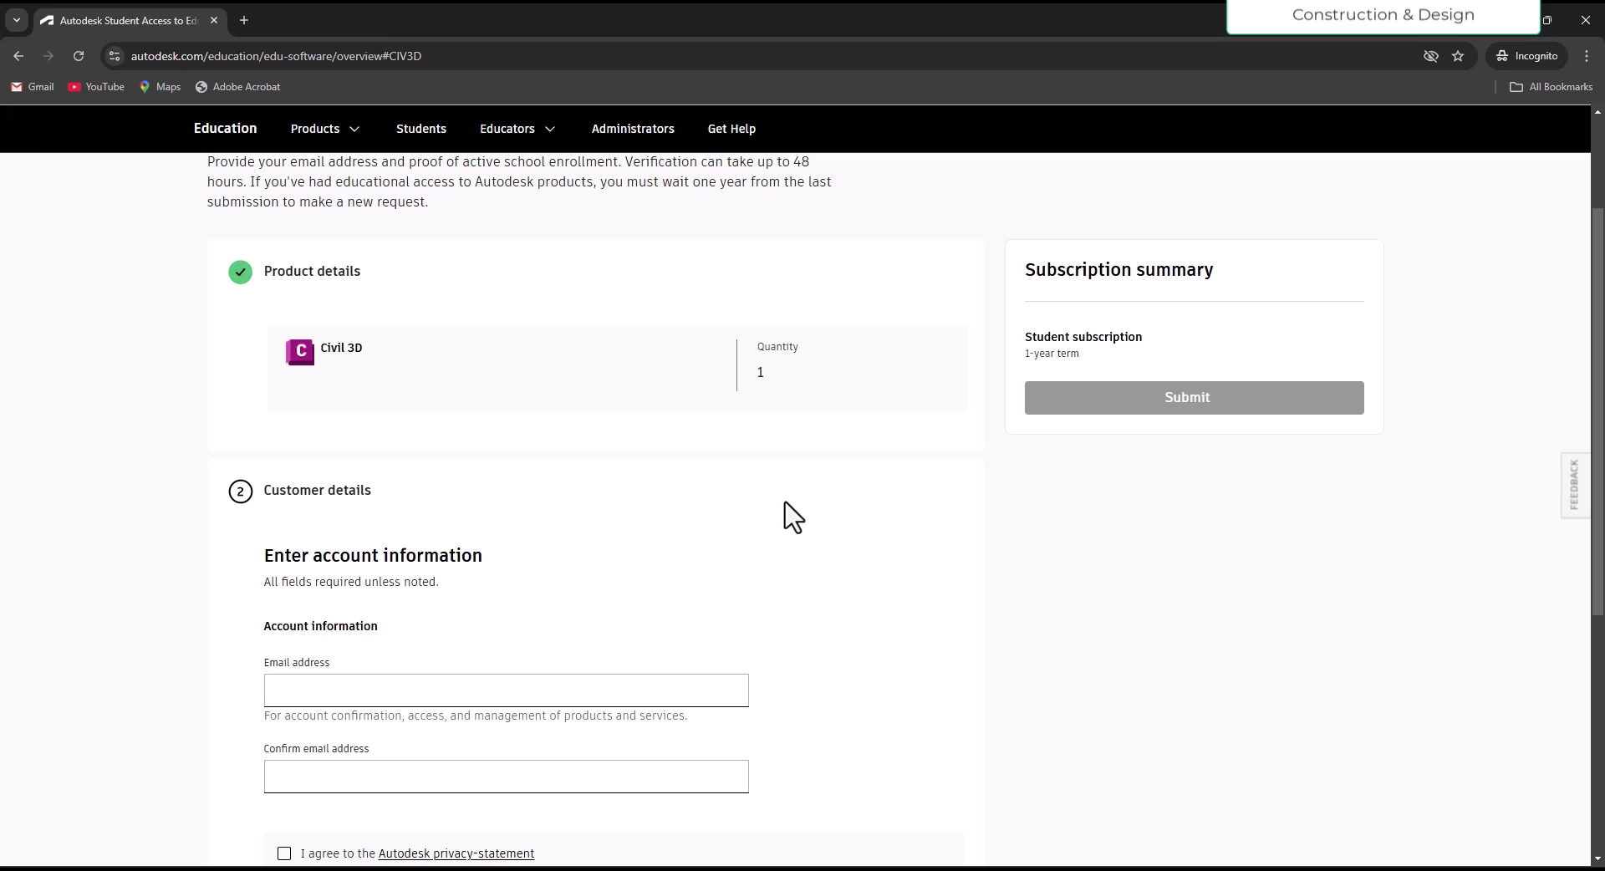
scroll(836, 585, "down", 3)
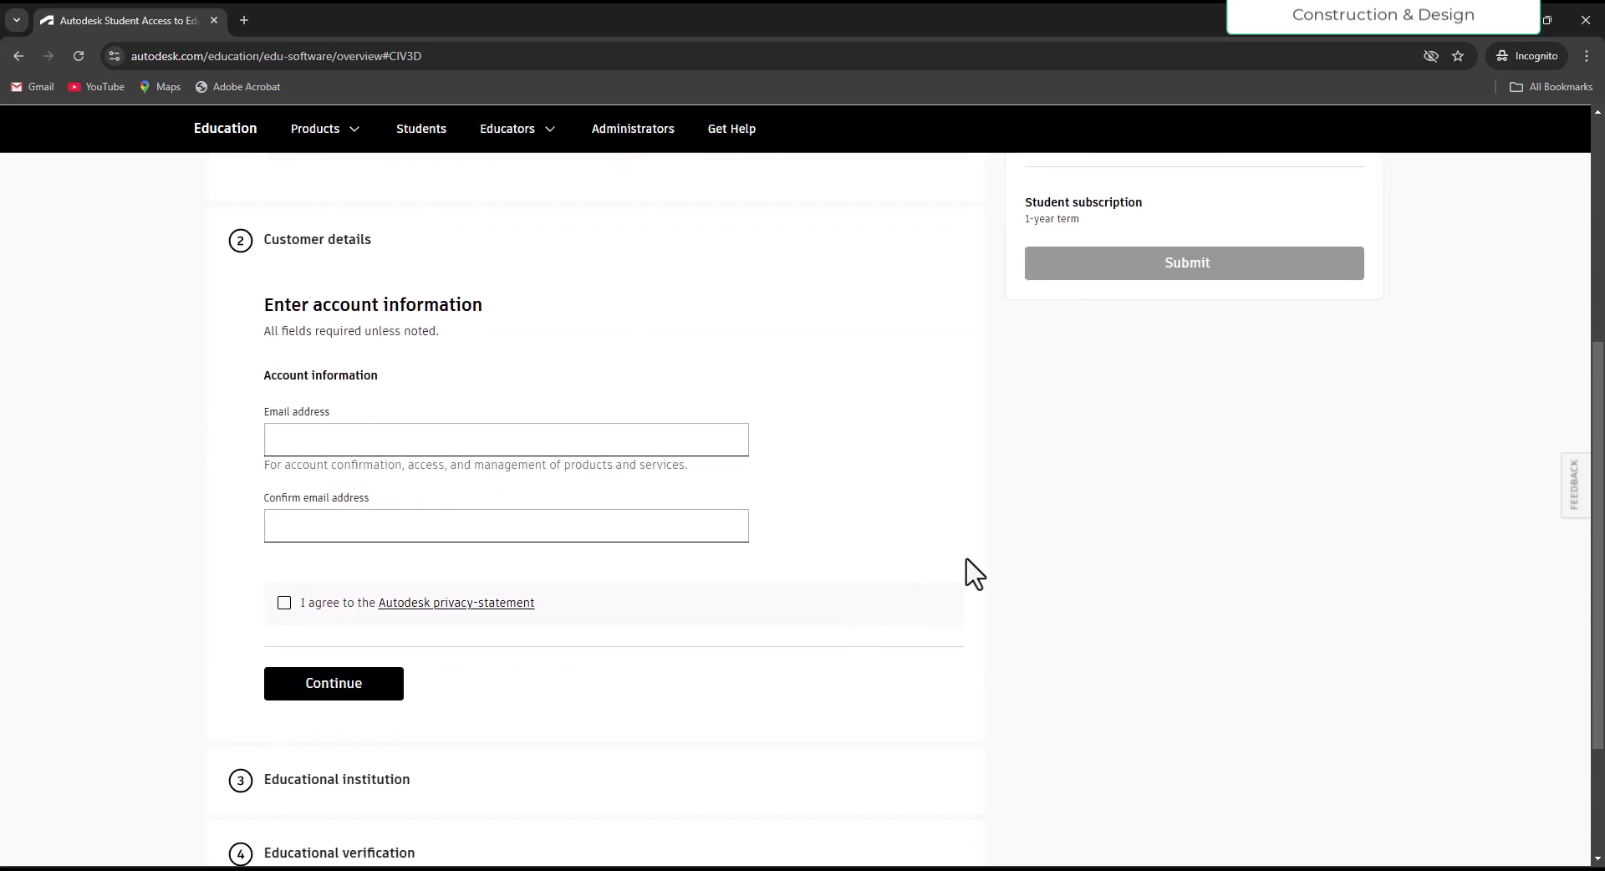
scroll(964, 476, "up", 3)
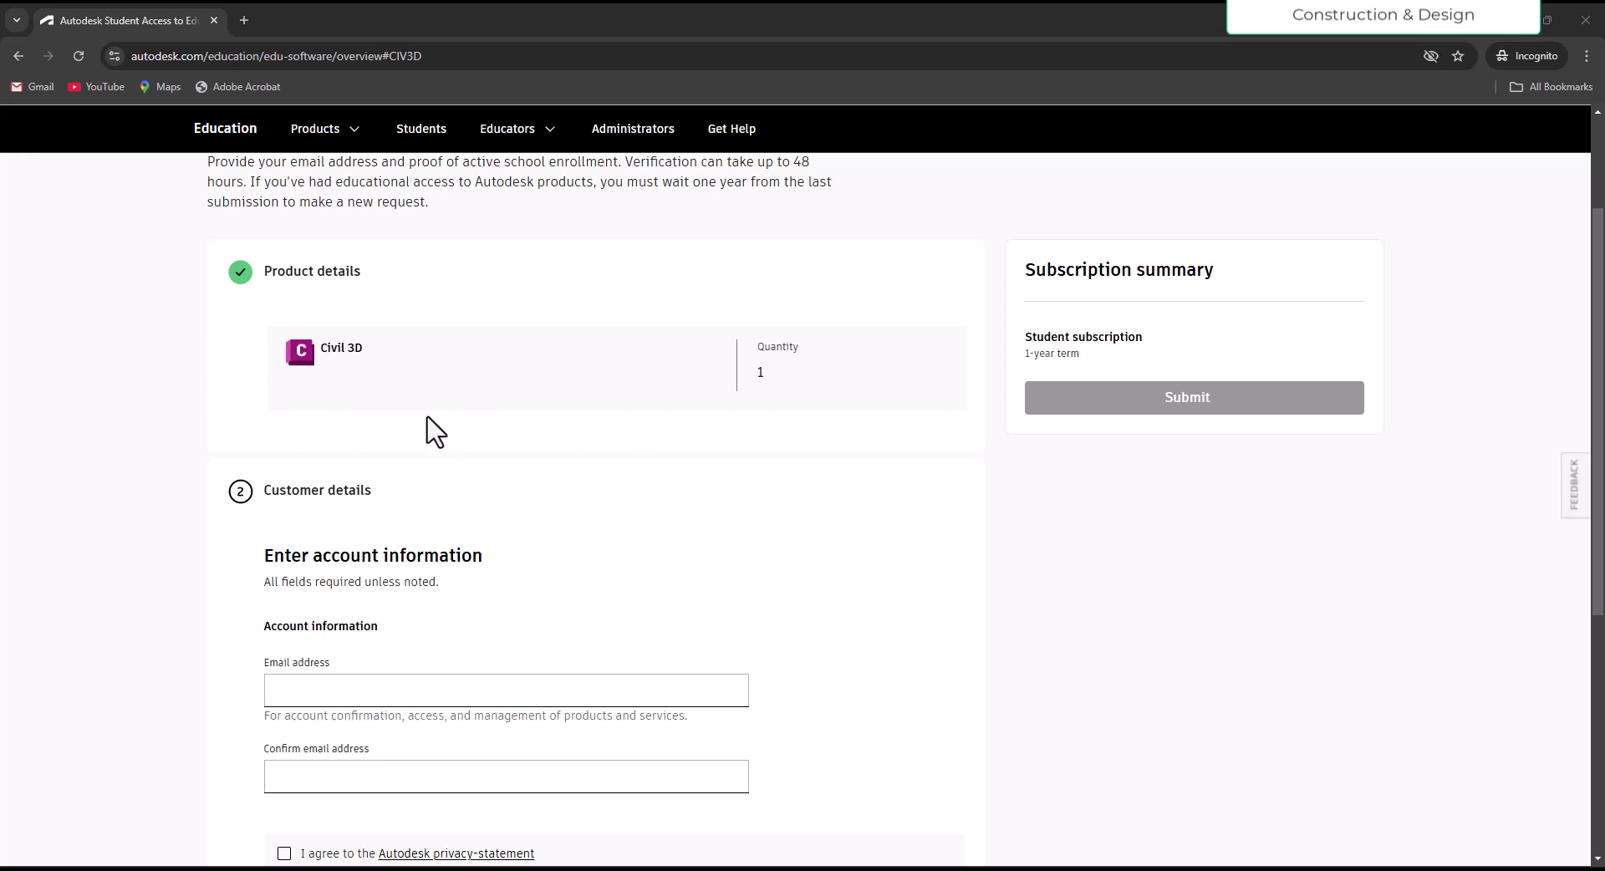
scroll(828, 581, "down", 2)
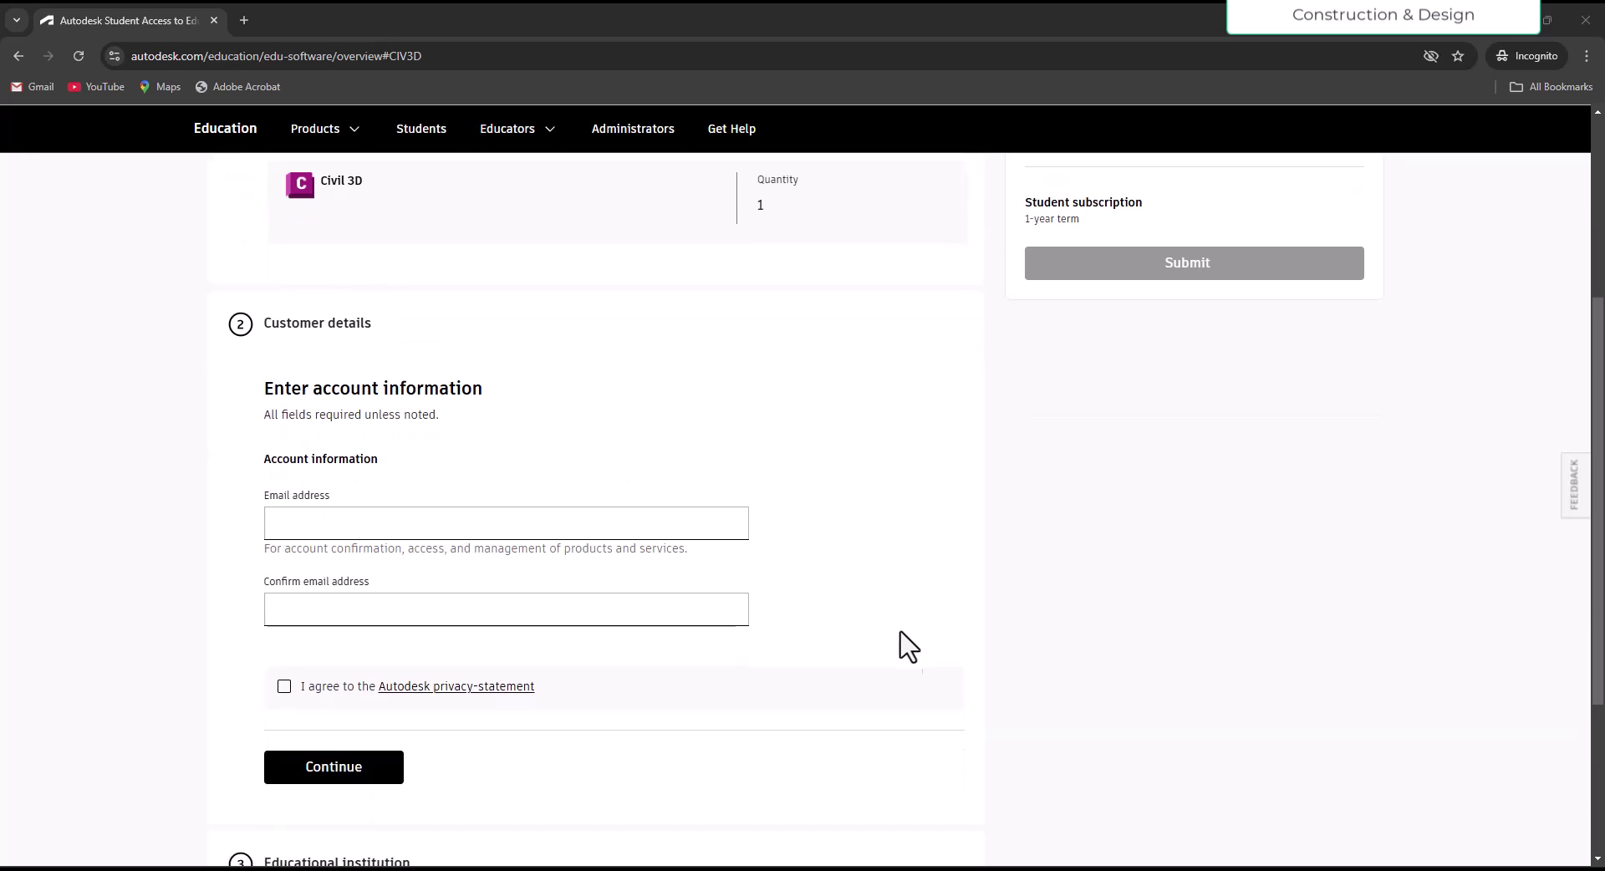
left_click(472, 524)
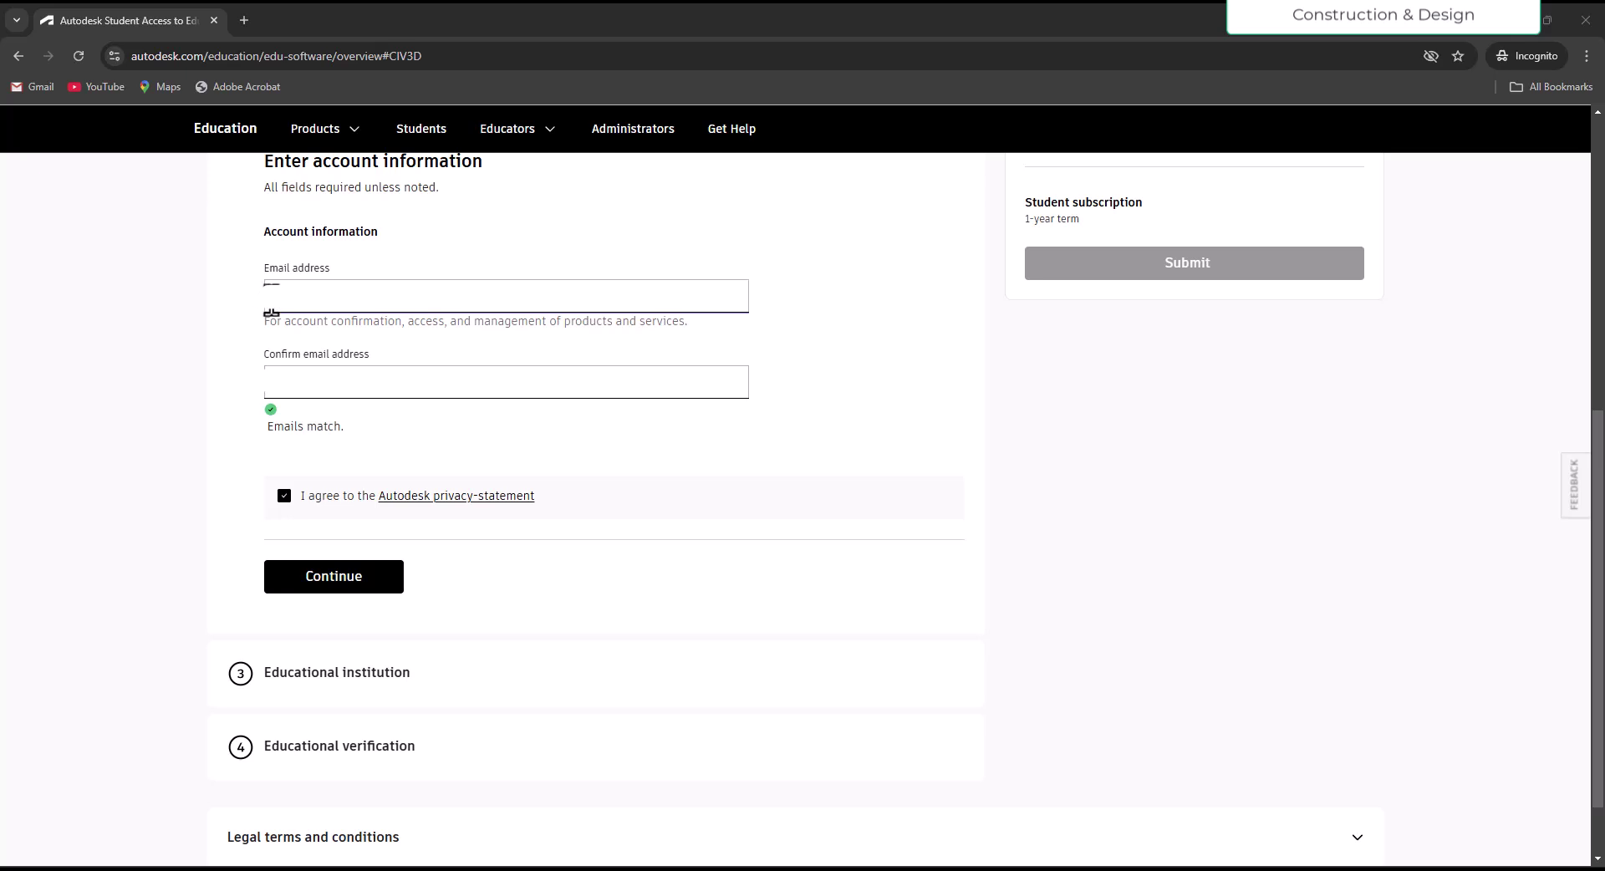
left_click(356, 582)
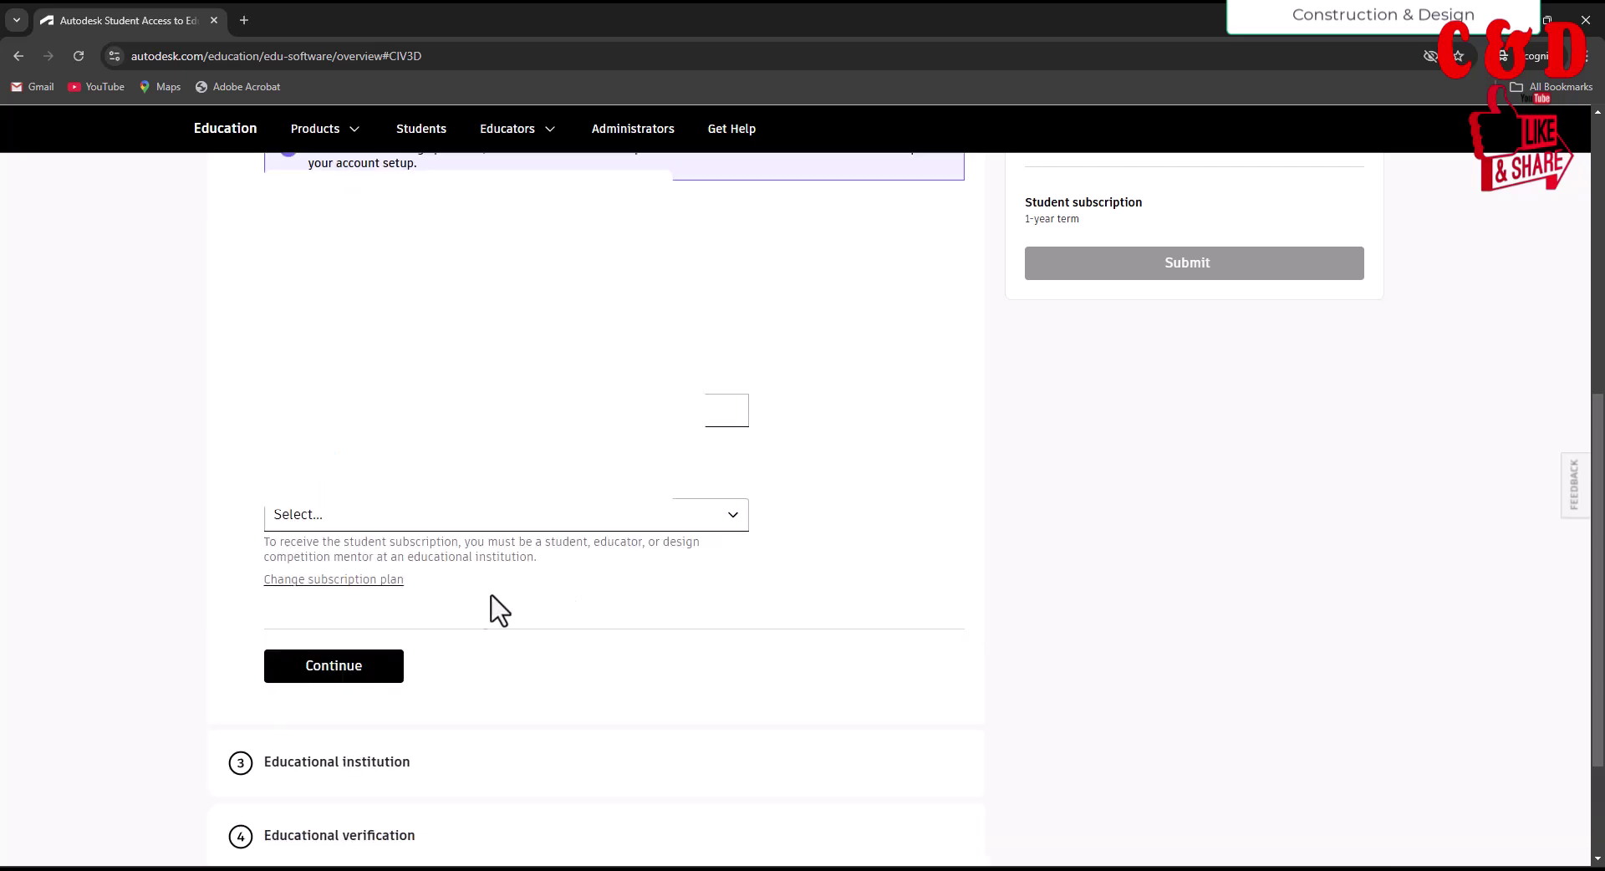
Step: Set the educational role to Student in the customer details
left_click(422, 606)
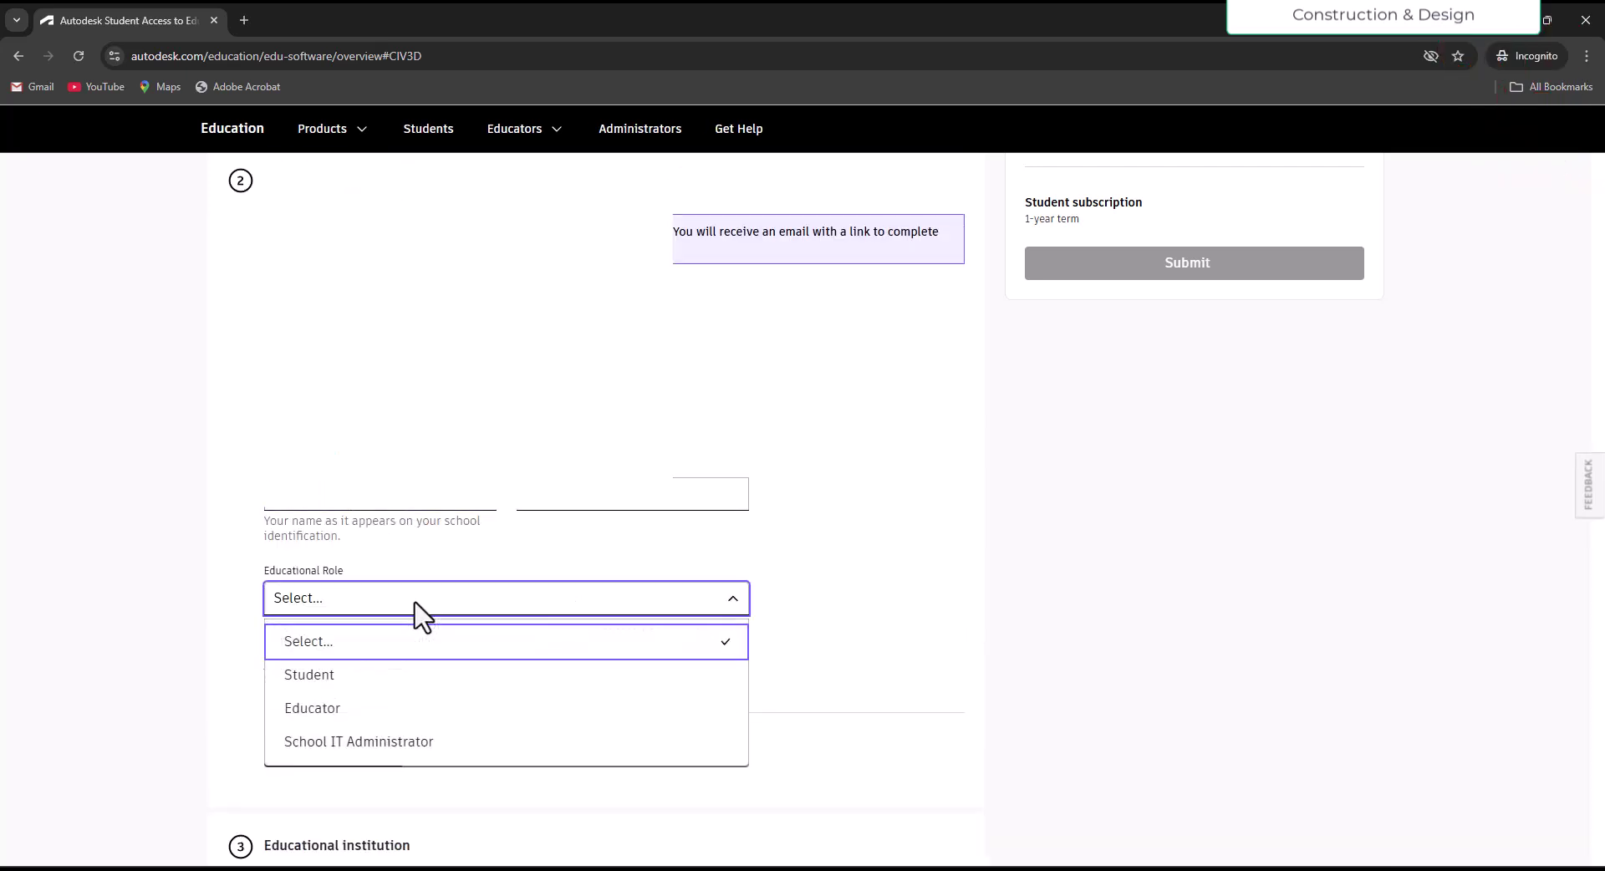
left_click(311, 677)
scroll(263, 660, "down", 2)
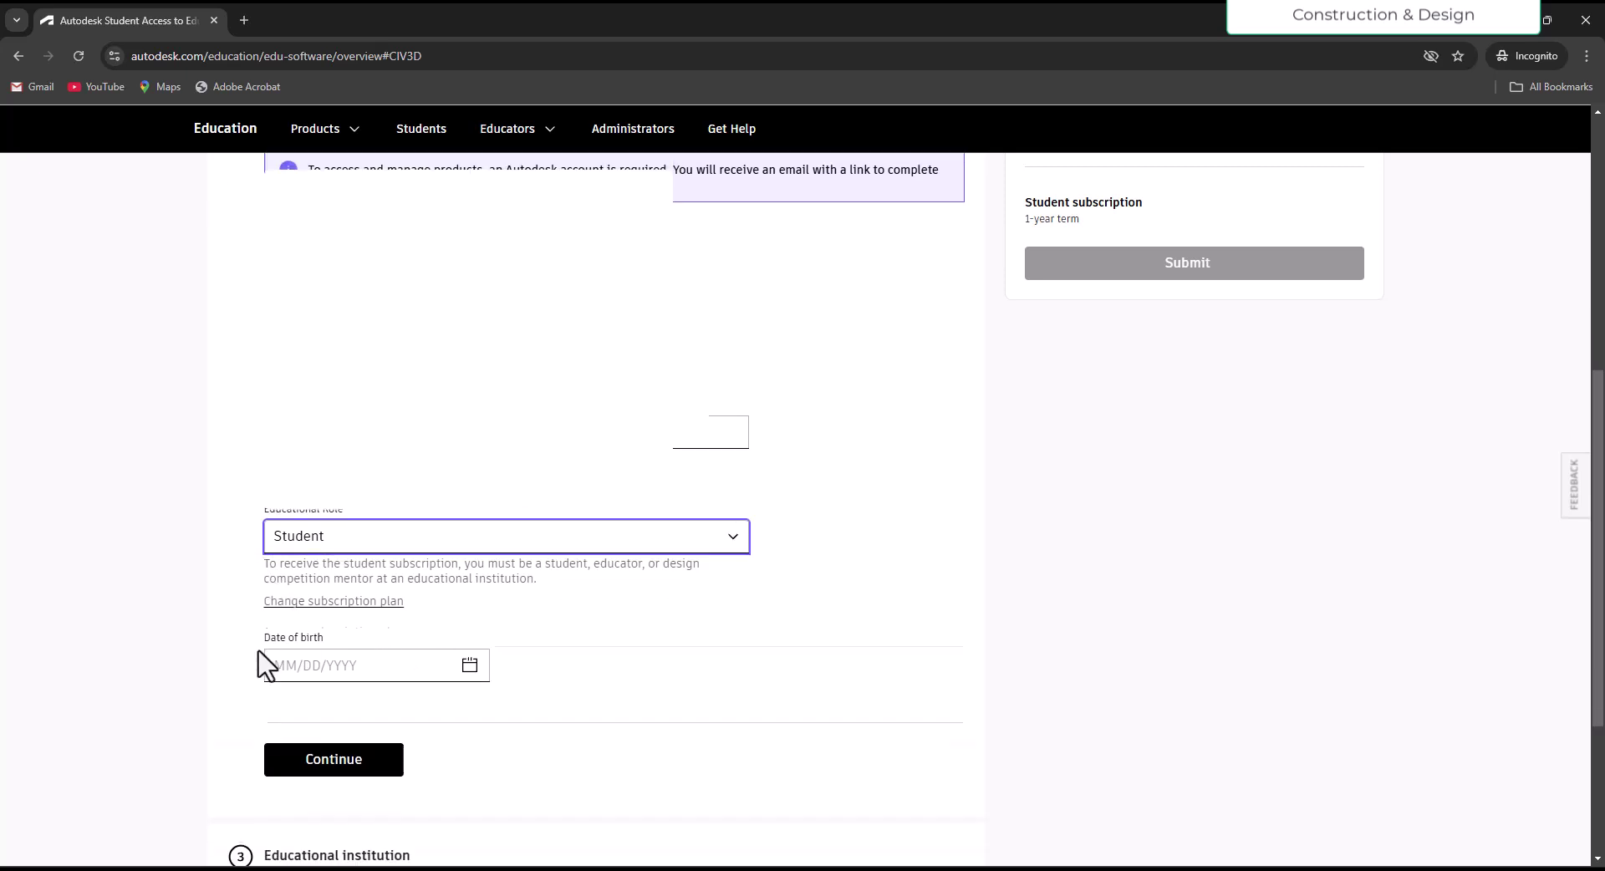
Step: Enter the student's date of birth and continue to the educational institution section
left_click(468, 562)
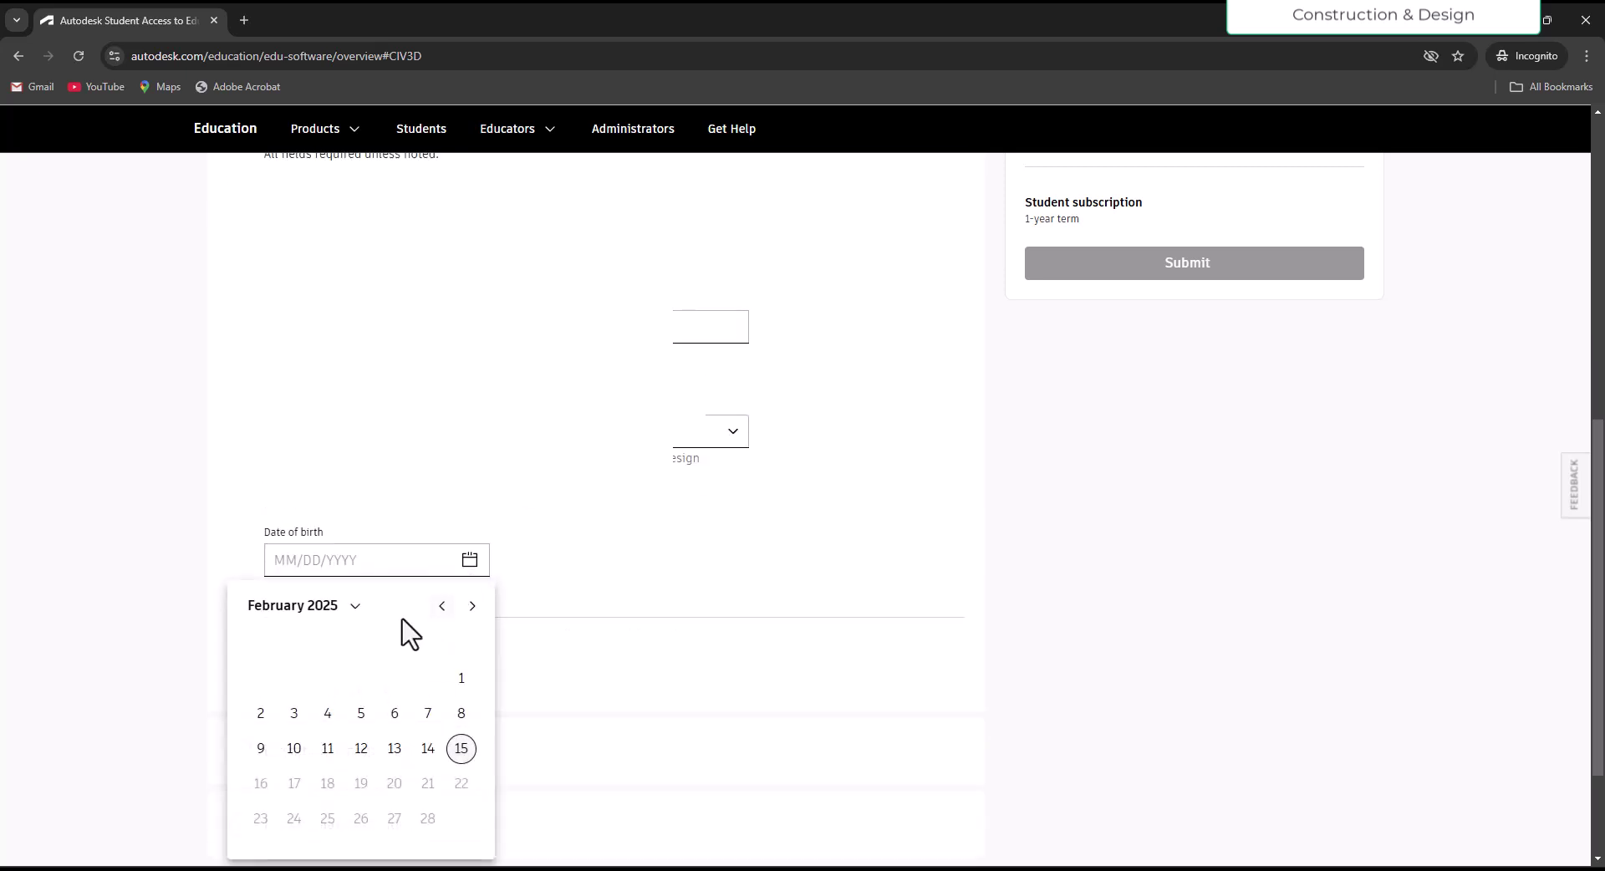
left_click(355, 607)
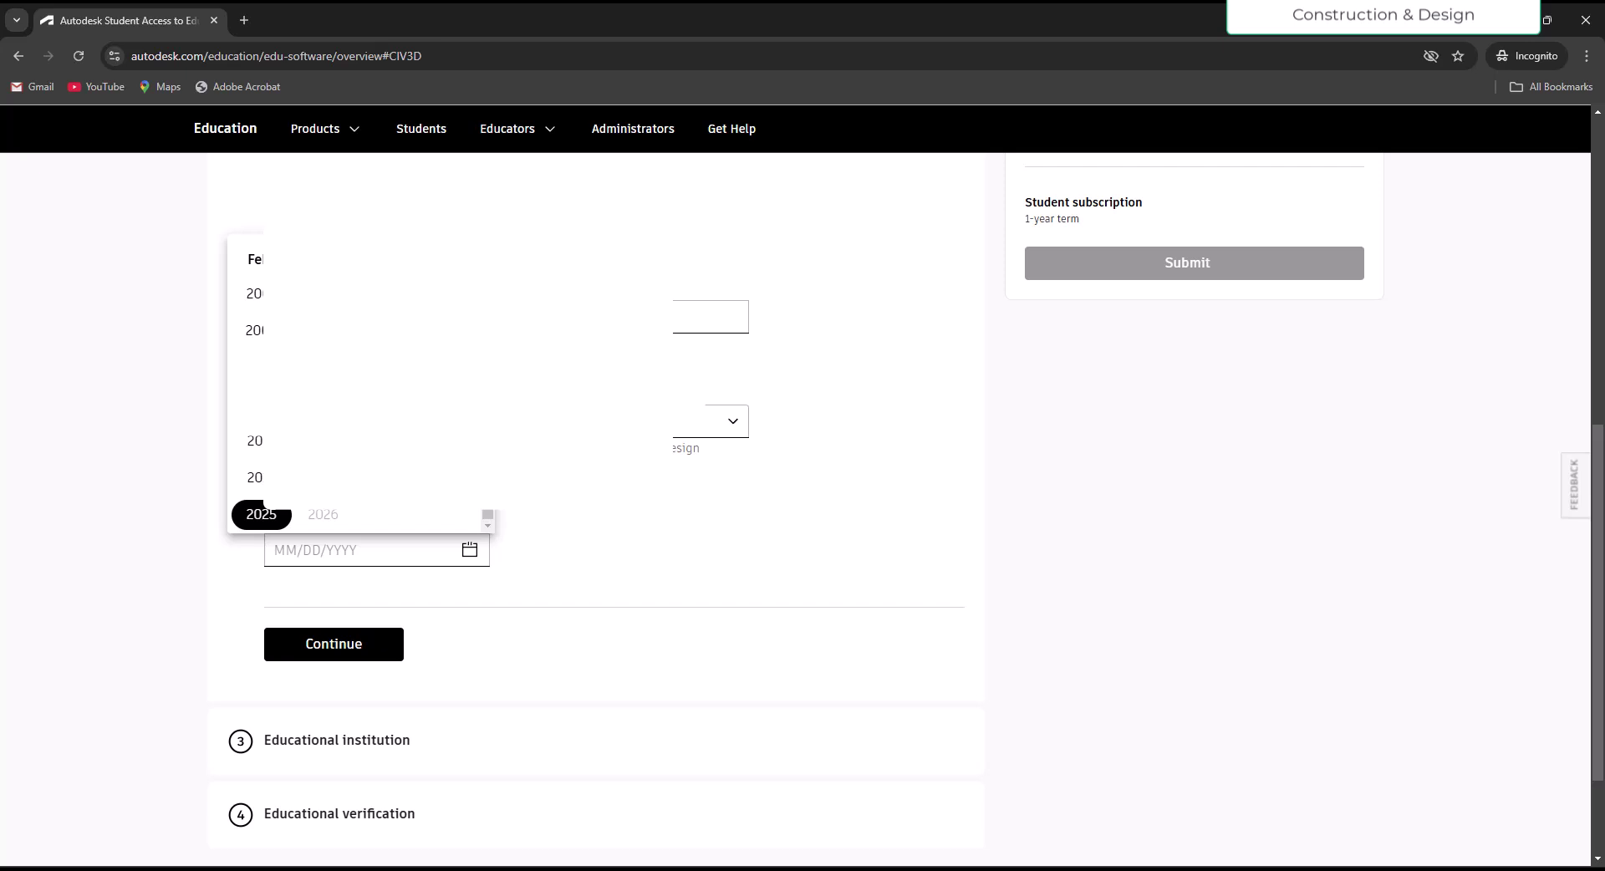
left_click(260, 324)
left_click(275, 382)
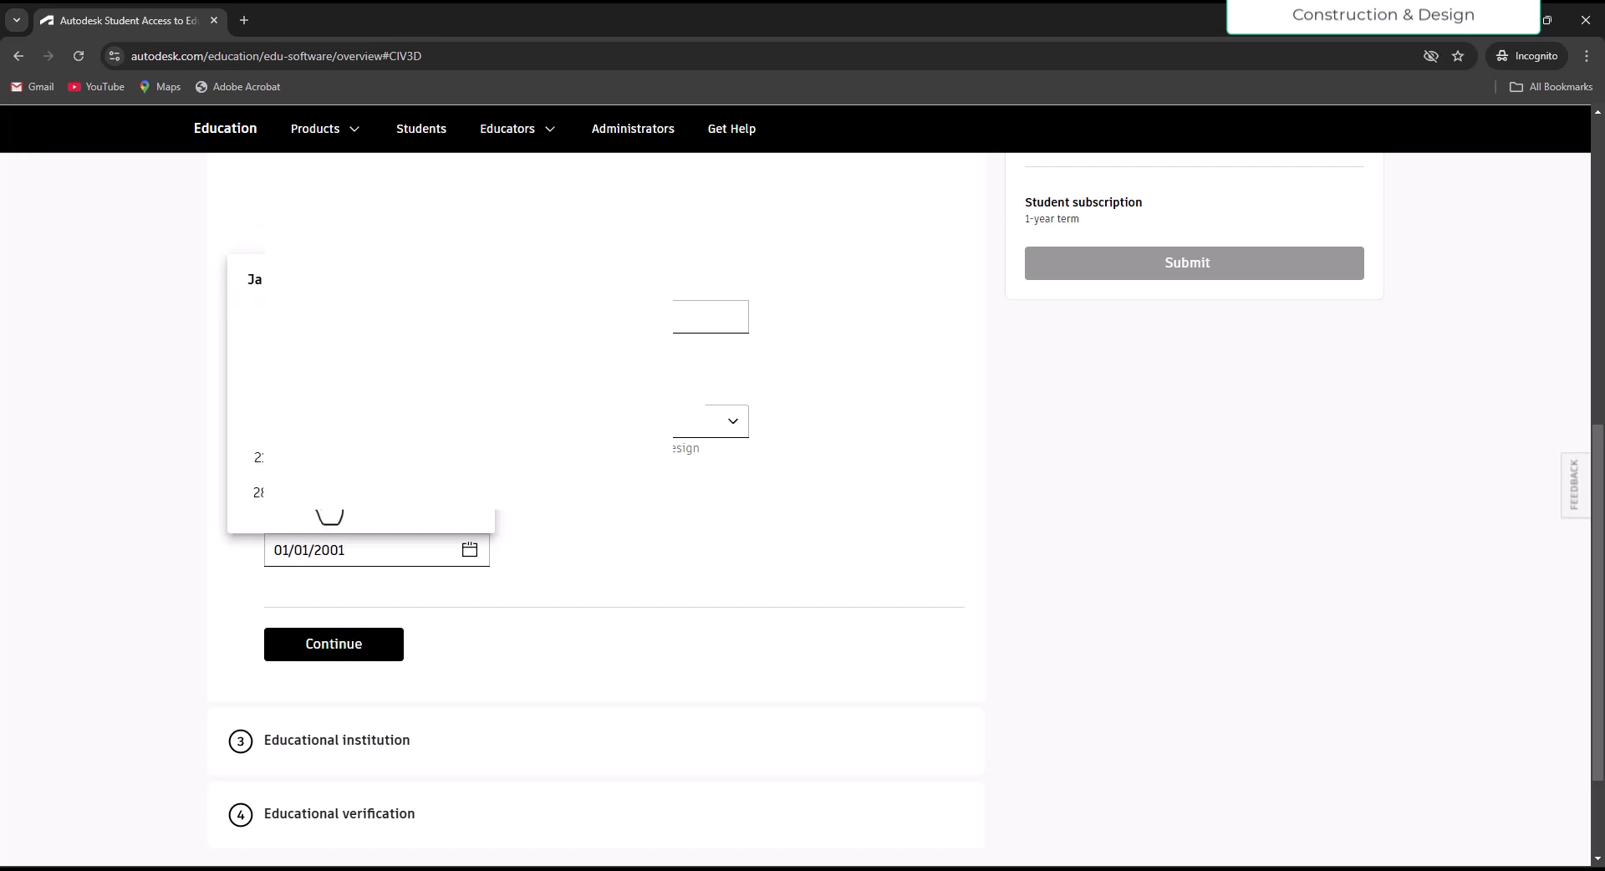
left_click(294, 422)
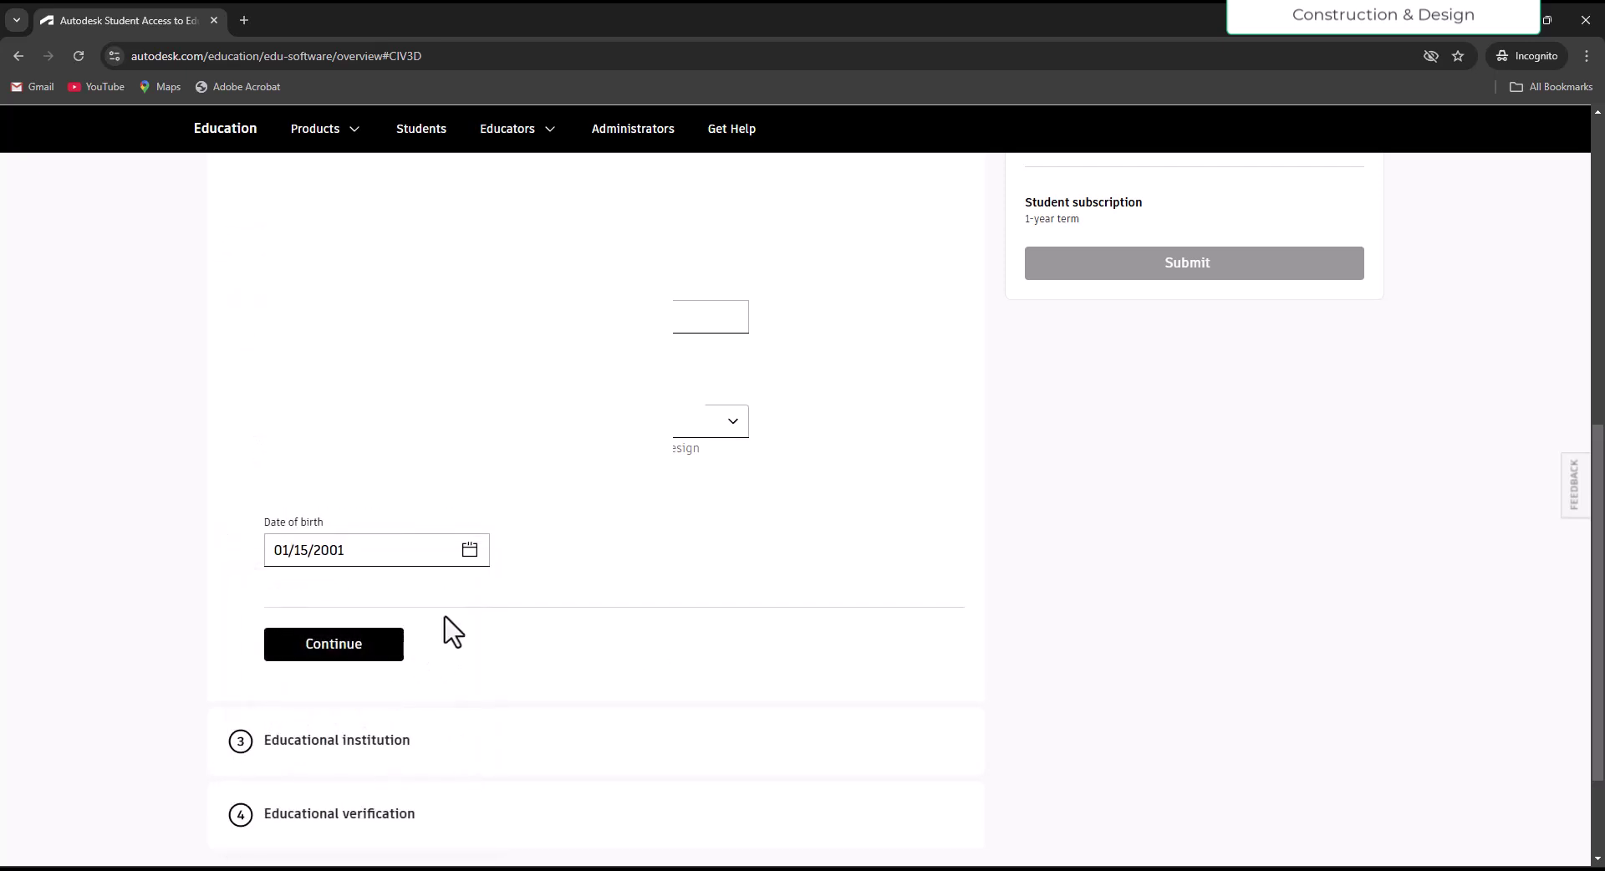
scroll(118, 578, "down", 1)
scroll(118, 577, "down", 1)
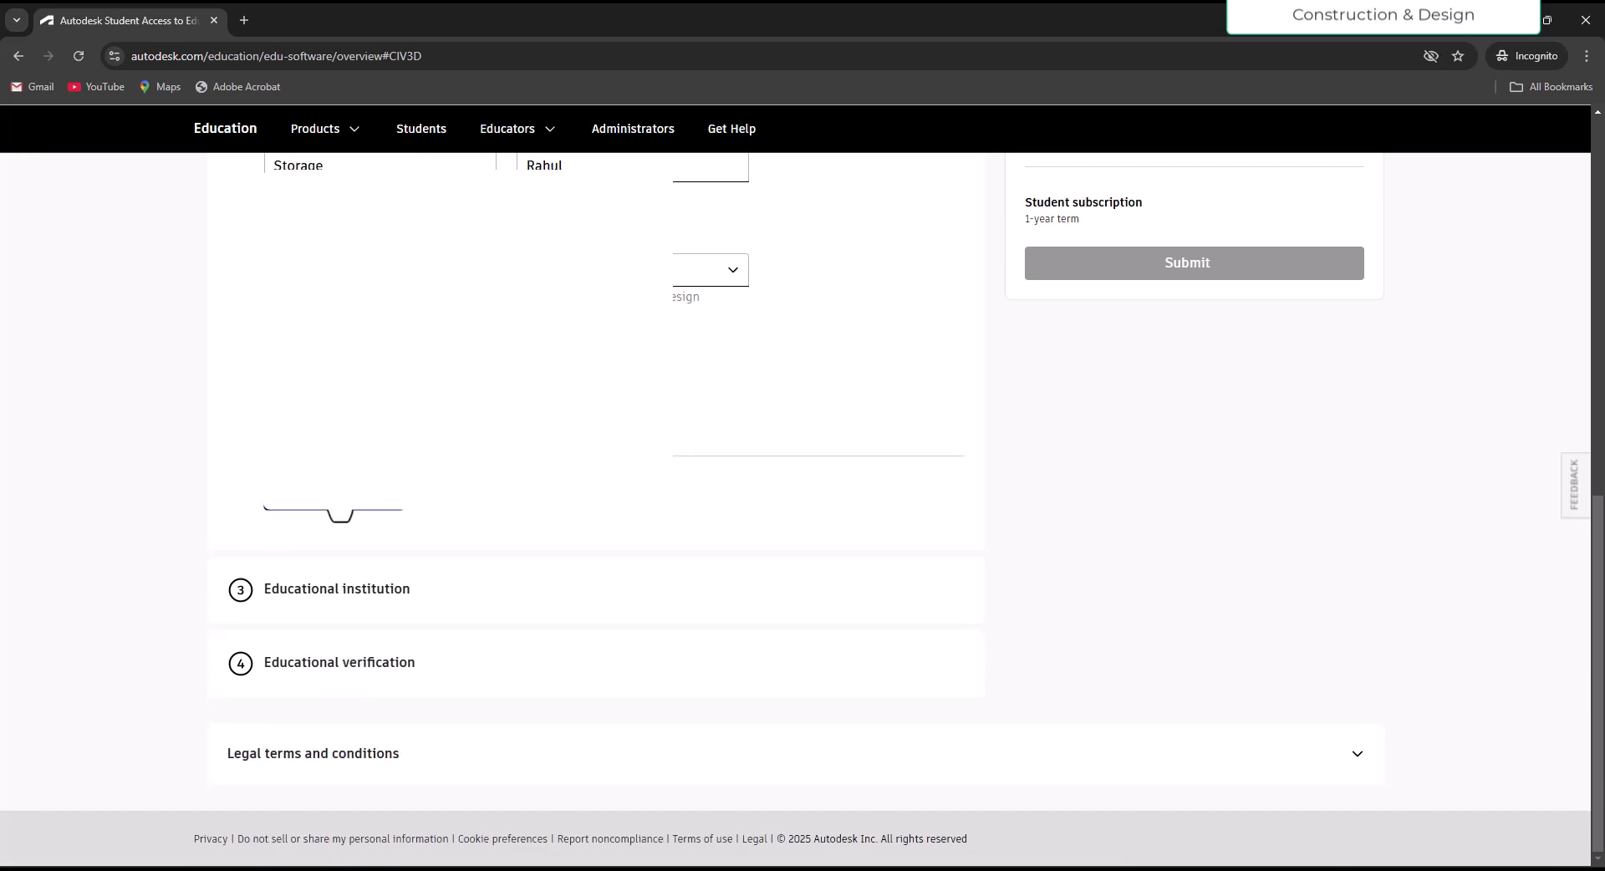
left_click(452, 589)
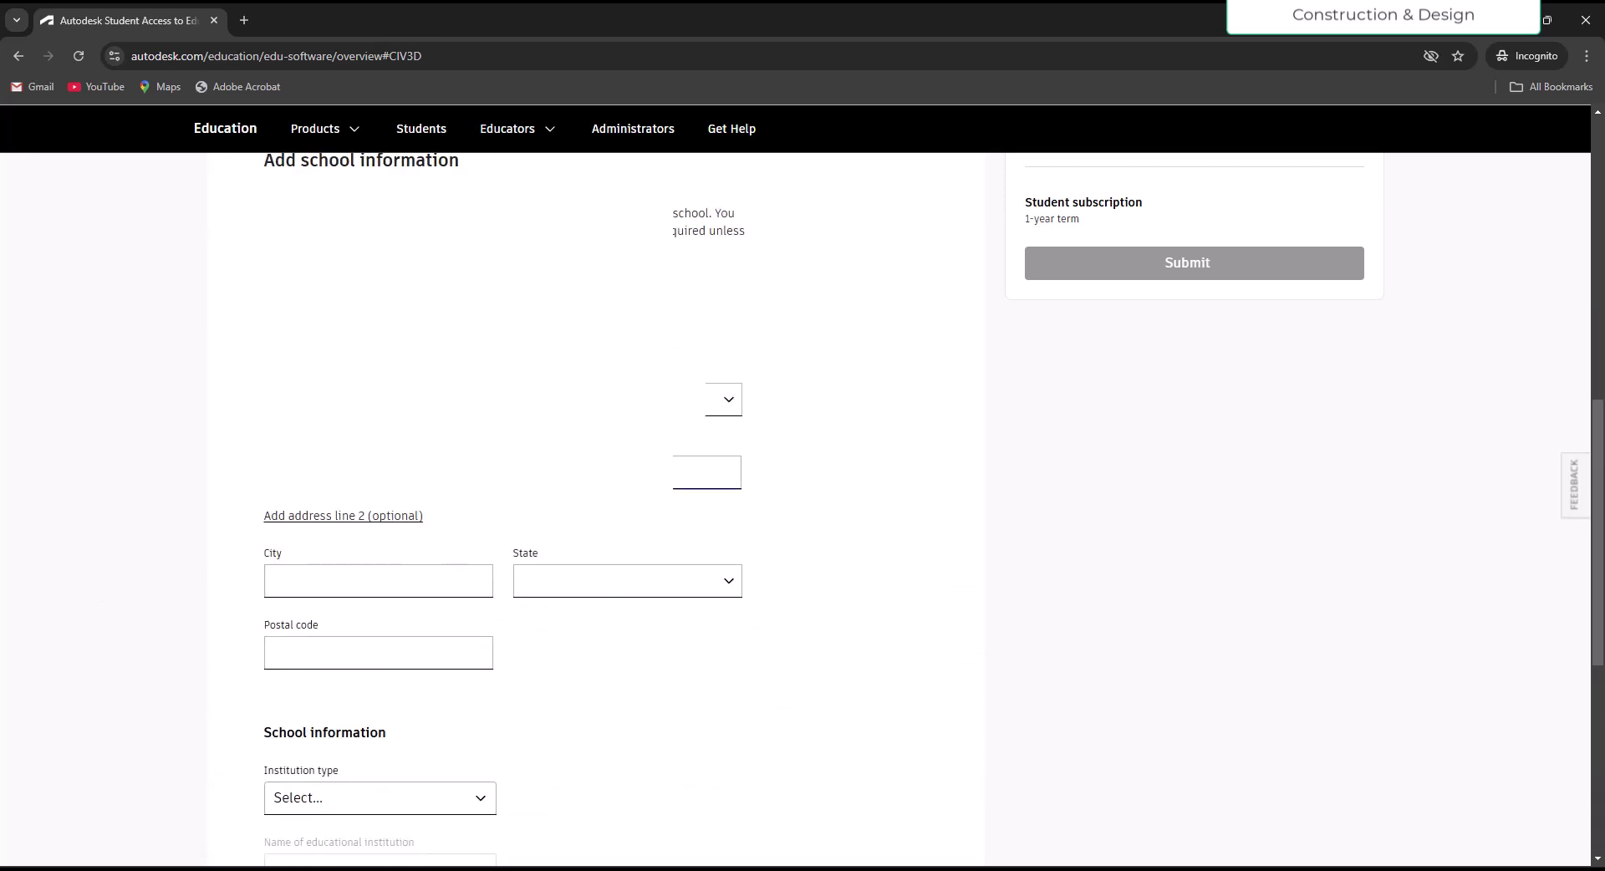
Step: Set the country of the school address to United States
left_click(421, 403)
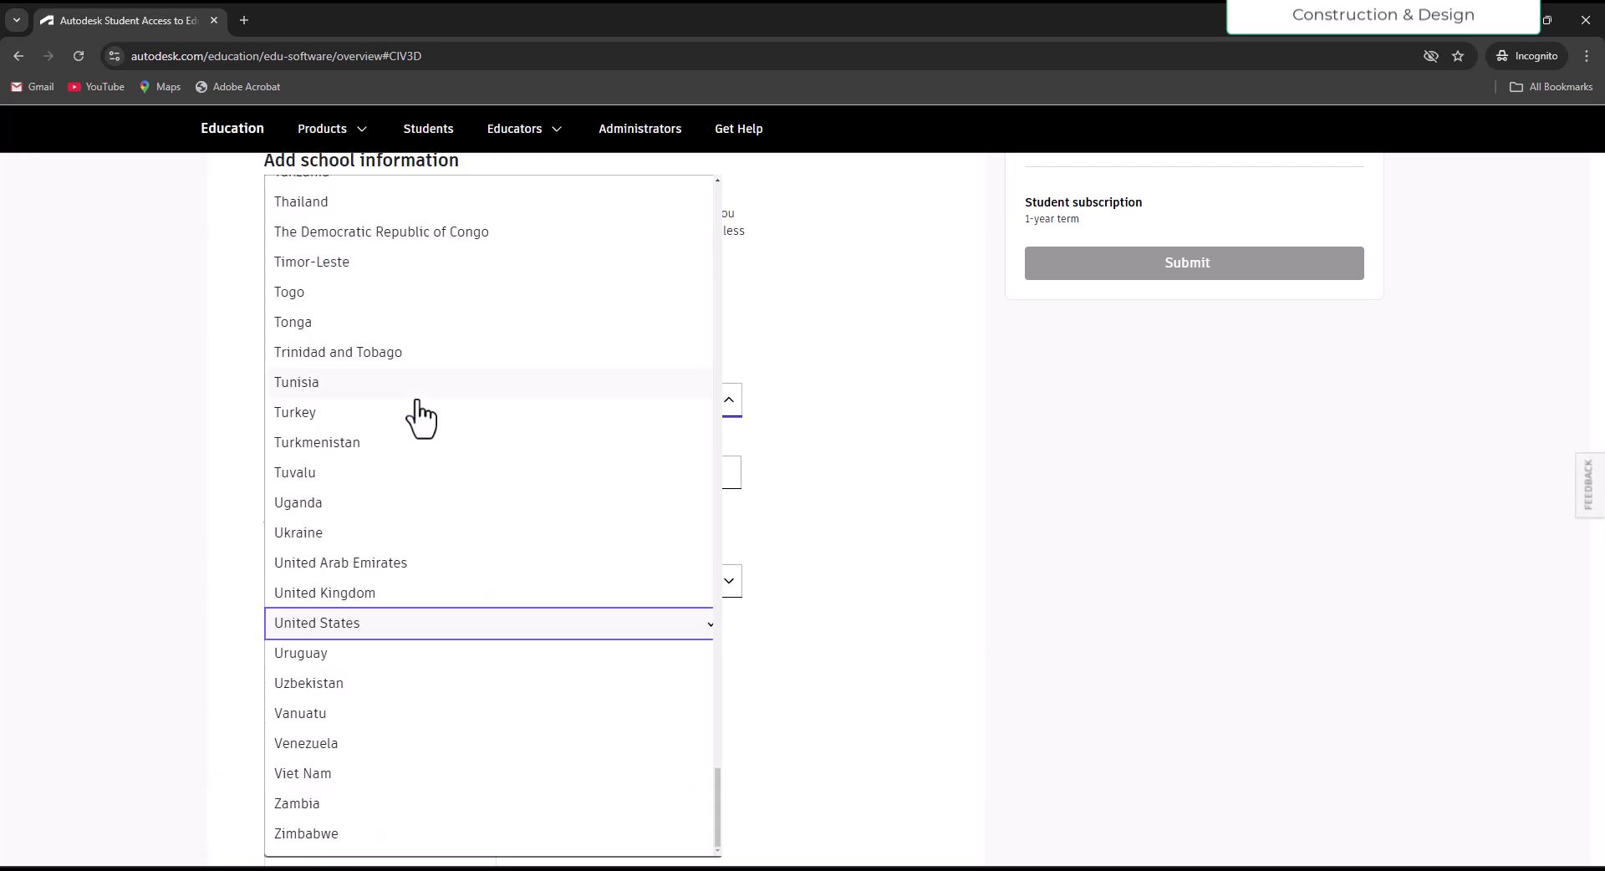
left_click(358, 629)
left_click(323, 474)
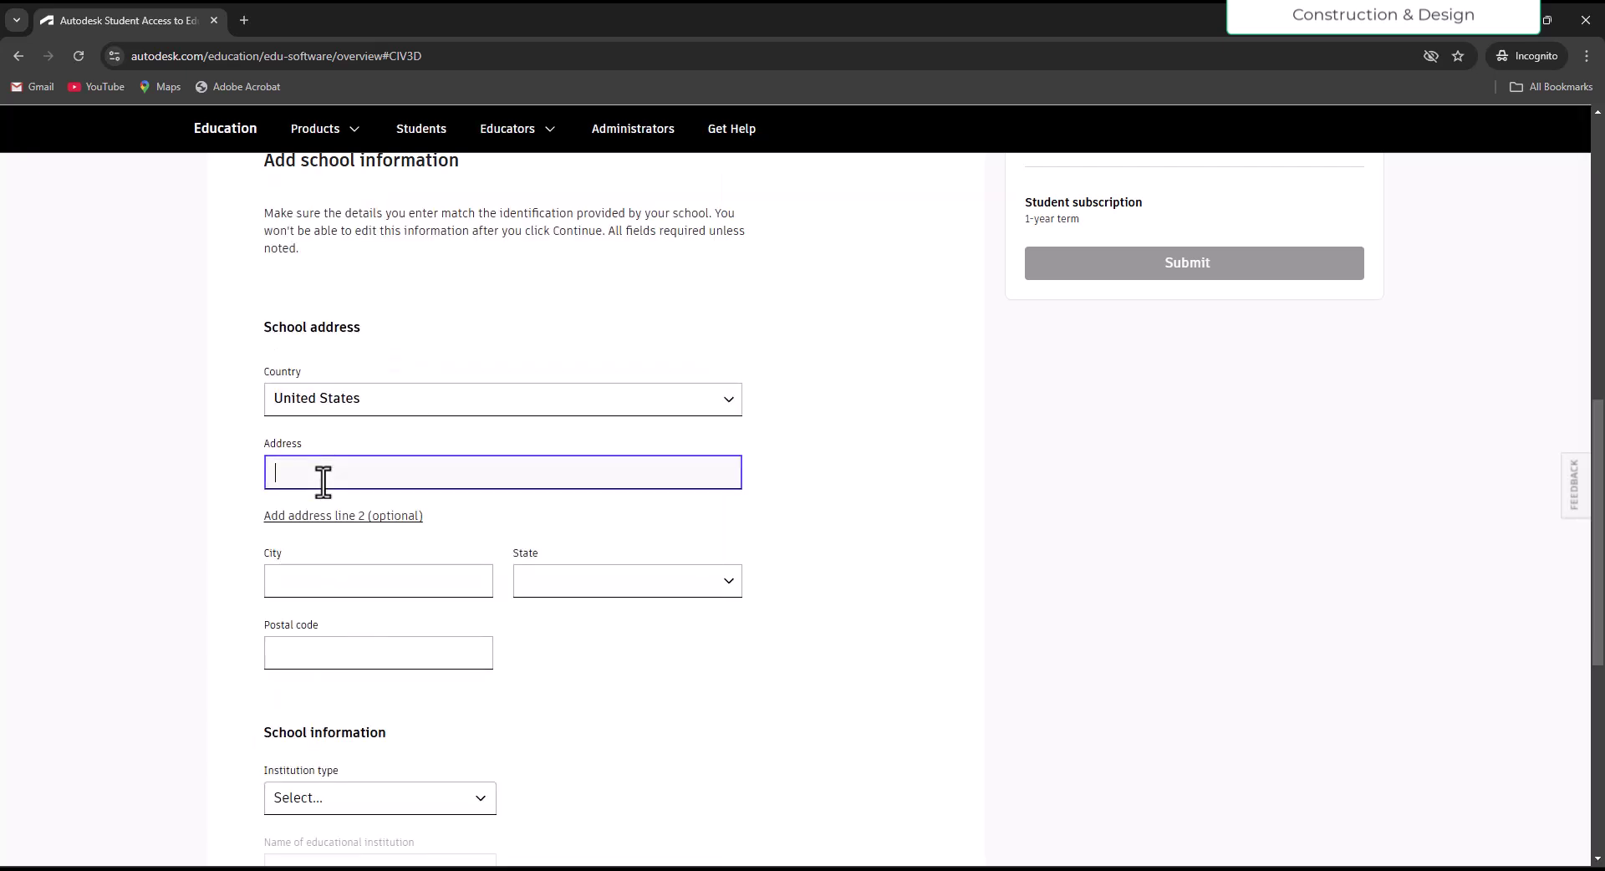
left_click(364, 409)
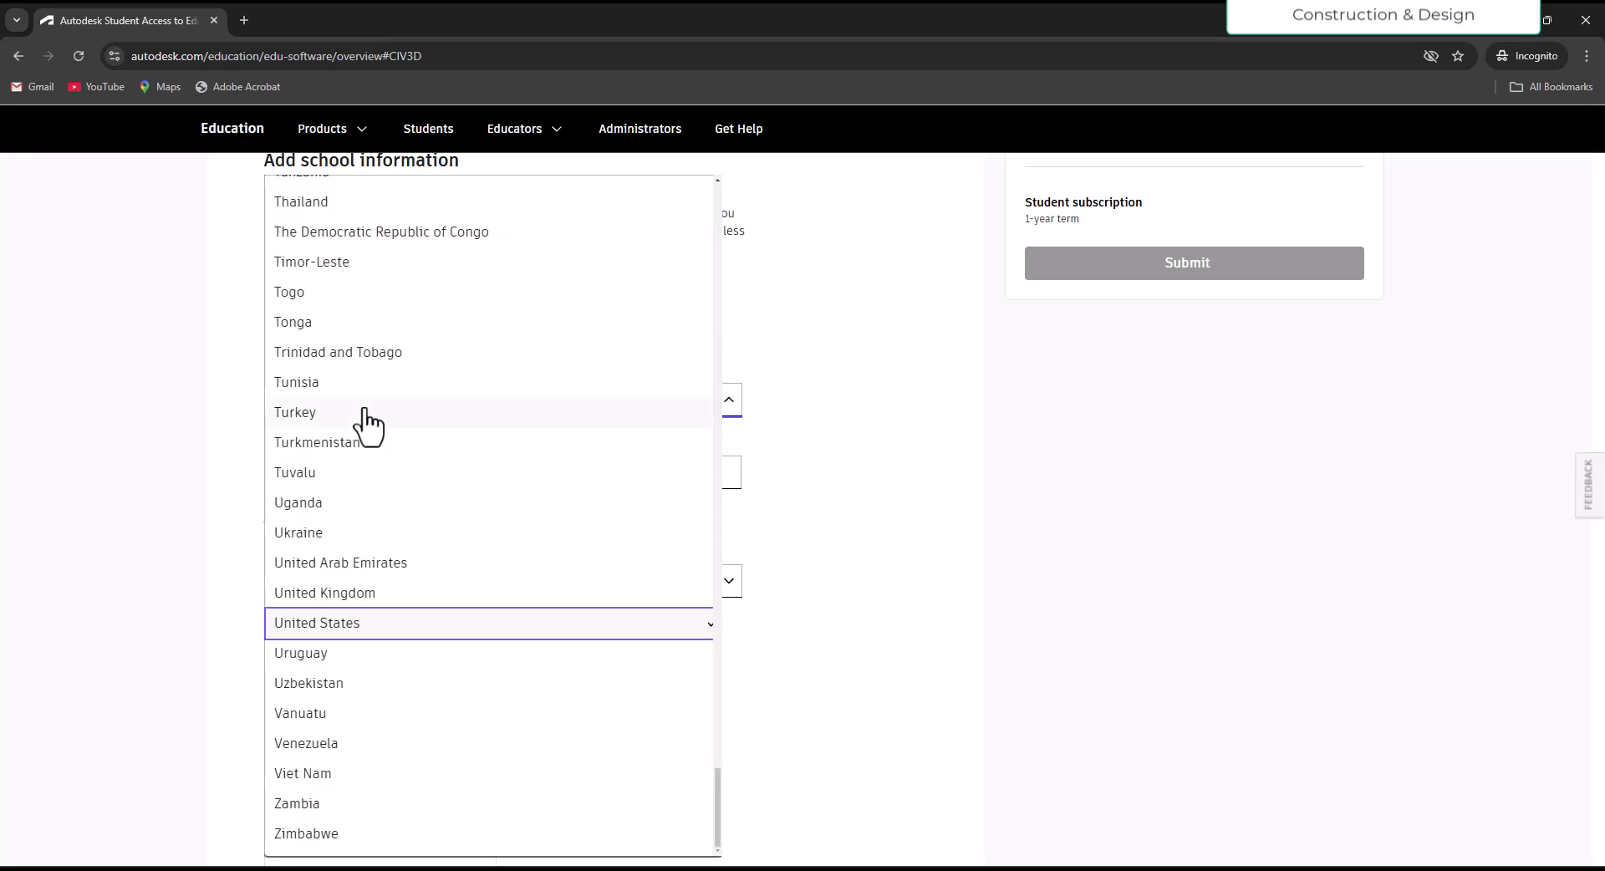
left_click(378, 626)
left_click(307, 470)
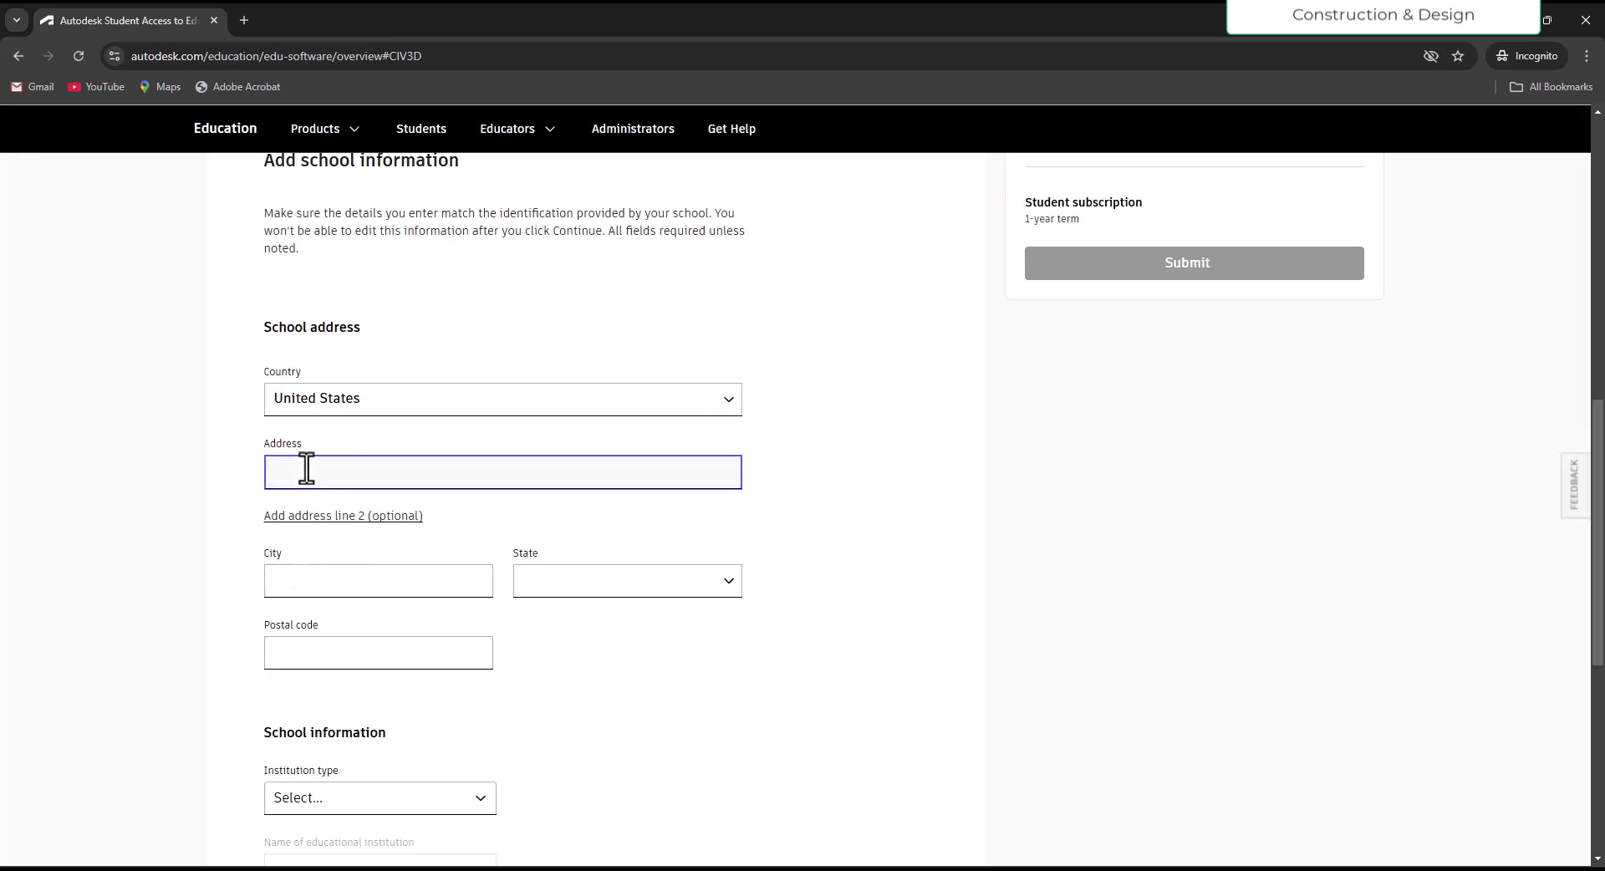
Step: Set the school address state to Utah and enter Salt lake city as the city
left_click(322, 582)
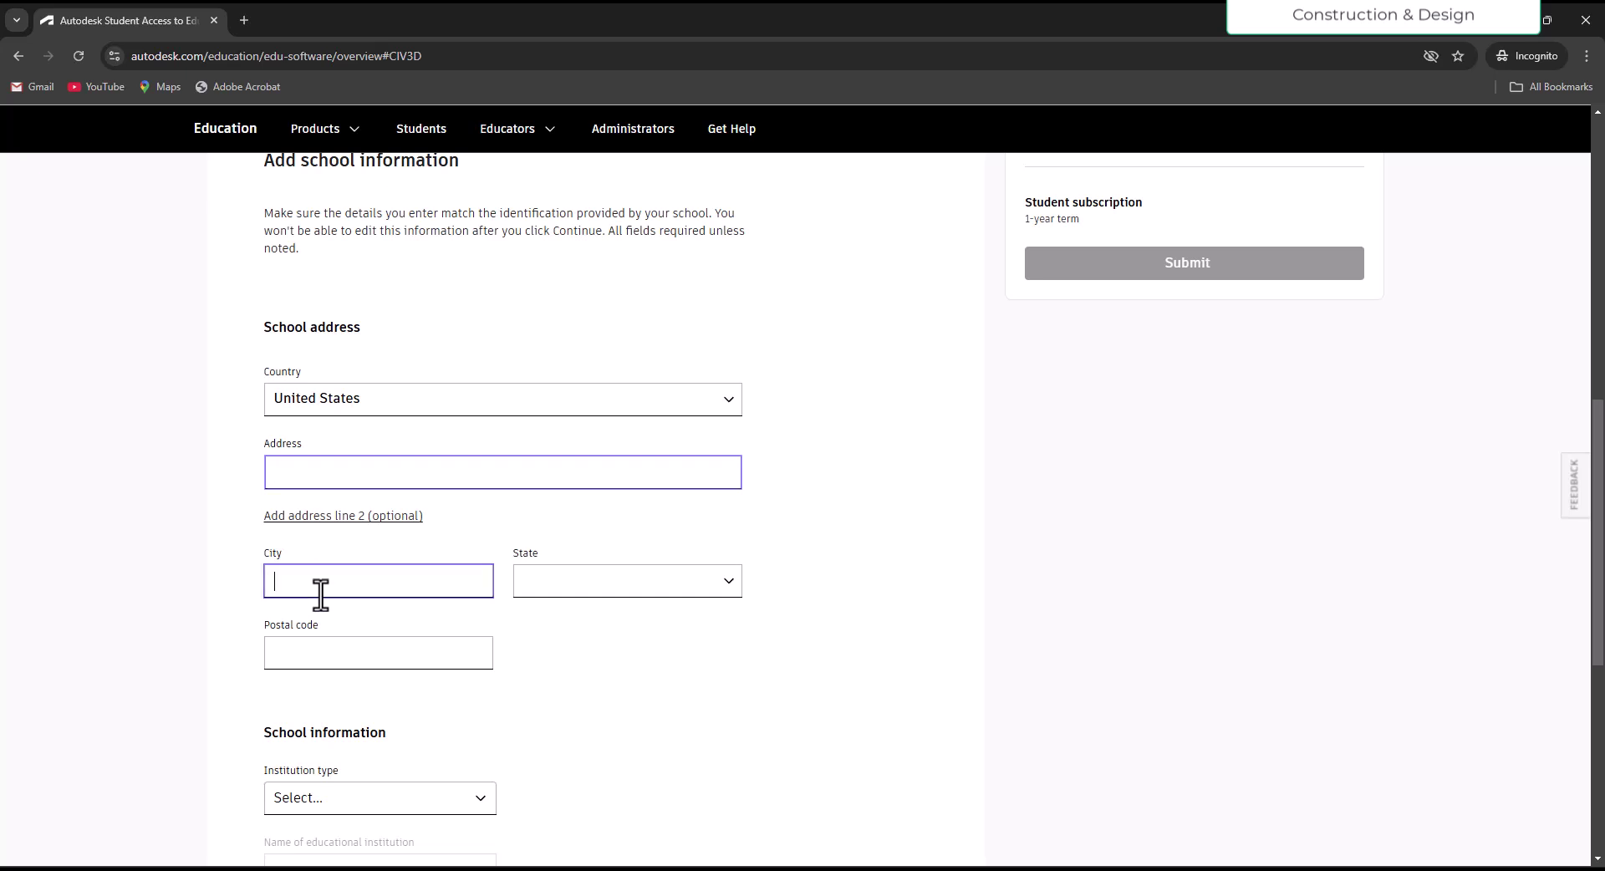
left_click(585, 612)
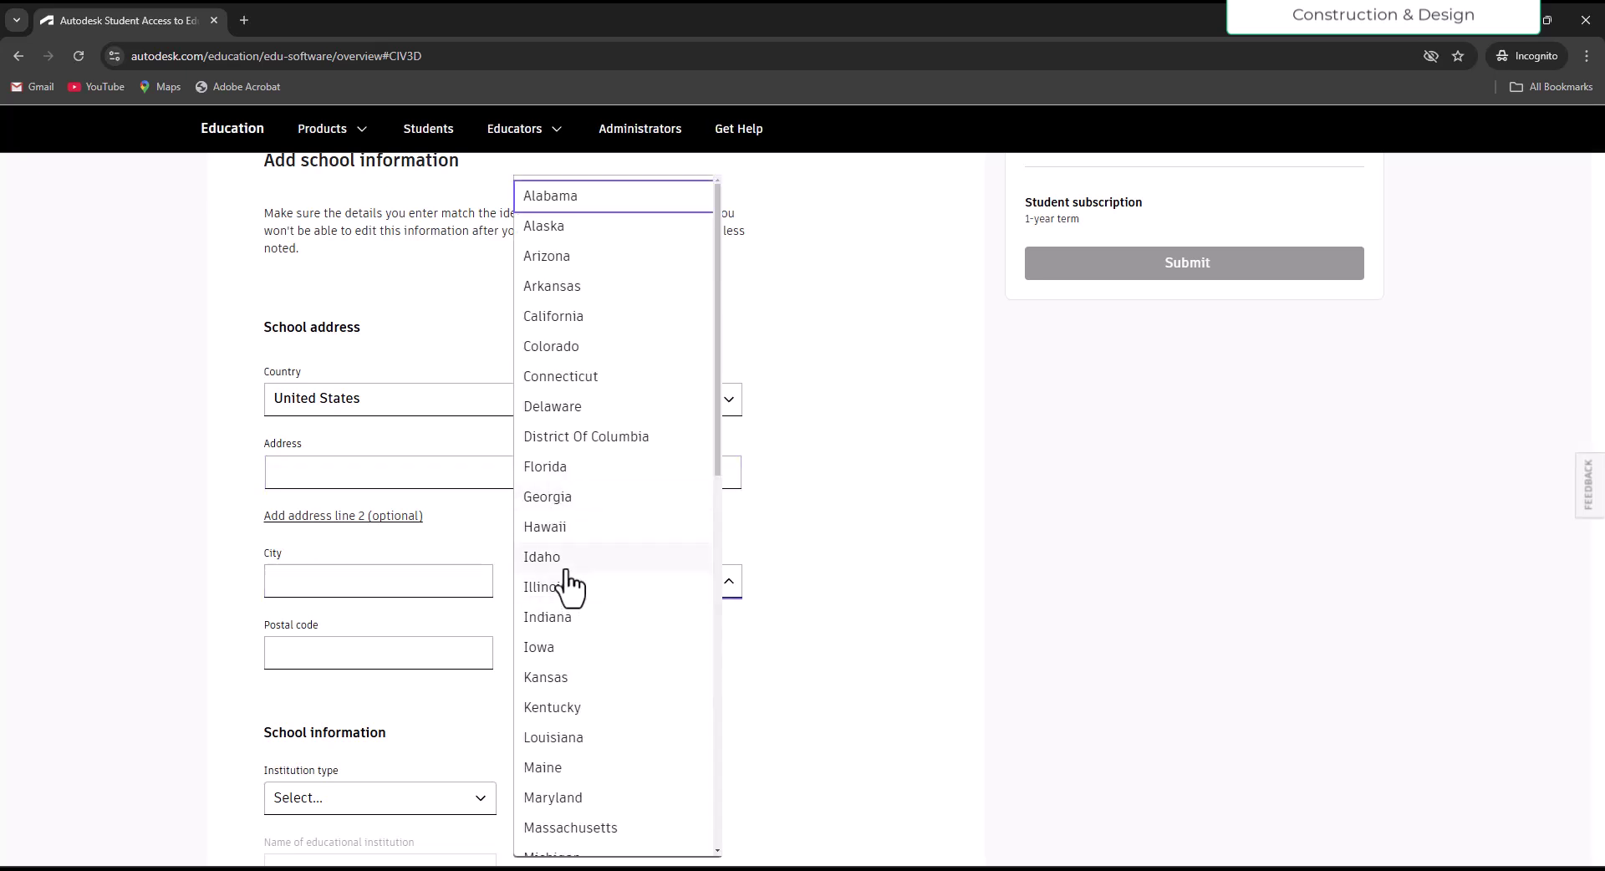
scroll(582, 815, "down", 5)
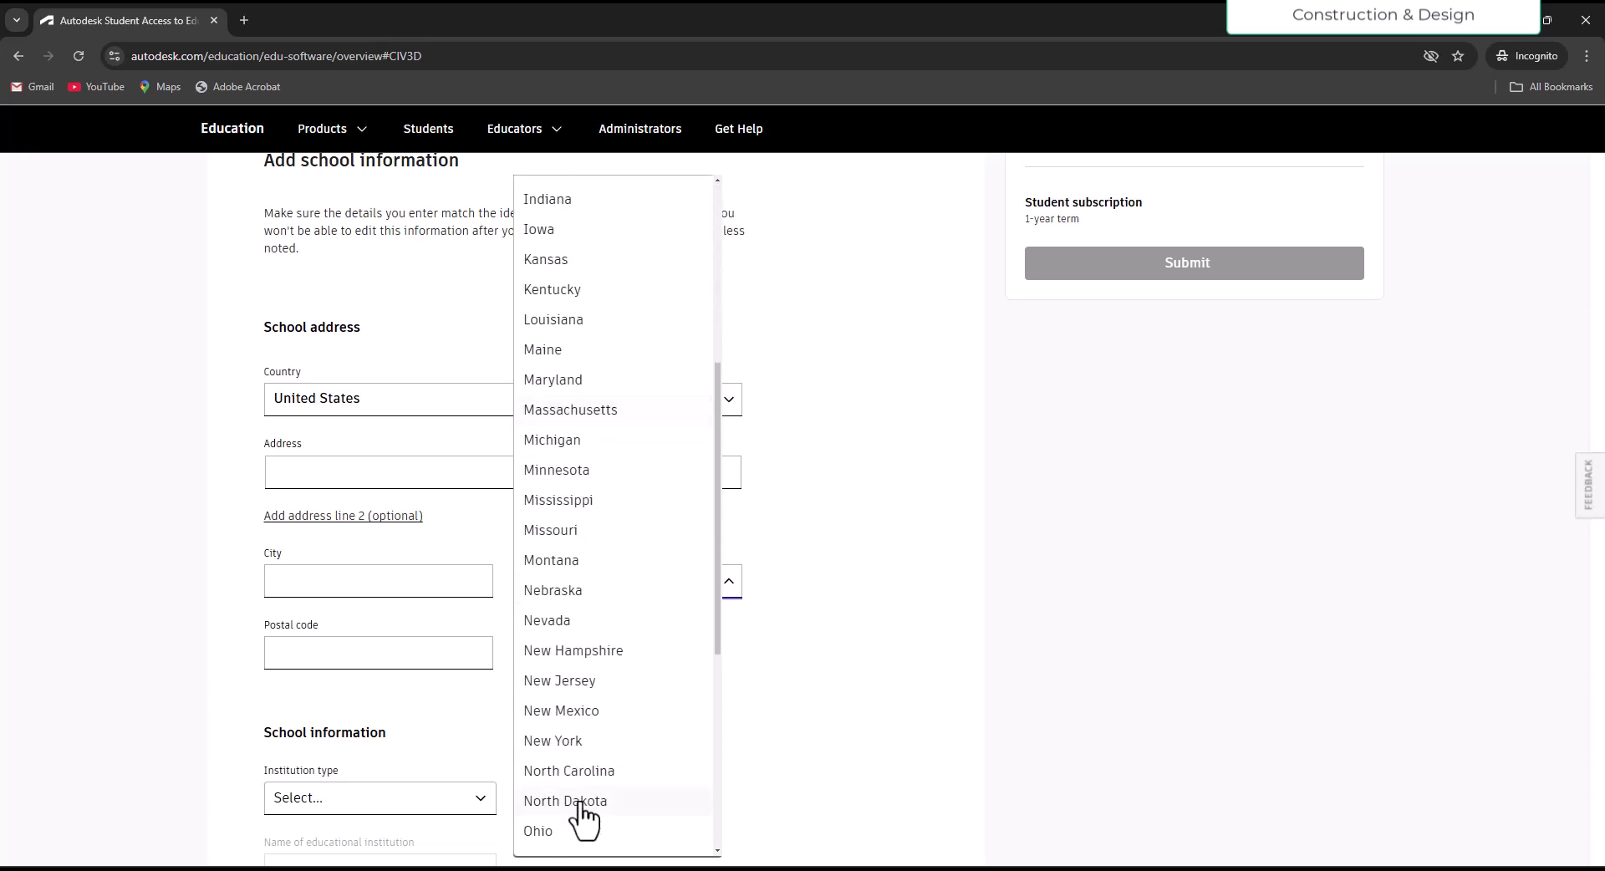
scroll(583, 815, "down", 3)
left_click(575, 777)
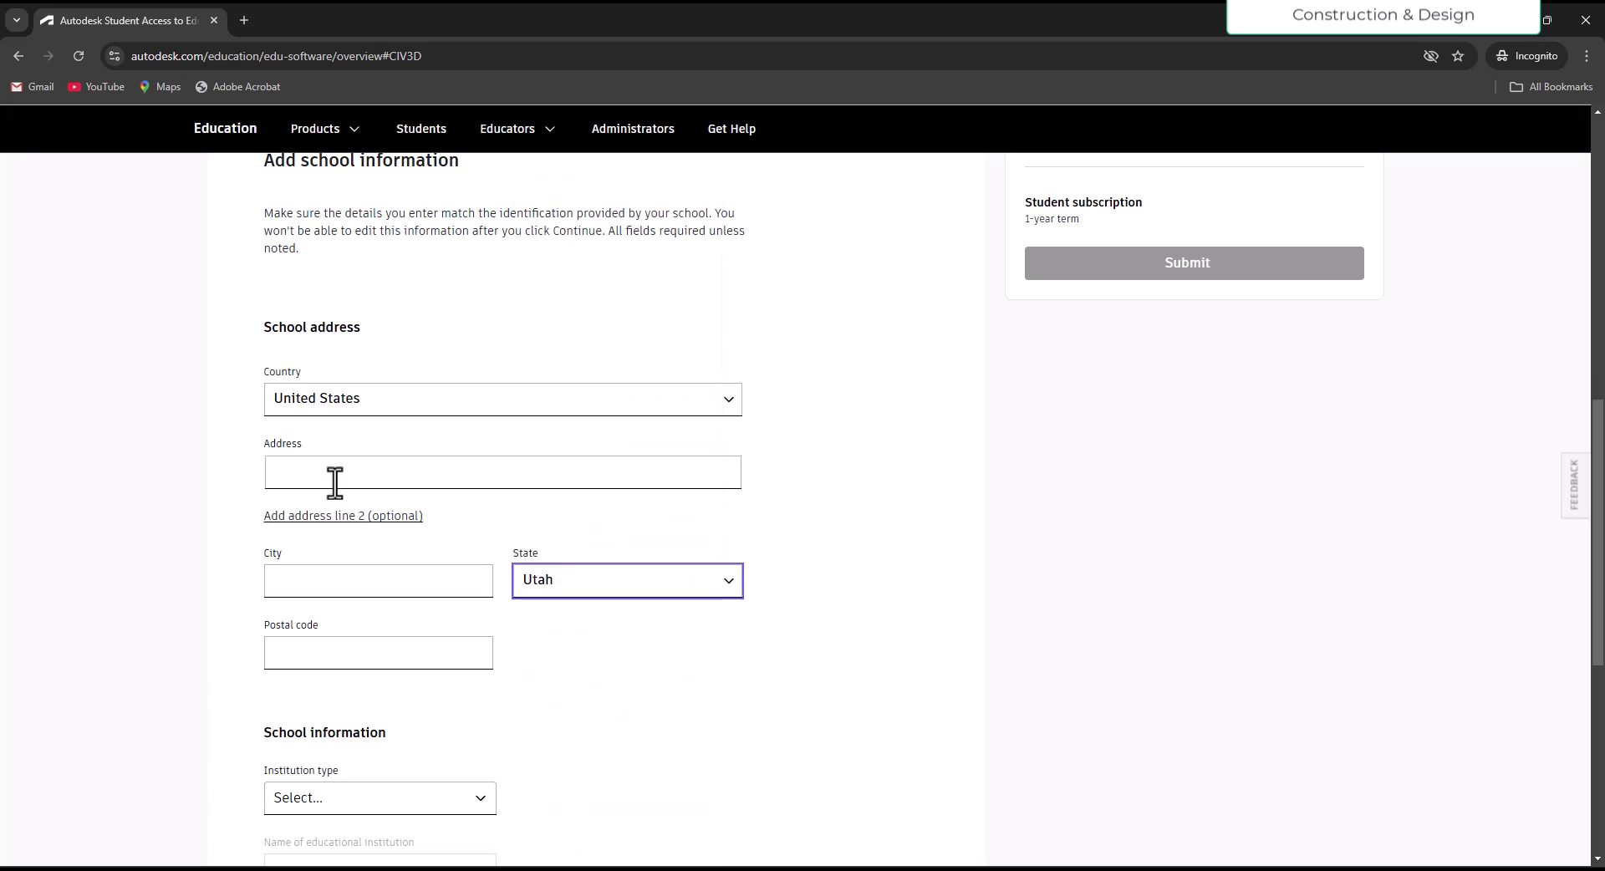
left_click(323, 475)
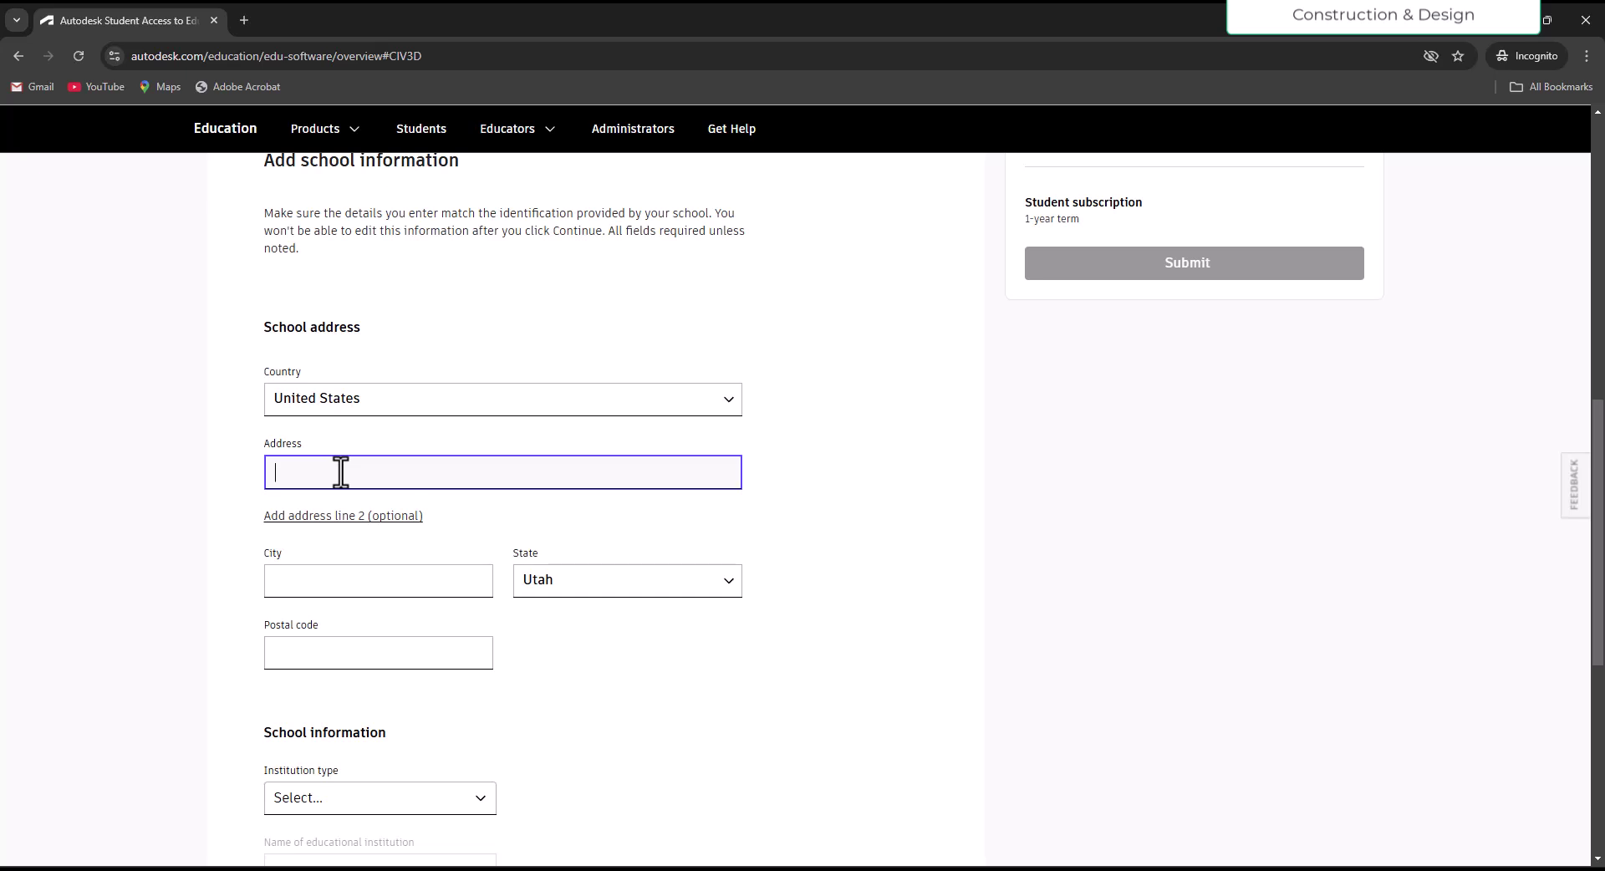
left_click(322, 586)
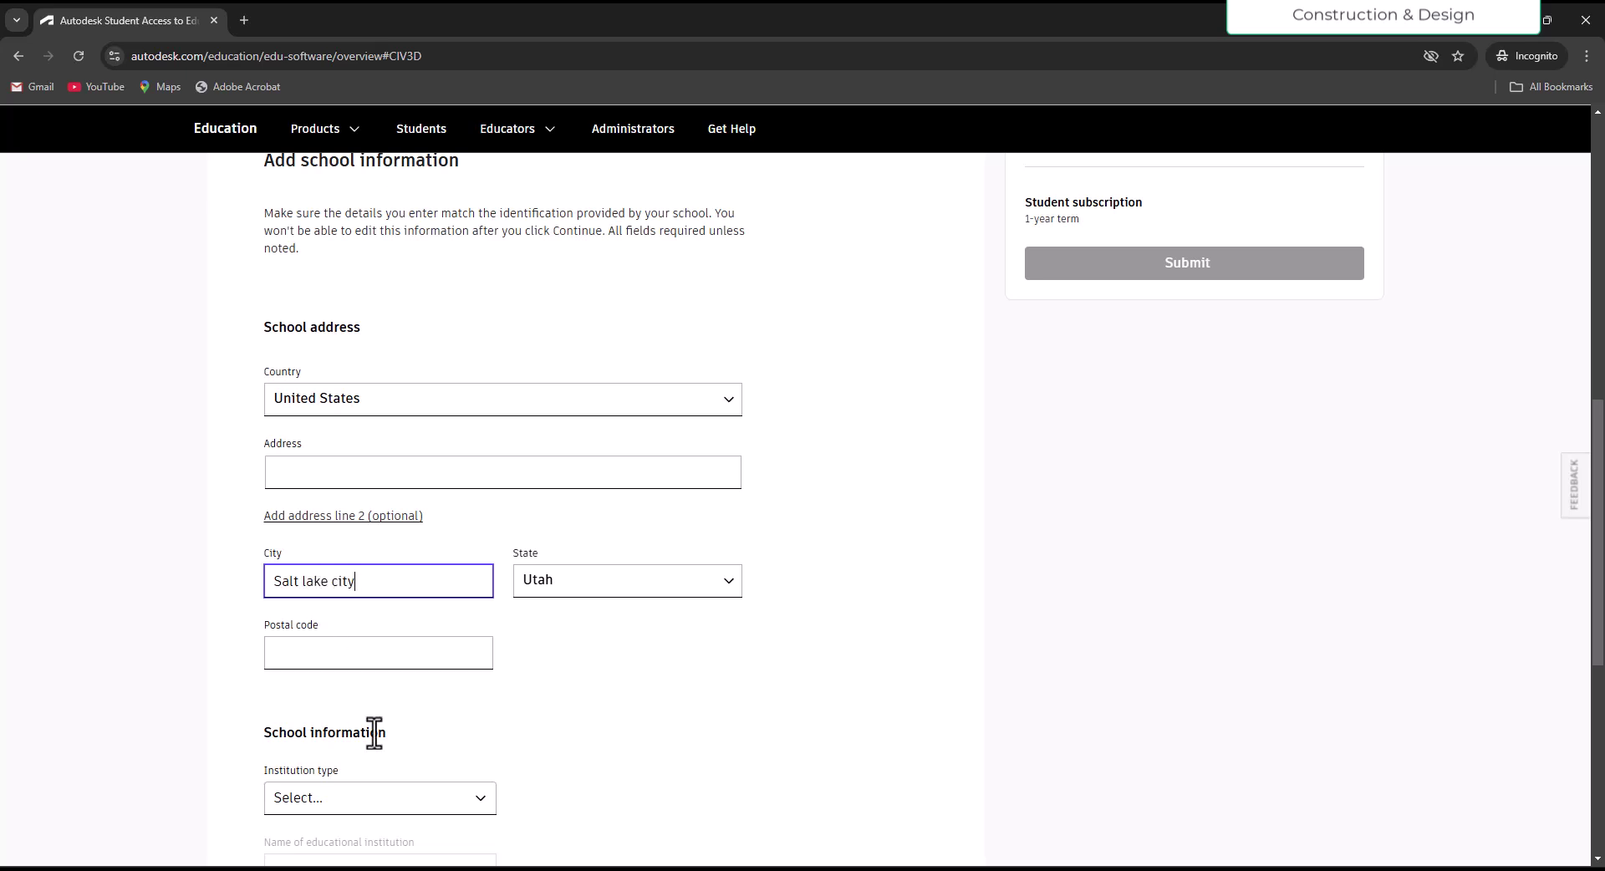
Step: Set the institution type to University/Post-Secondary and choose University of Utah (Salt Lake City, UT) as the educational institution
scroll(552, 719, "down", 2)
scroll(535, 685, "down", 1)
left_click(492, 641)
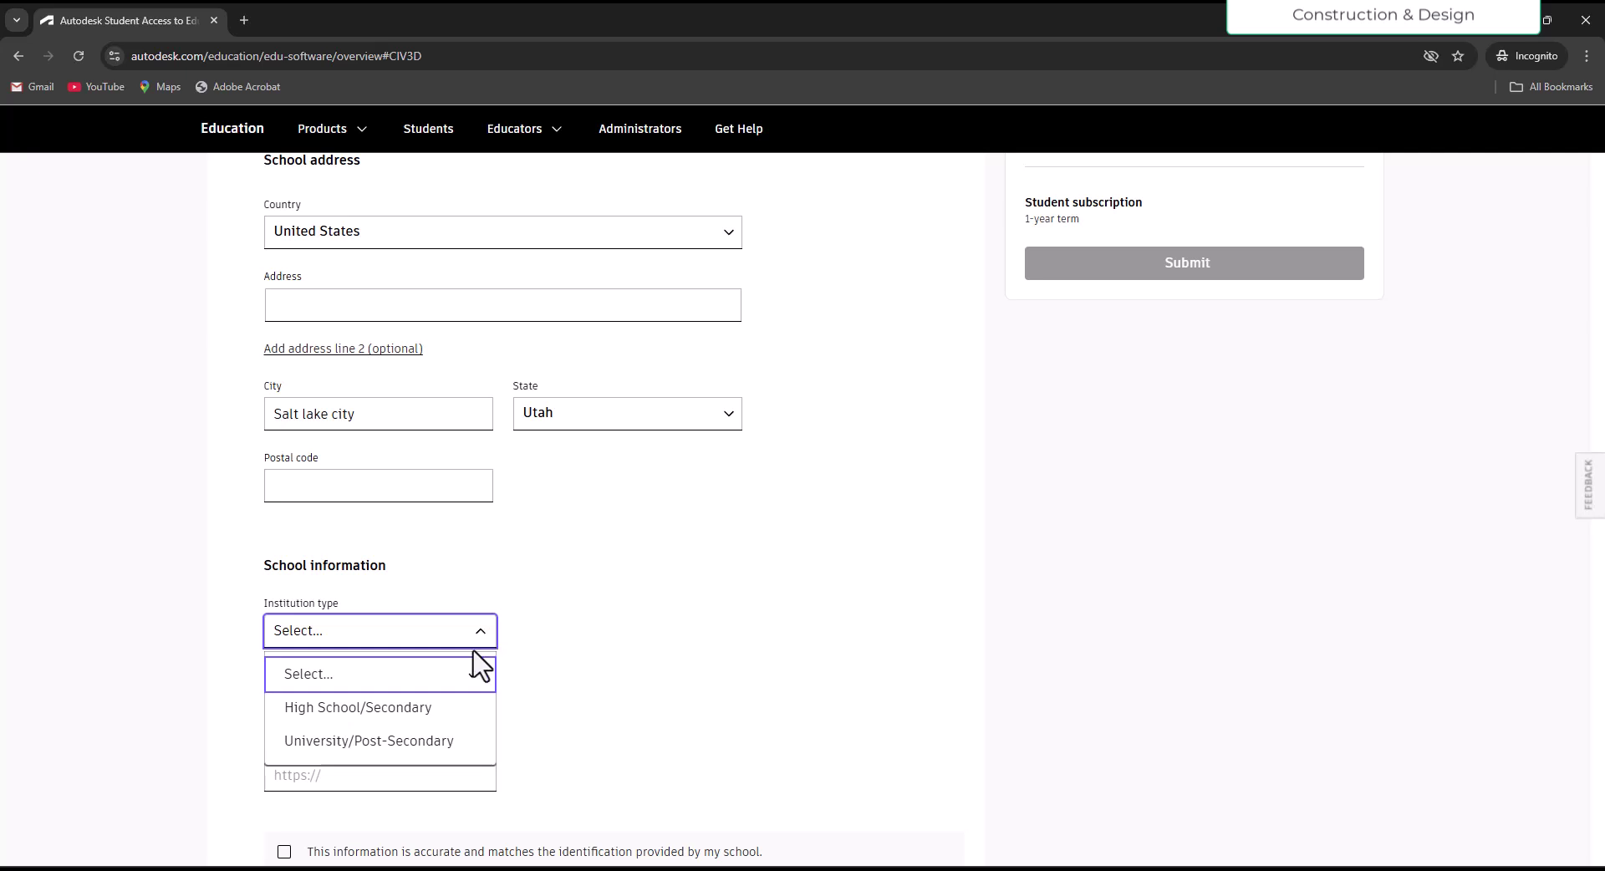
left_click(412, 752)
scroll(585, 677, "down", 2)
scroll(622, 665, "down", 1)
left_click(342, 459)
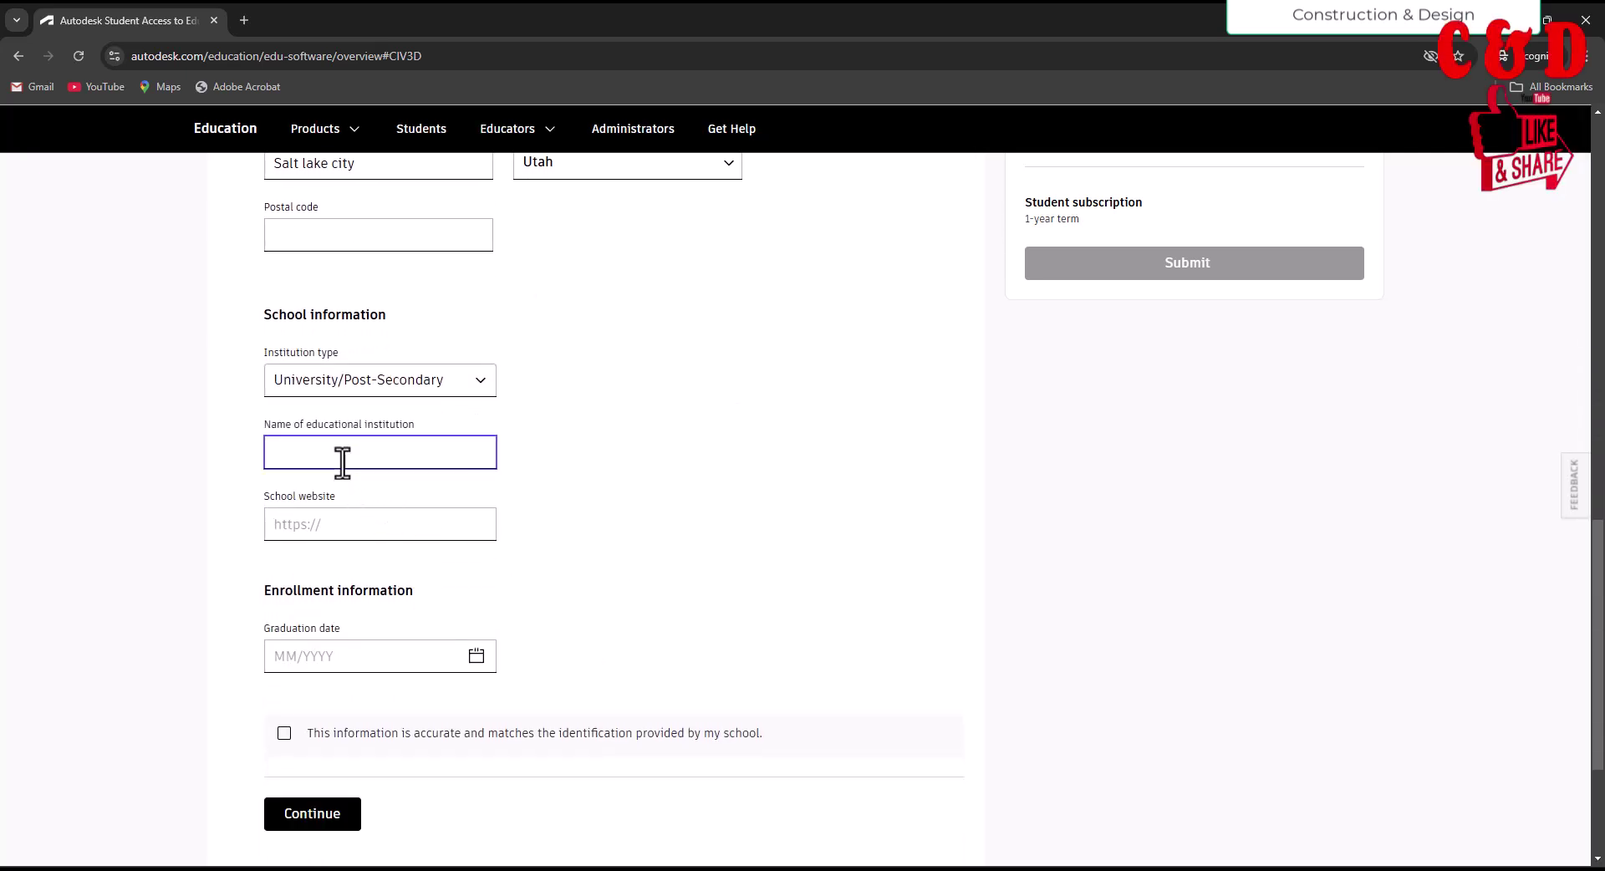
type("University of uta")
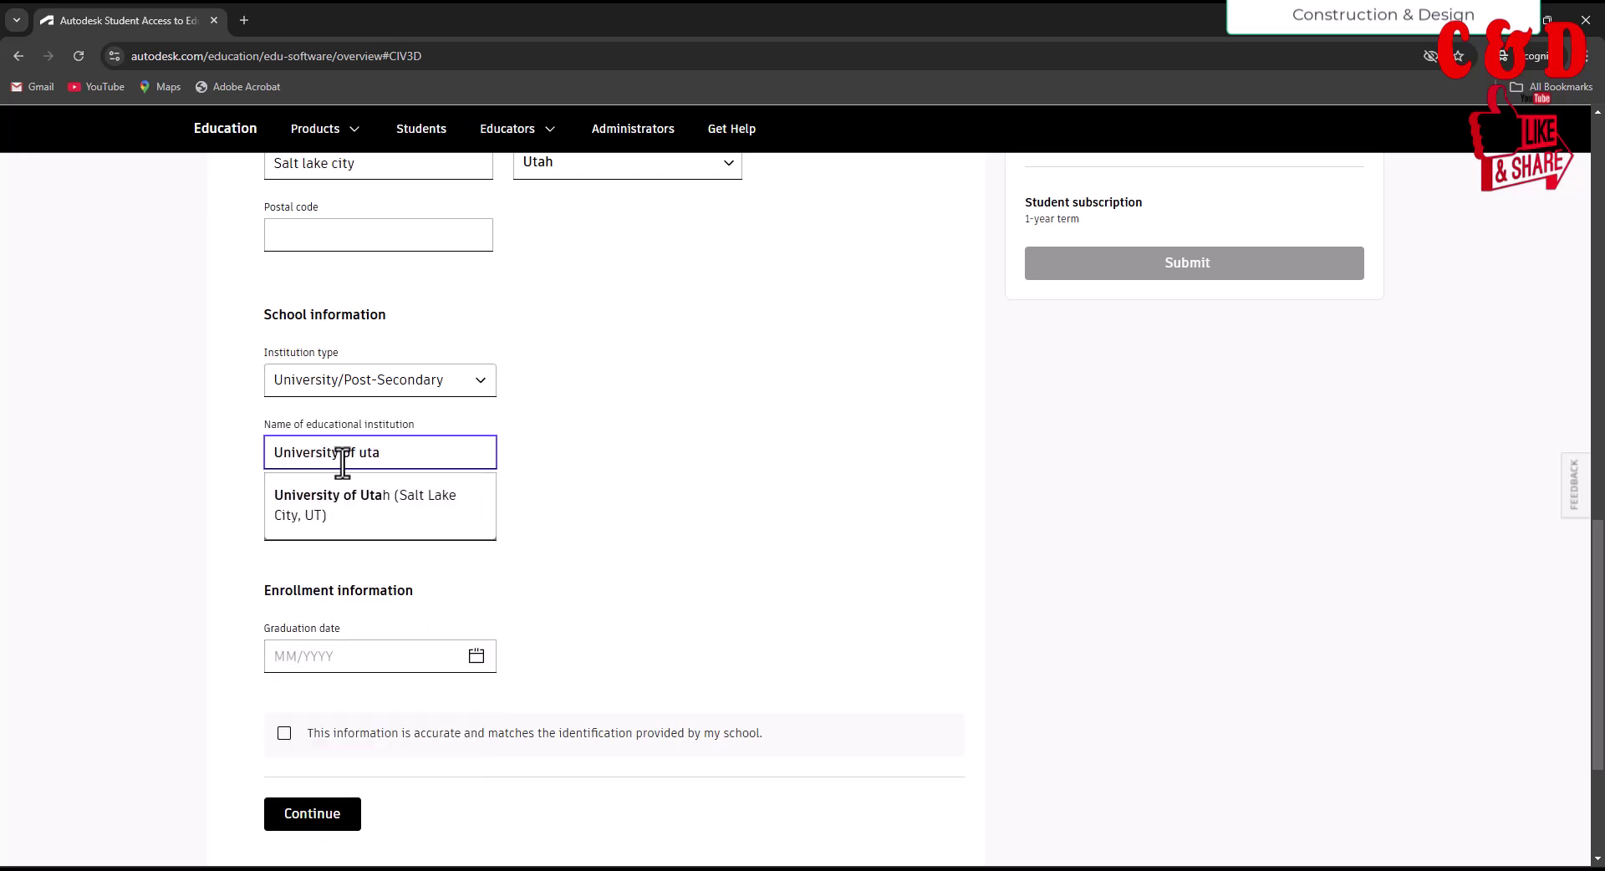
left_click(351, 510)
left_click(318, 527)
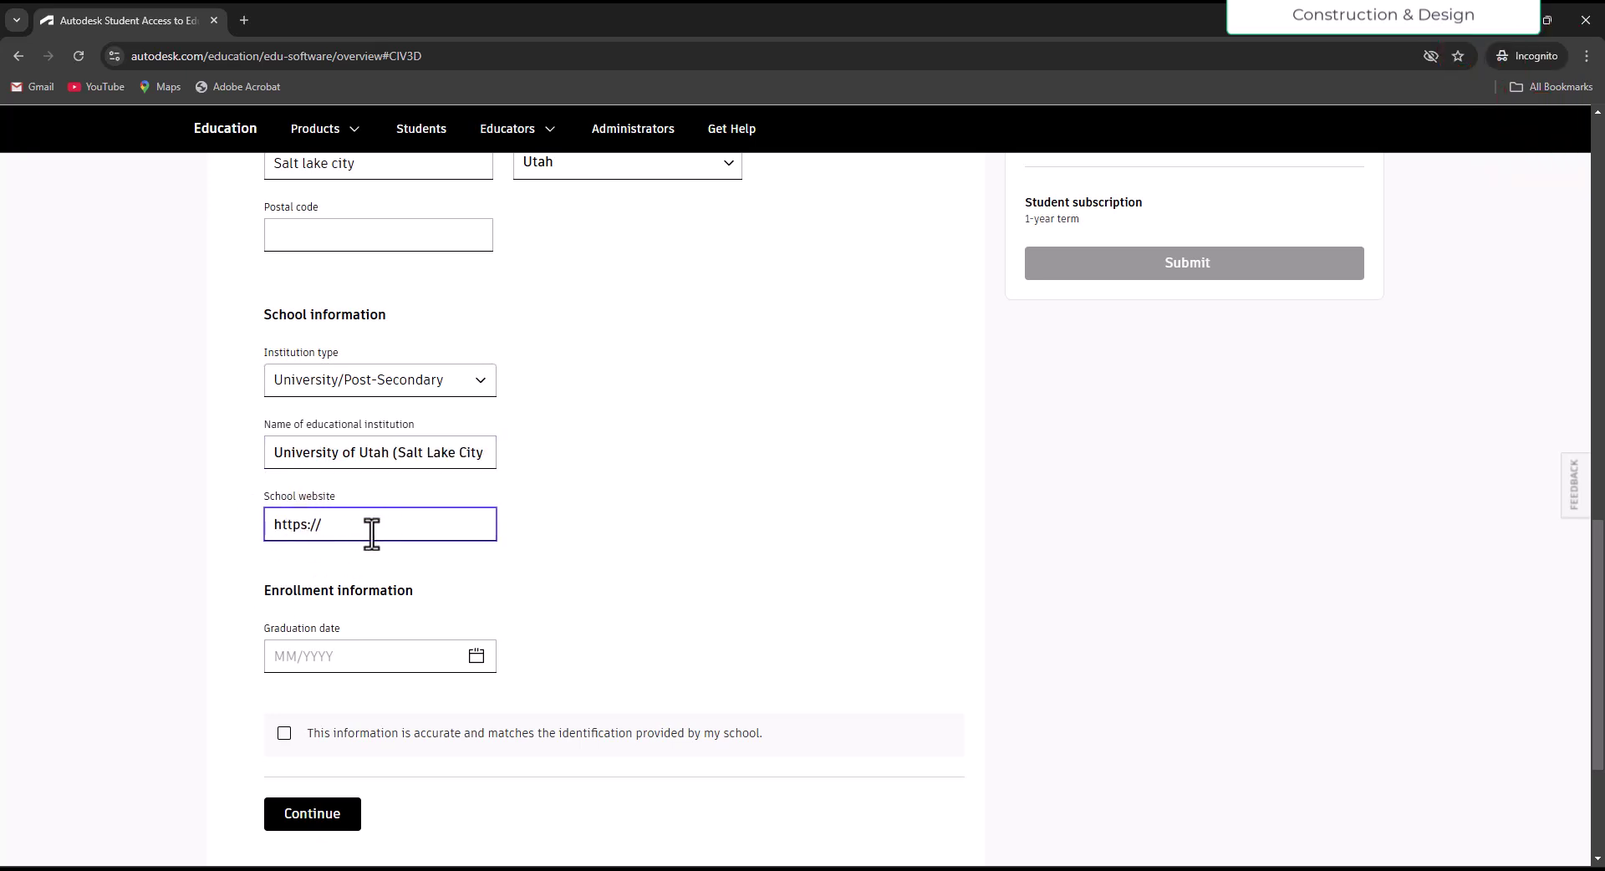
Step: Set the graduation date in the enrollment information to 12/2027
scroll(623, 616, "down", 1)
scroll(652, 633, "up", 4)
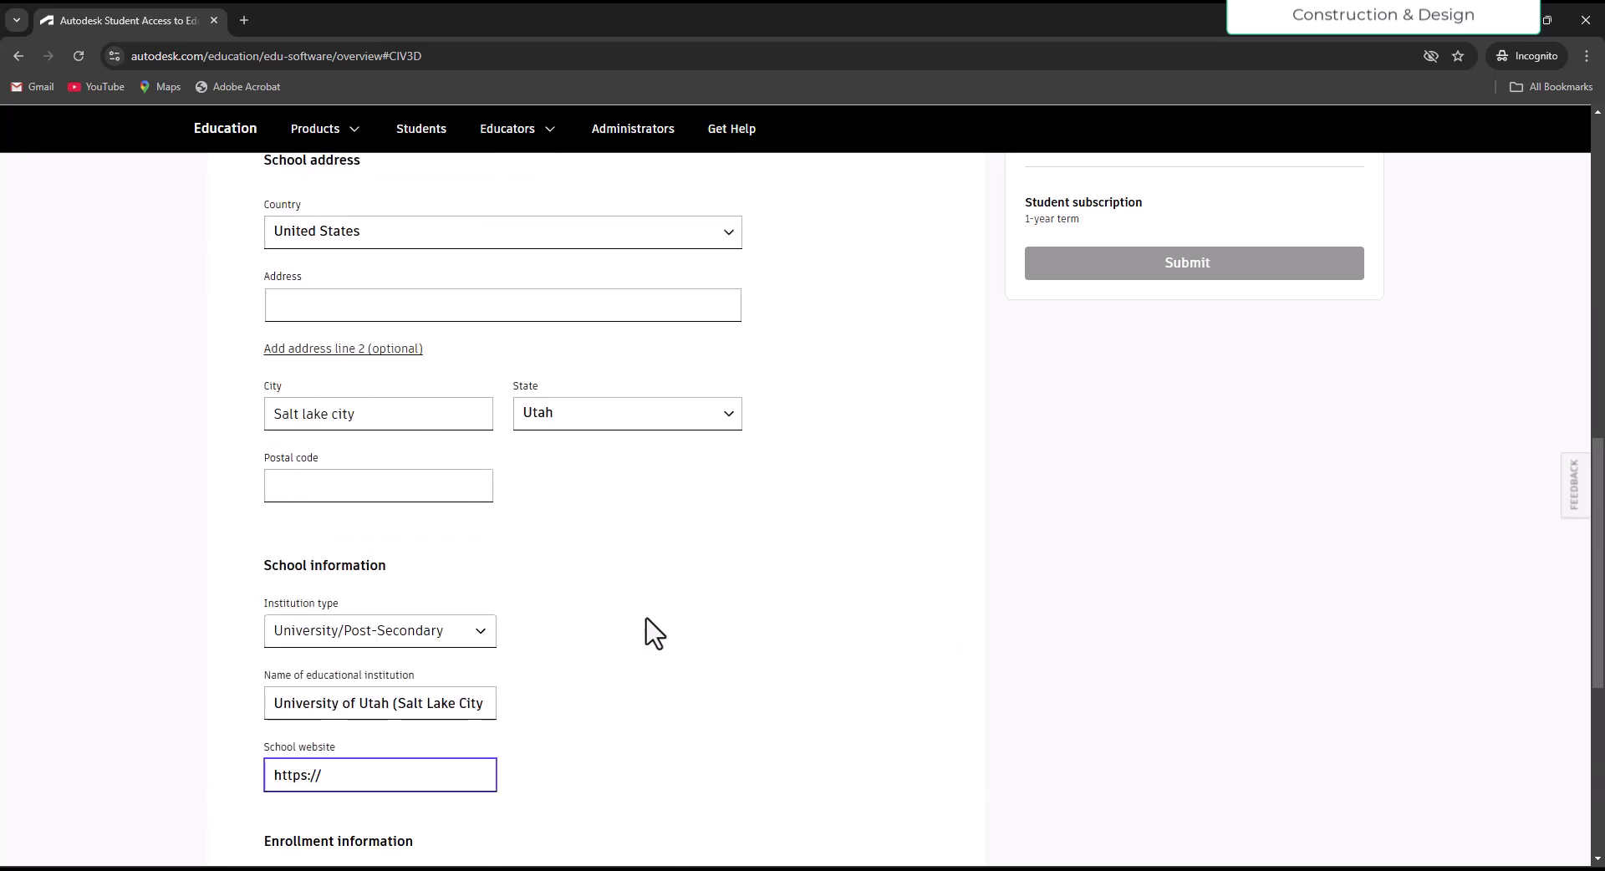
scroll(652, 633, "down", 5)
left_click(371, 496)
left_click(476, 491)
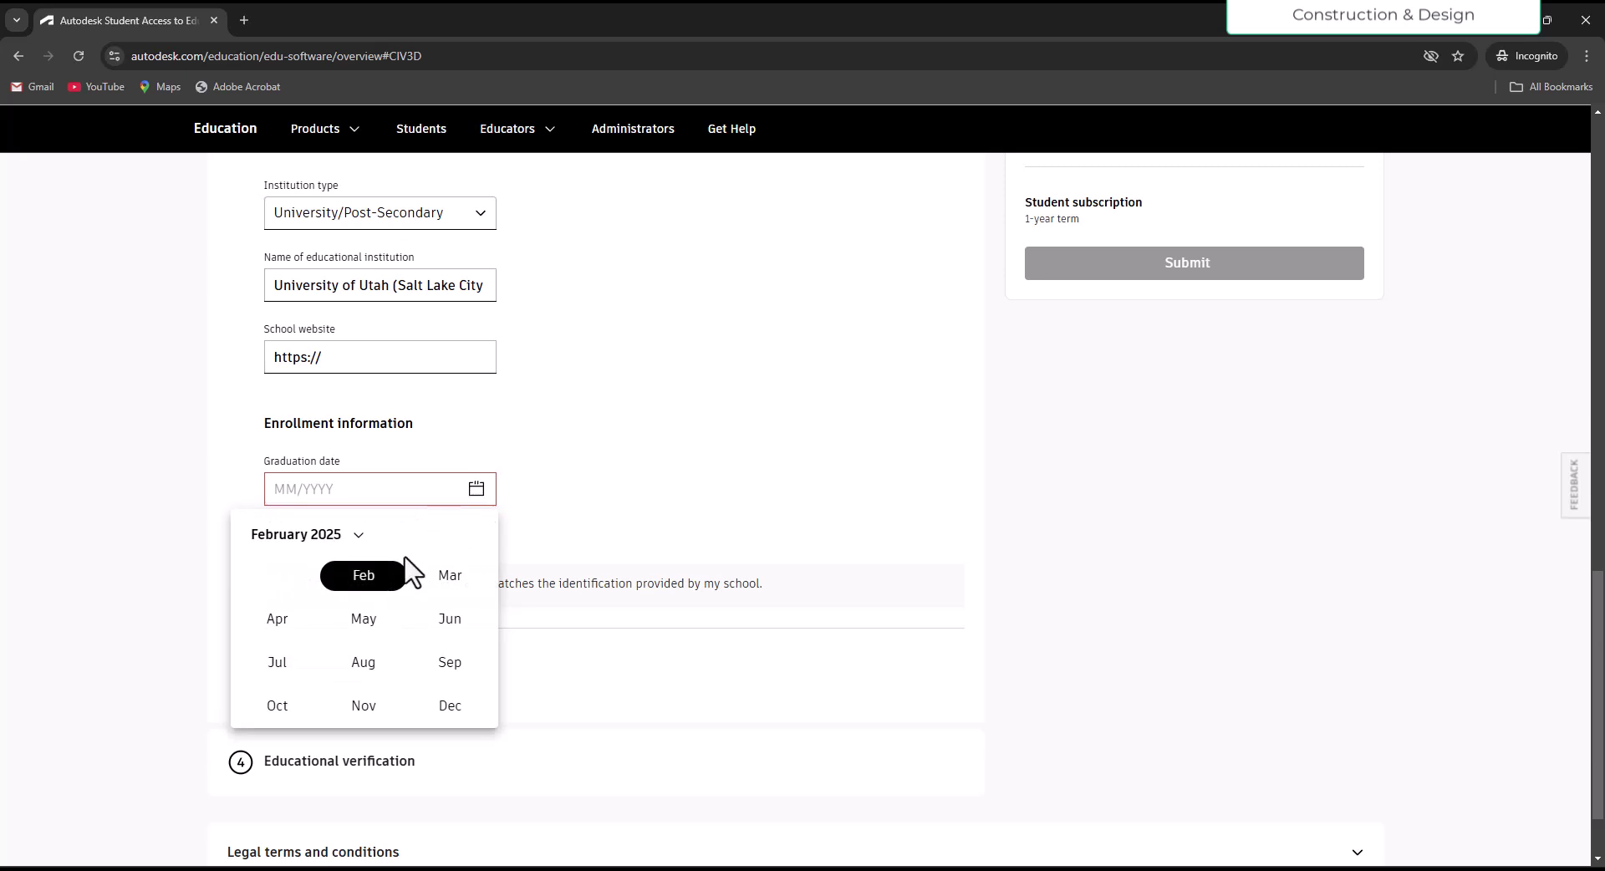
left_click(359, 535)
left_click(400, 575)
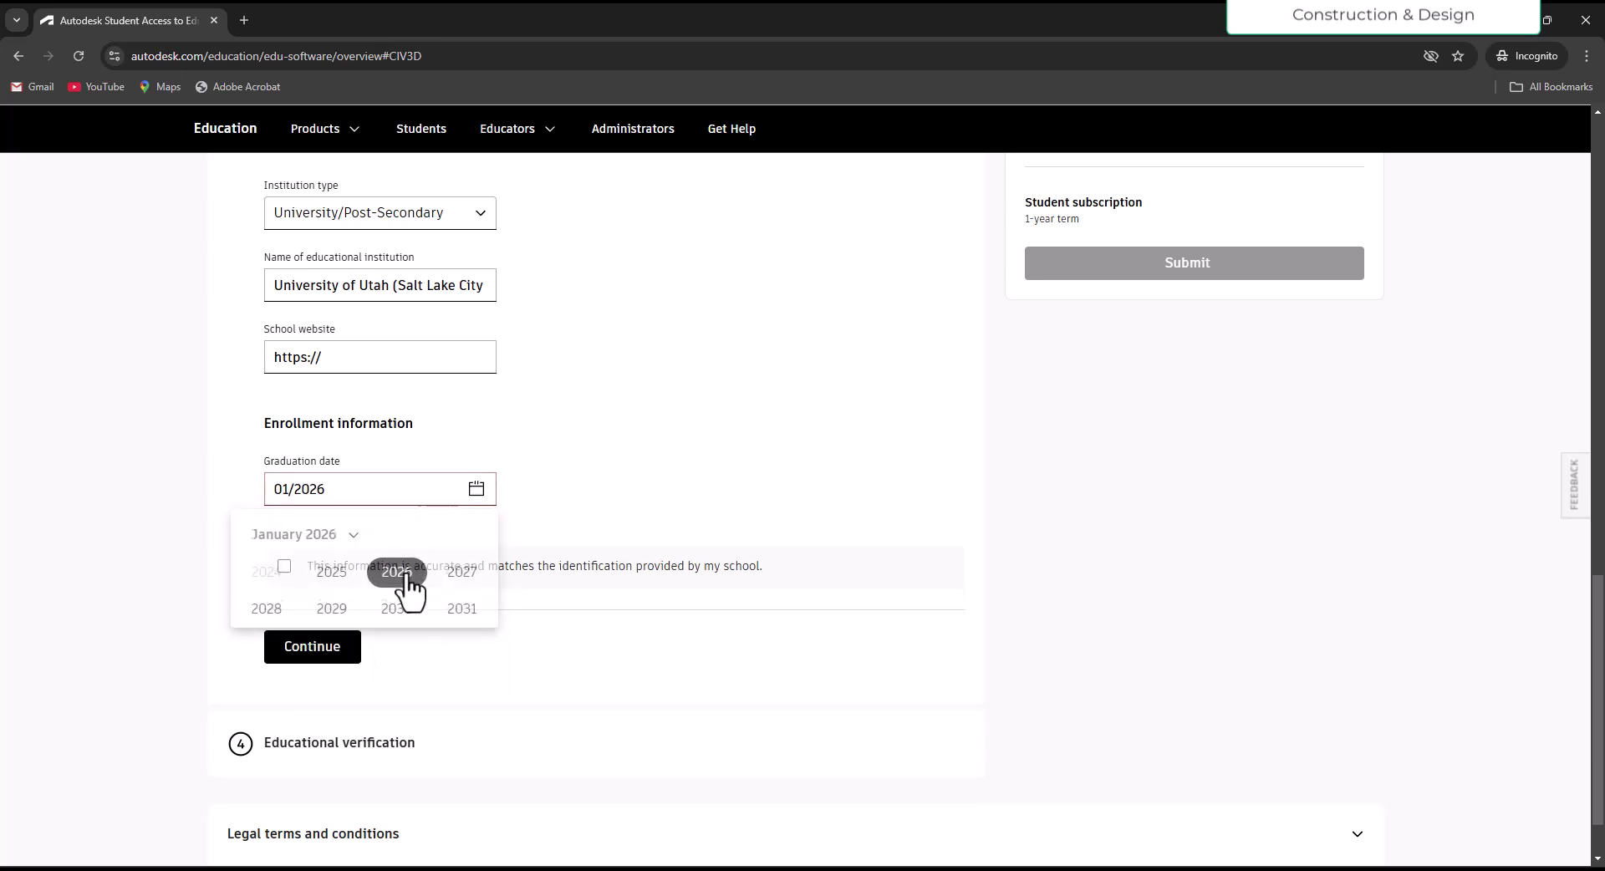
left_click(476, 491)
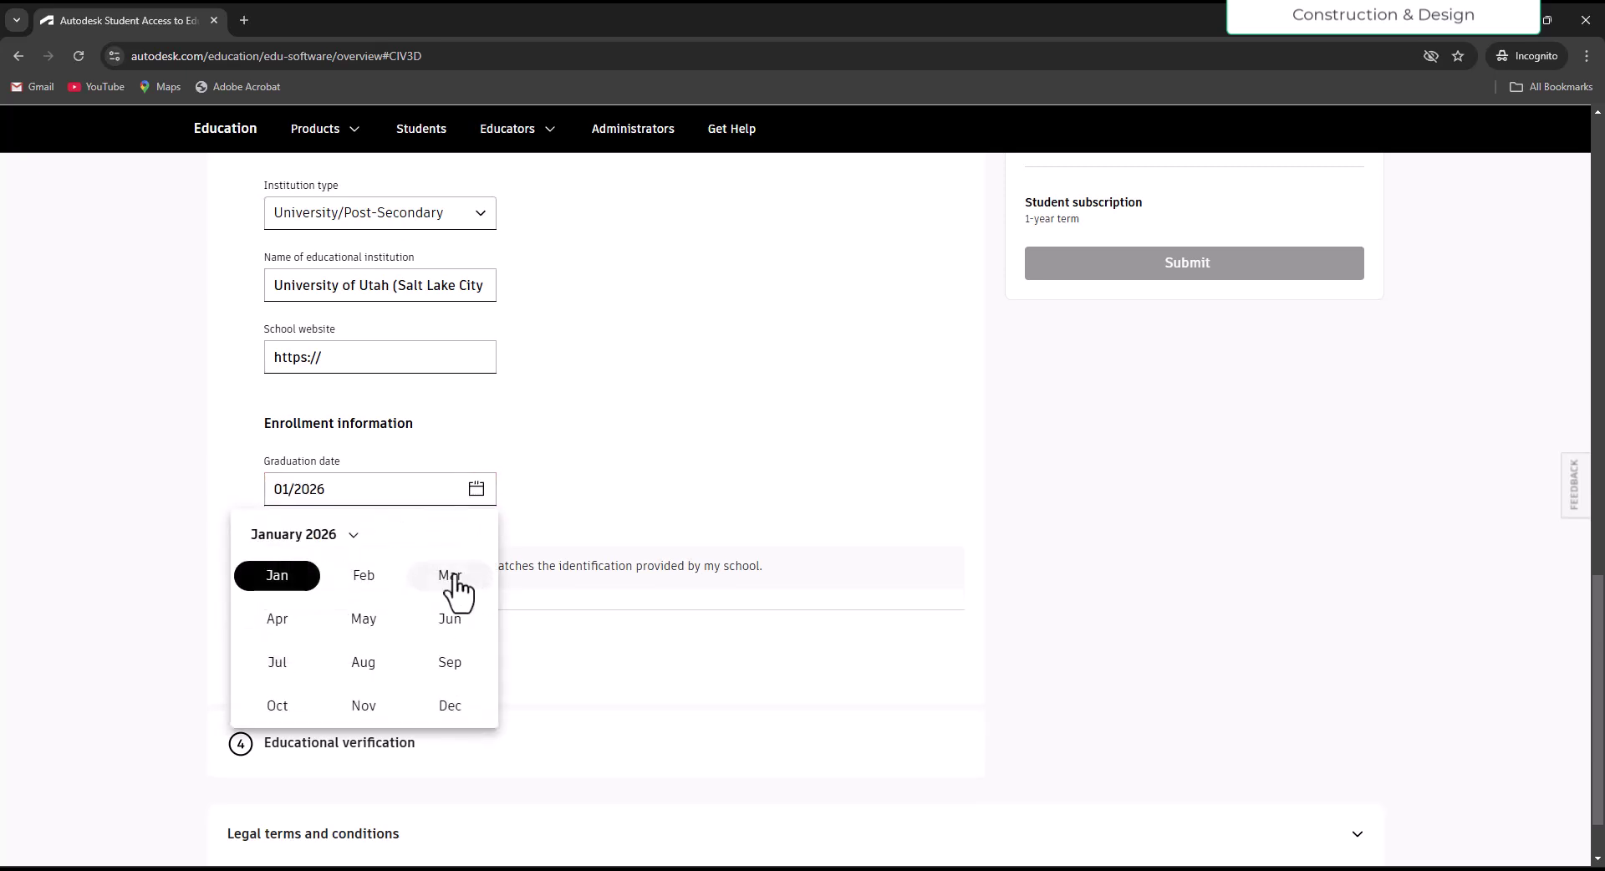
left_click(449, 705)
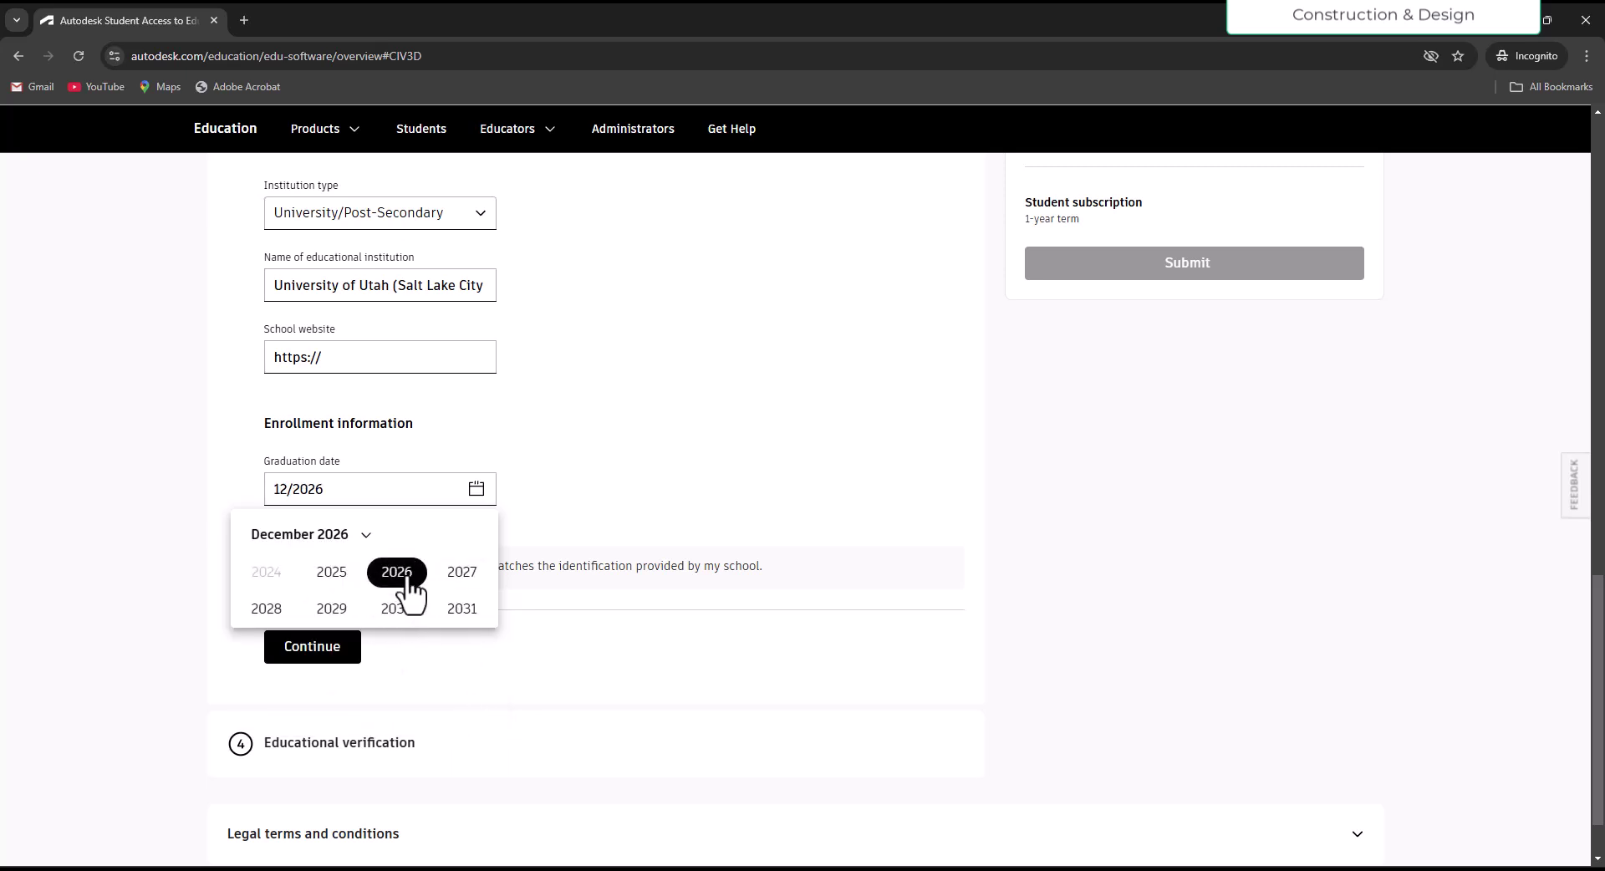
left_click(464, 577)
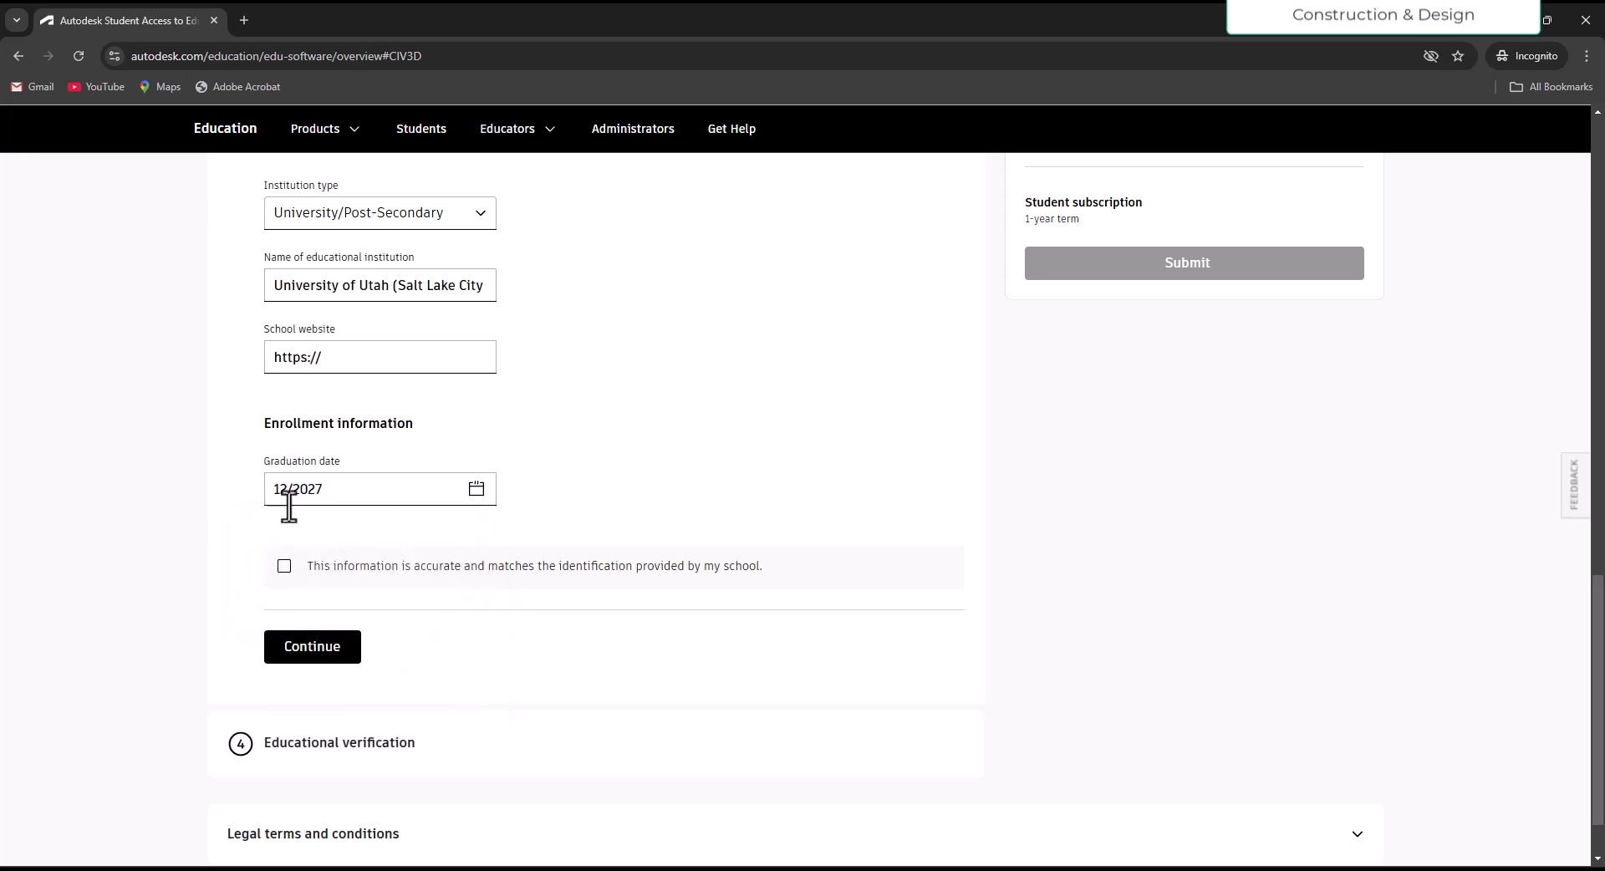
Step: Declare the school information accurate, try to continue, and review the school form for missing entries
left_click(285, 568)
left_click(330, 656)
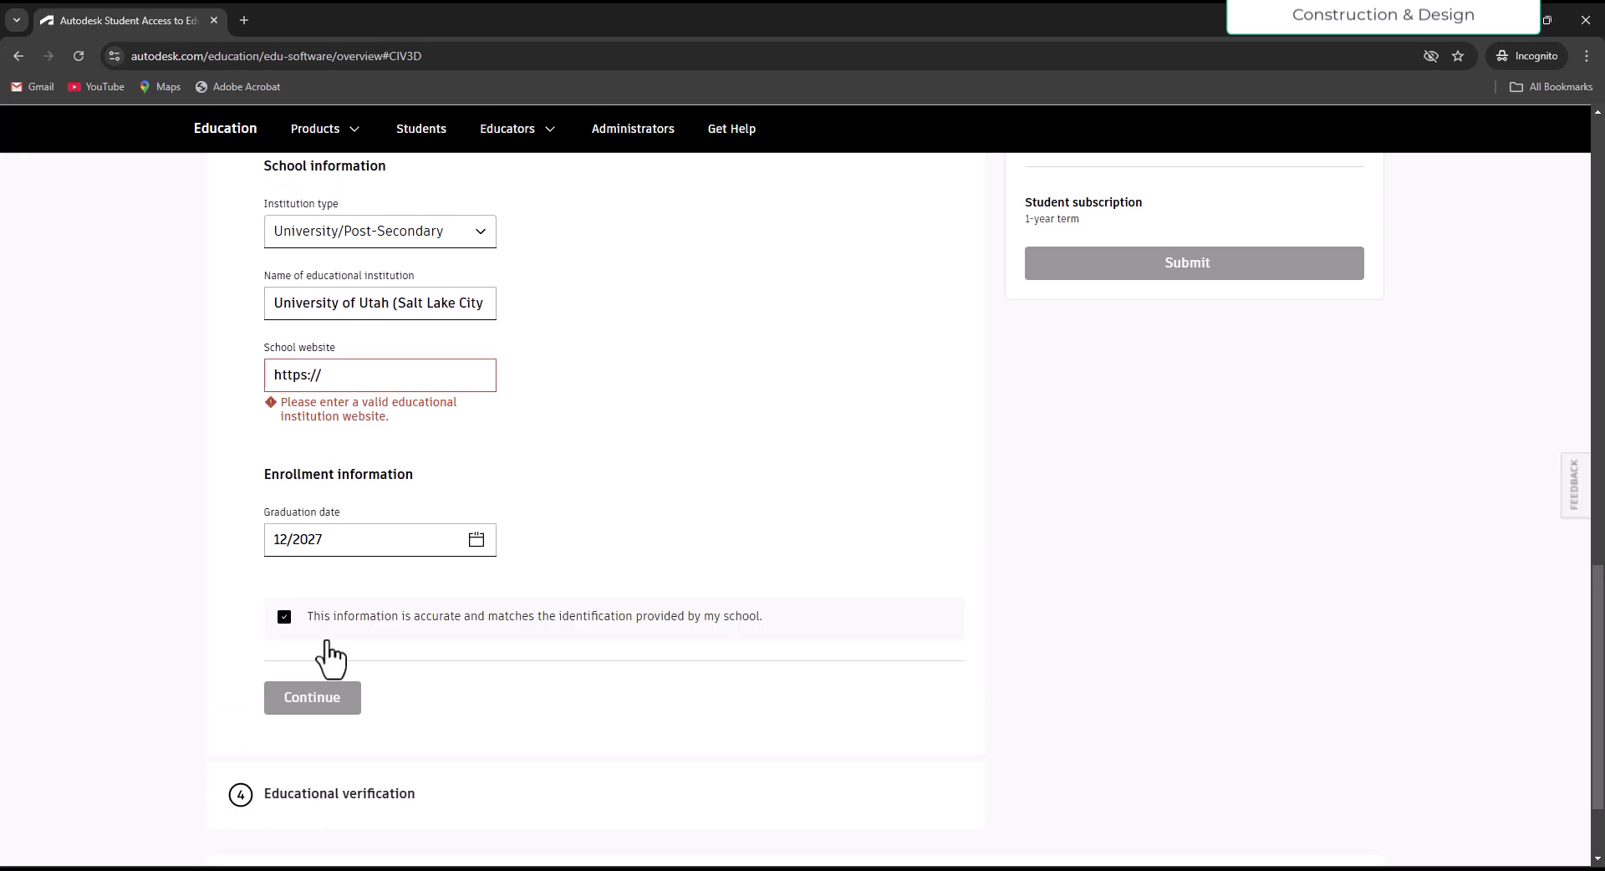
left_click(385, 376)
scroll(552, 484, "up", 6)
left_click(441, 384)
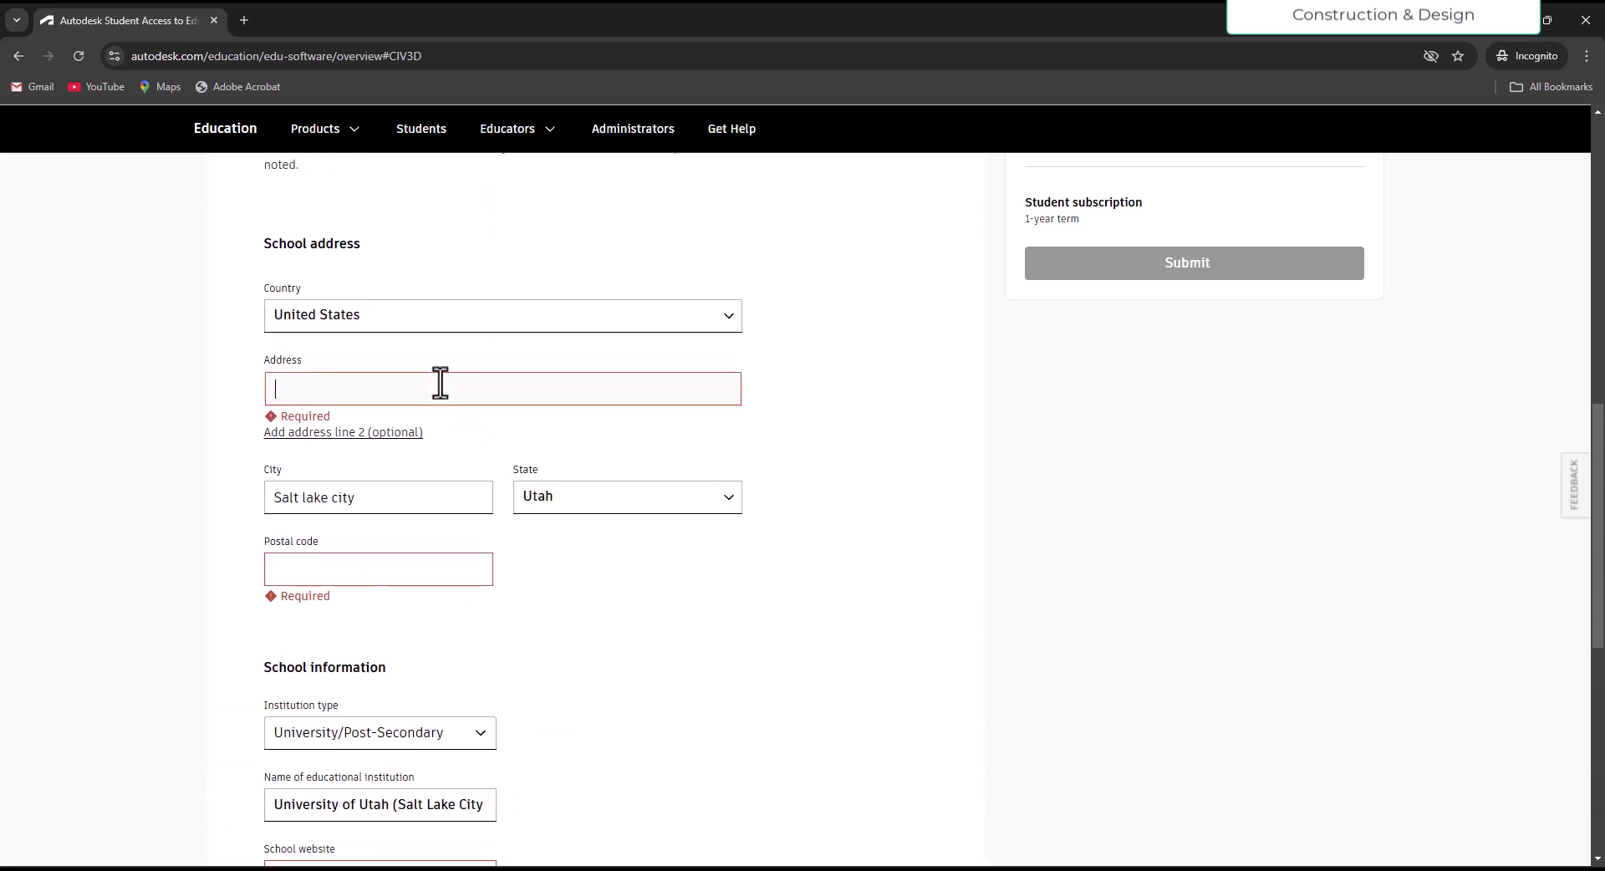
scroll(452, 720, "down", 3)
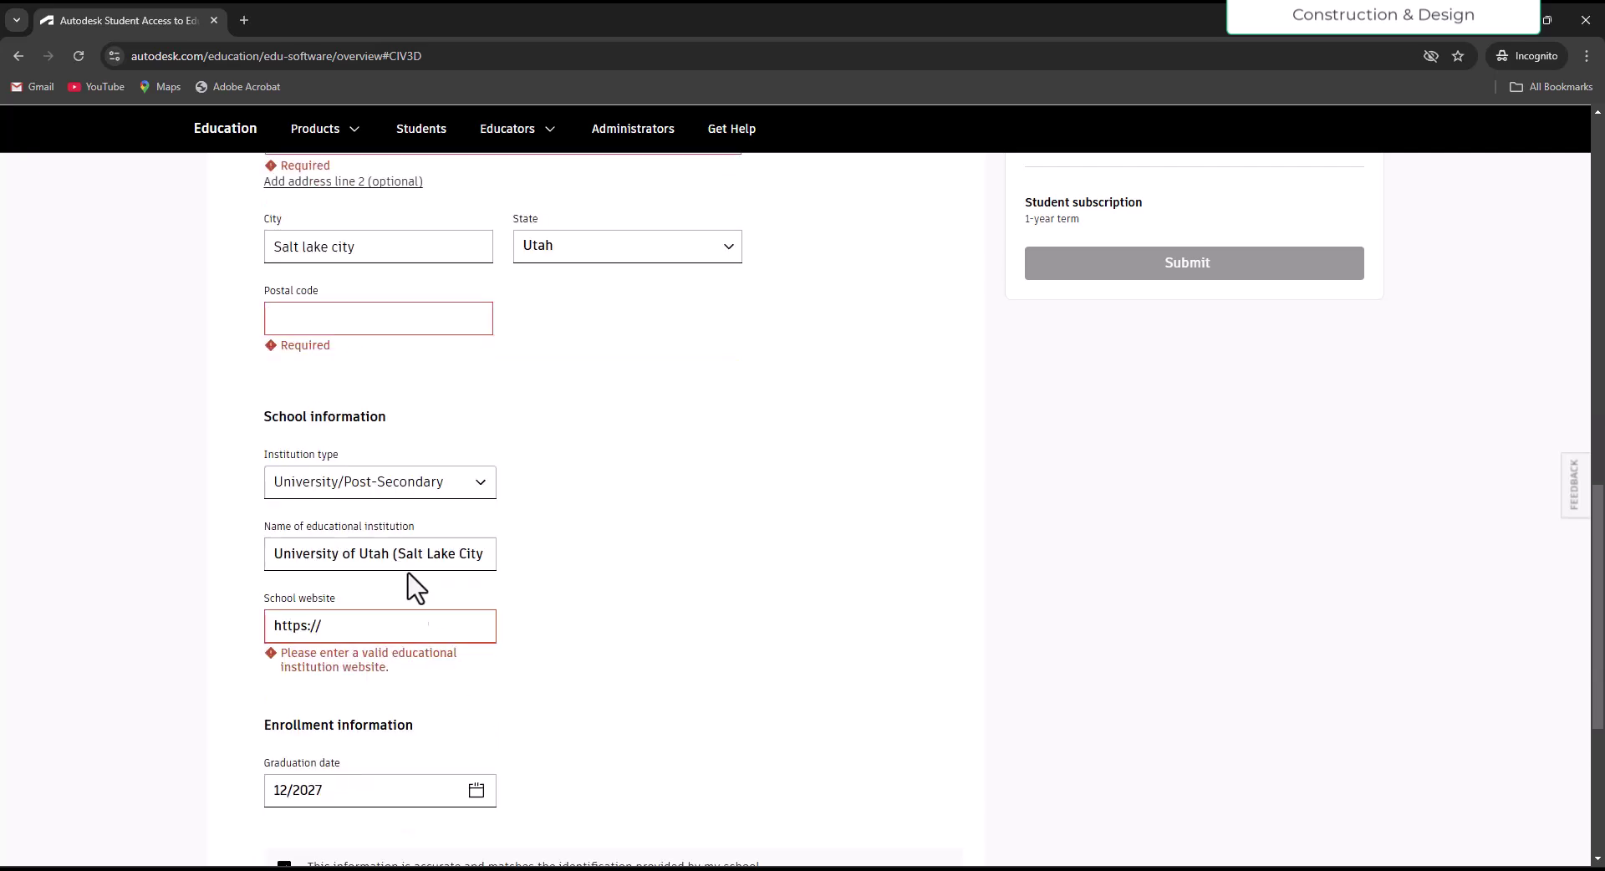
Step: Search Google for the selected institution name, University of Utah, and copy the university's full address from the results
left_click_drag(391, 555, 251, 566)
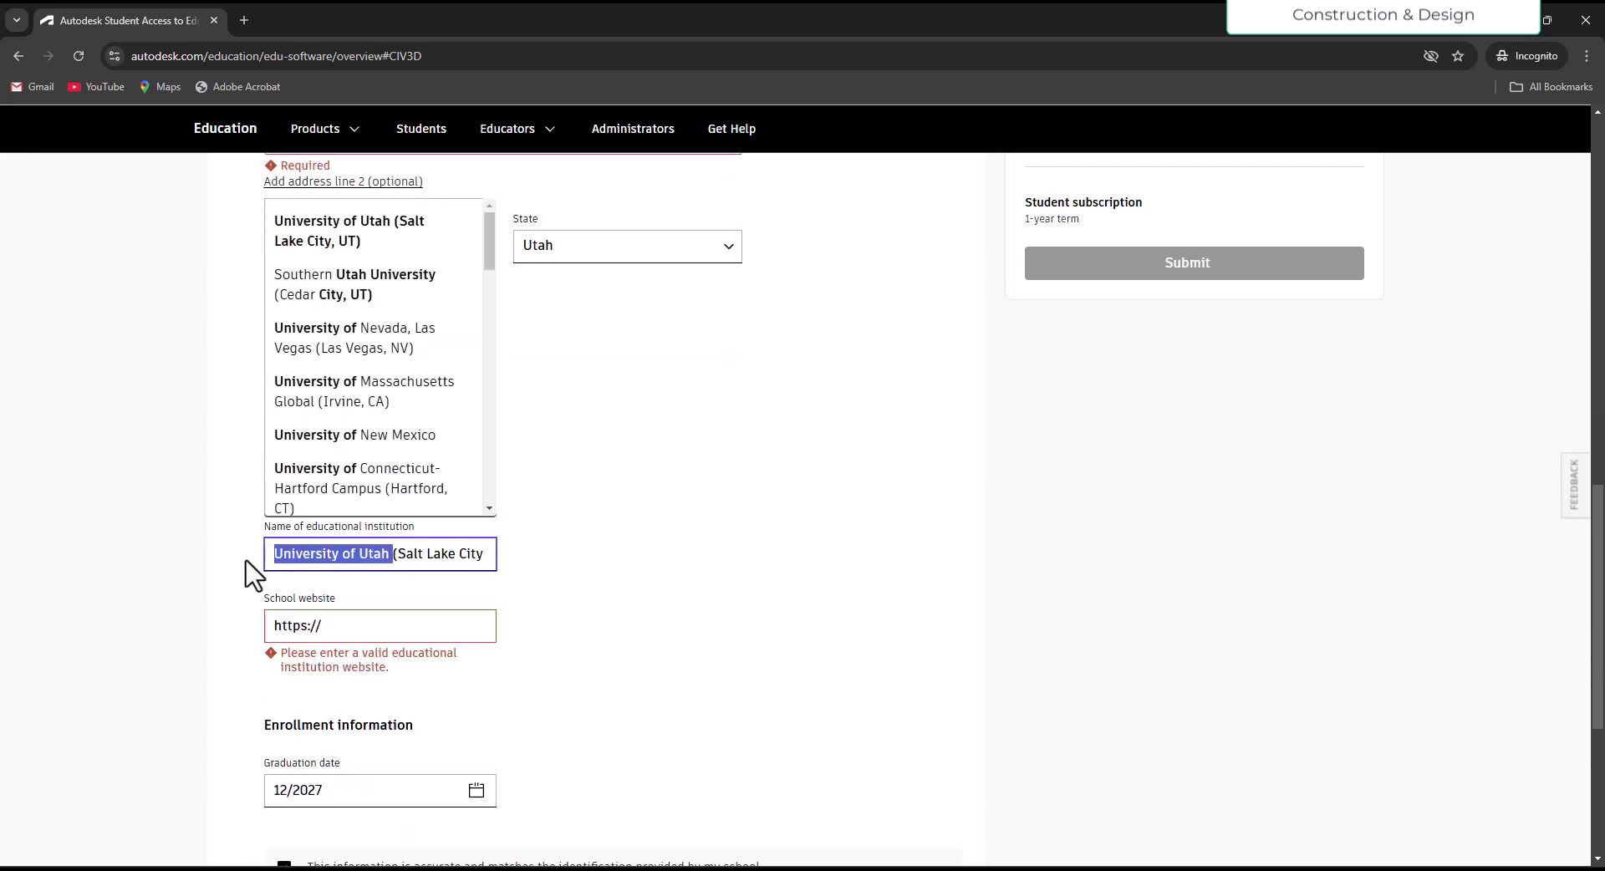
right_click(300, 560)
left_click(425, 359)
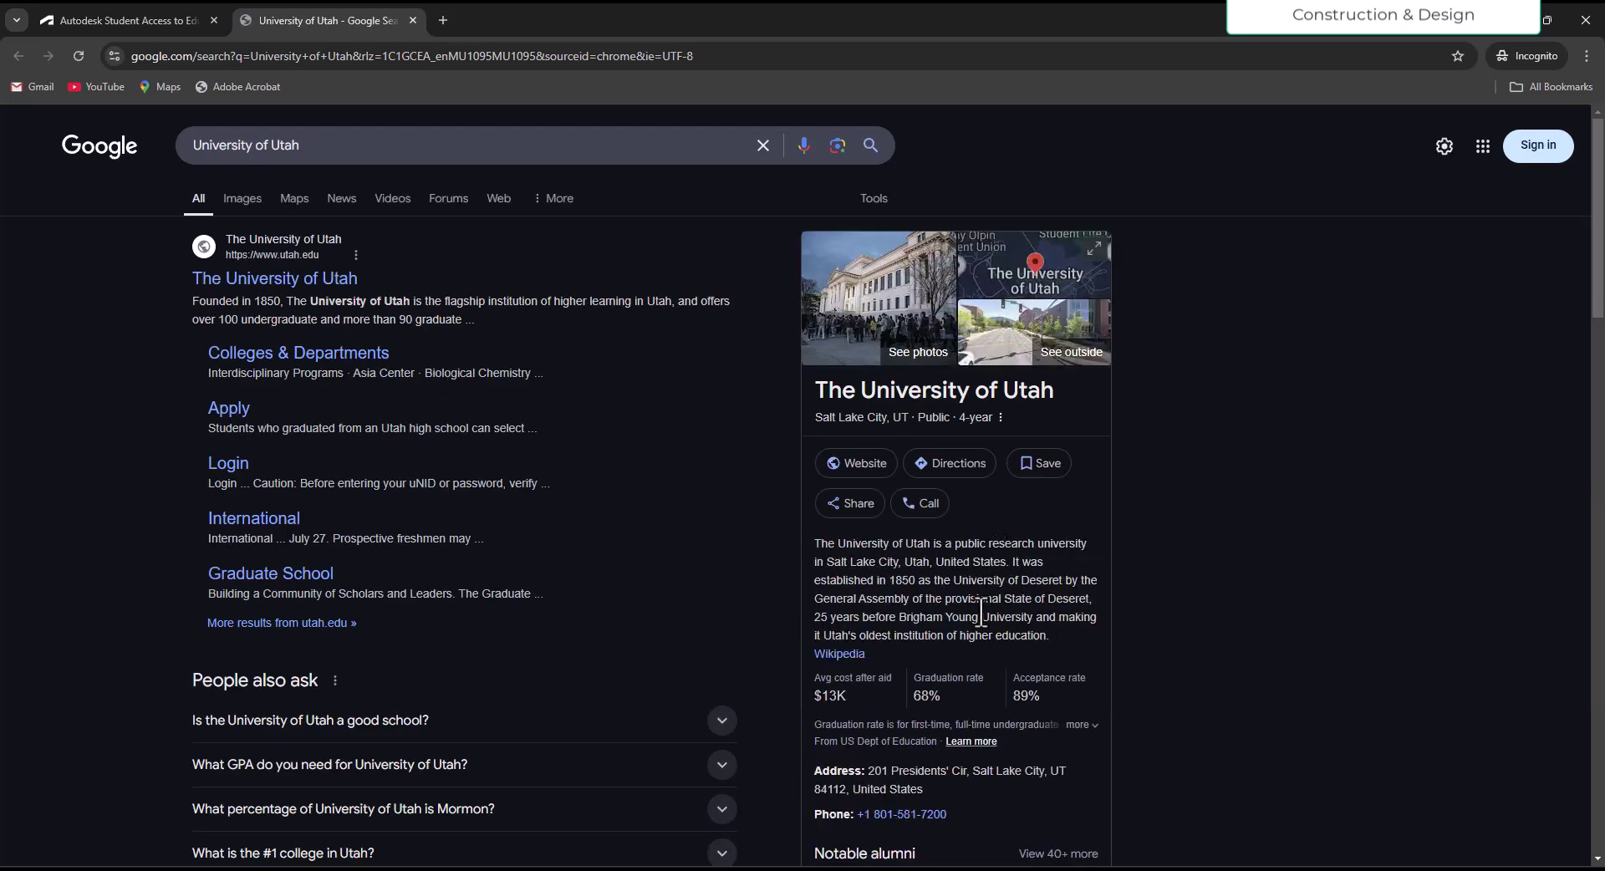
scroll(1136, 661, "down", 2)
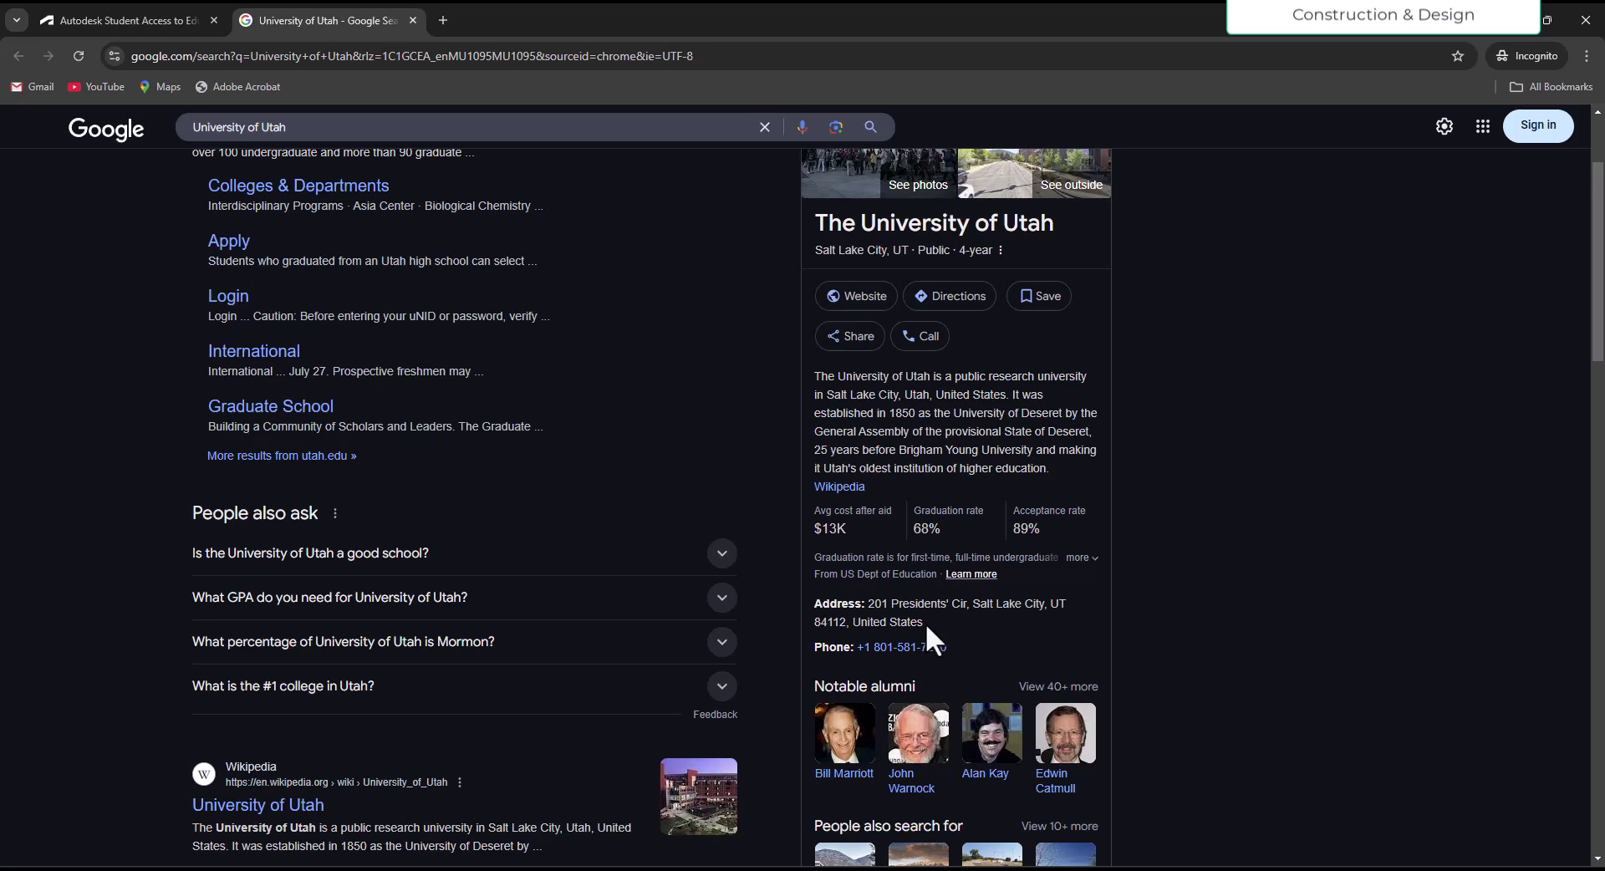
left_click_drag(927, 622, 869, 603)
right_click(869, 603)
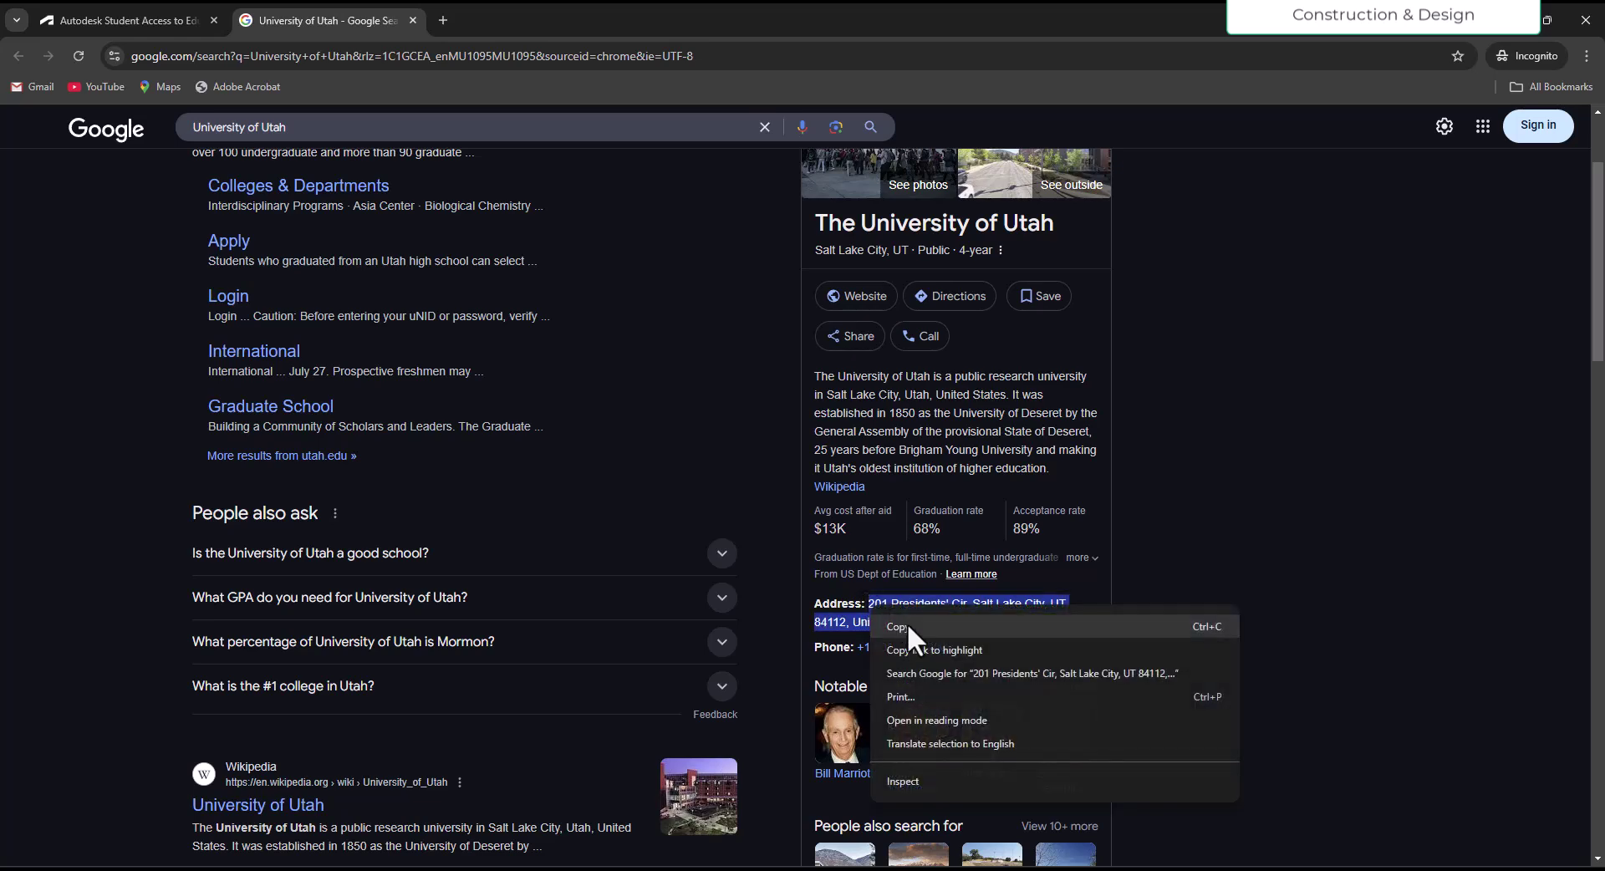
left_click(906, 626)
Step: Return to the Autodesk form and paste the copied university address into the school's Address field
left_click(172, 18)
left_click(358, 320)
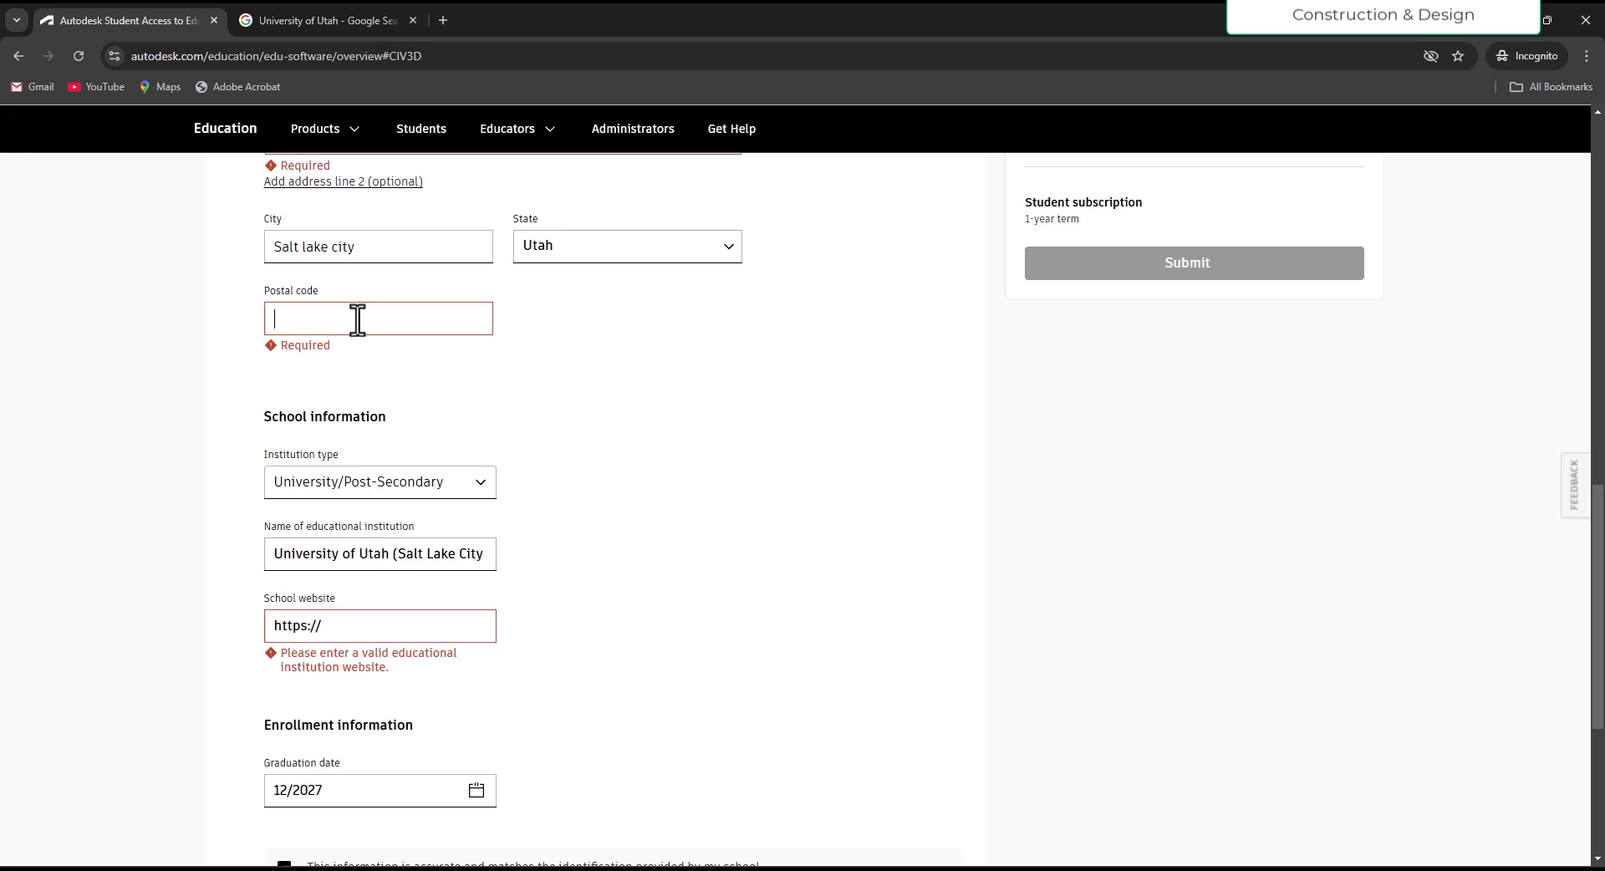
scroll(348, 251, "up", 1)
left_click(343, 221)
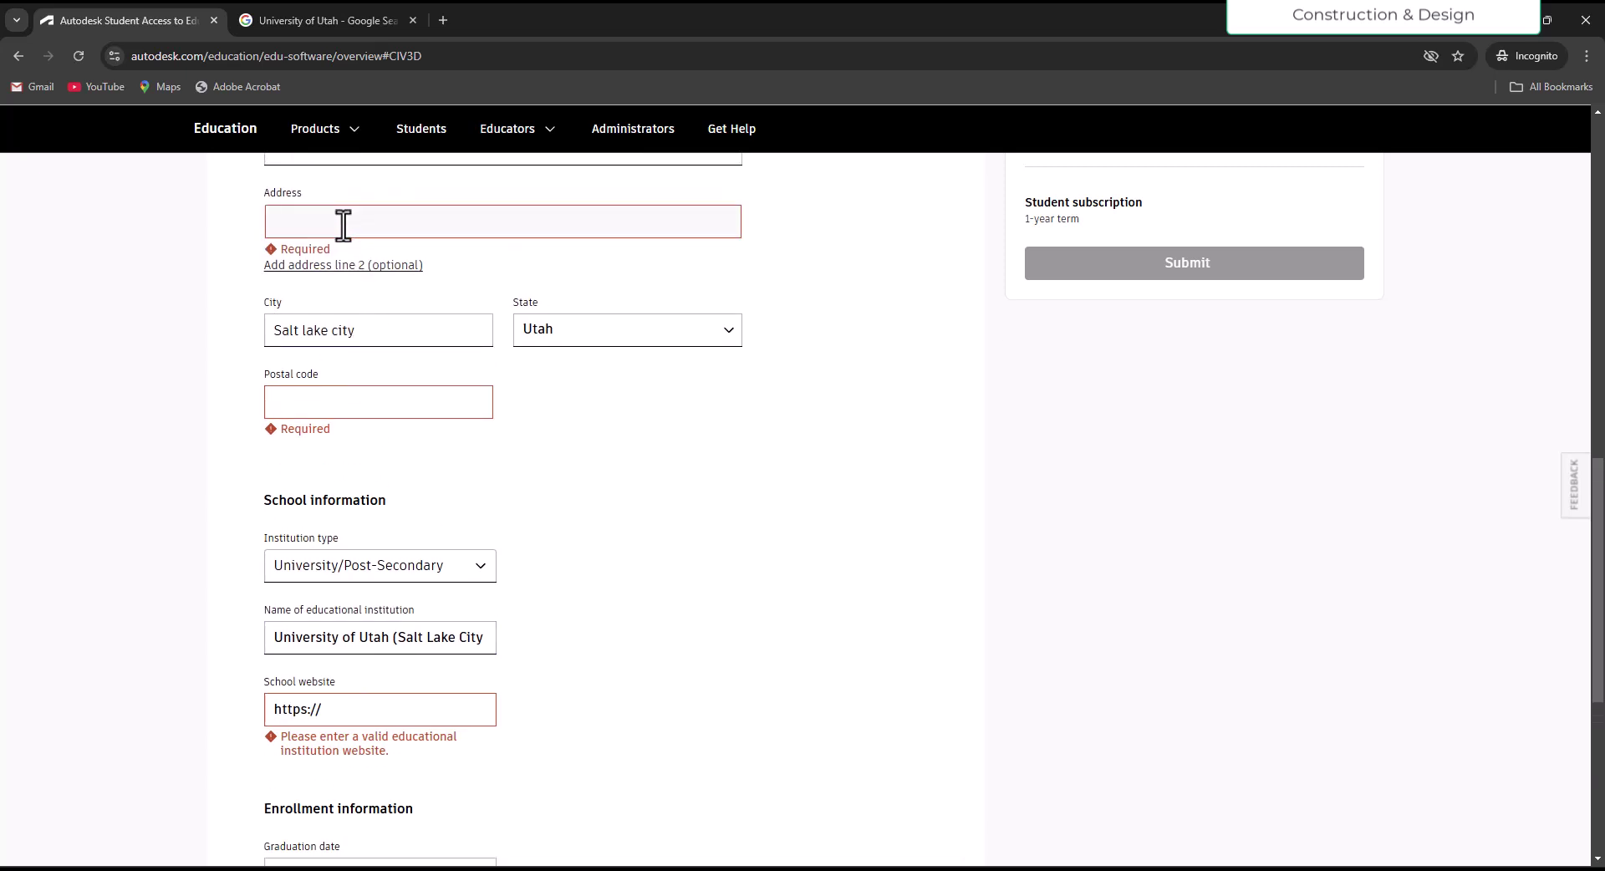
scroll(360, 267, "up", 2)
right_click(337, 386)
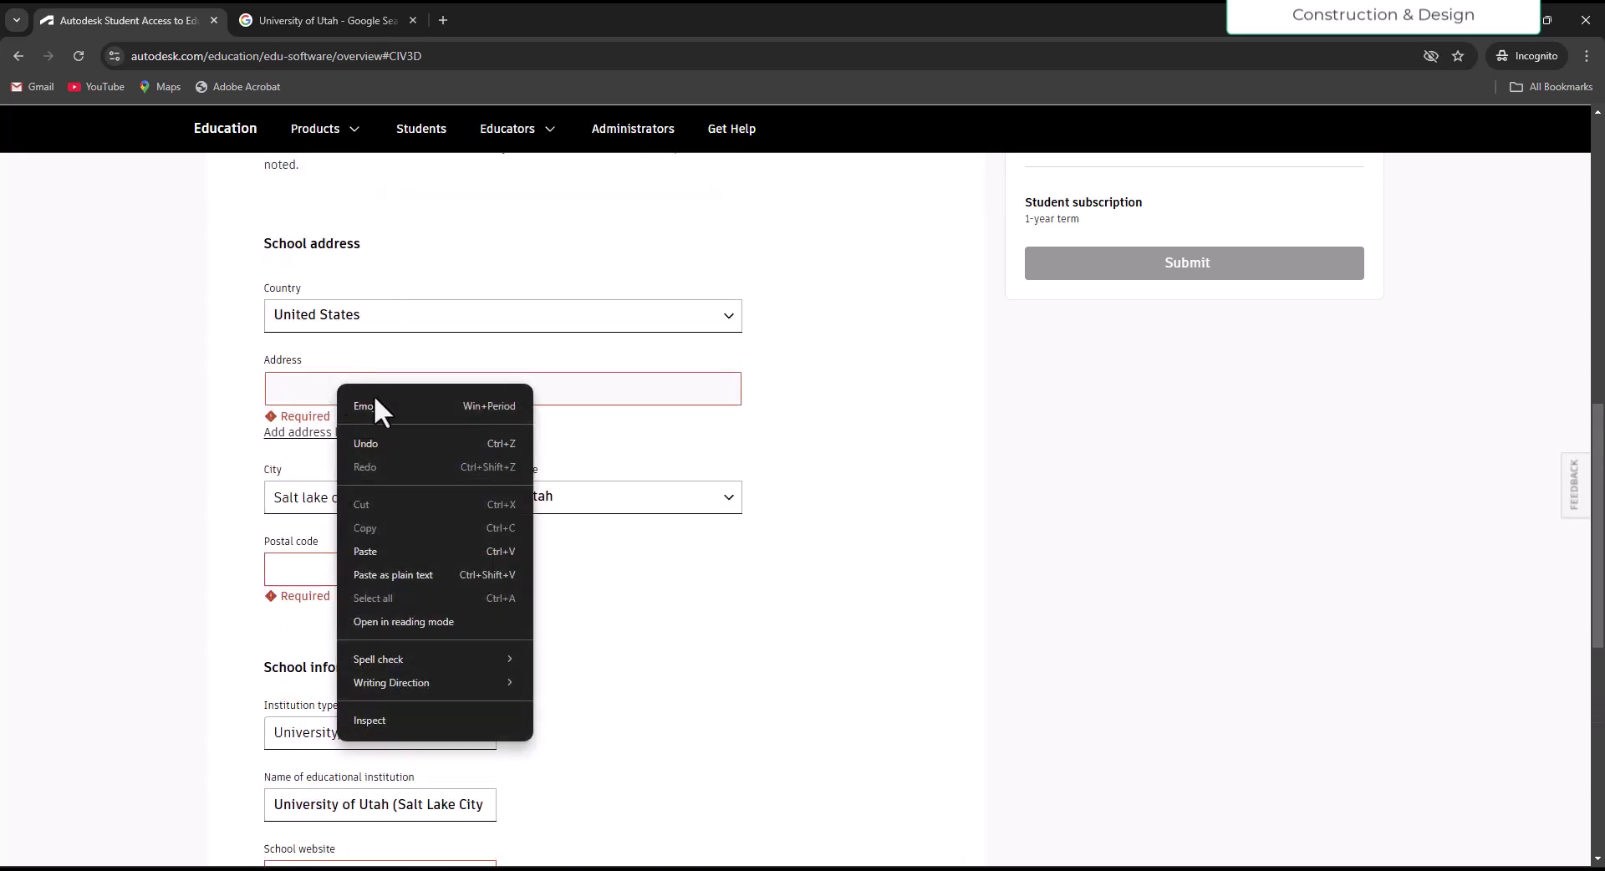
left_click(400, 548)
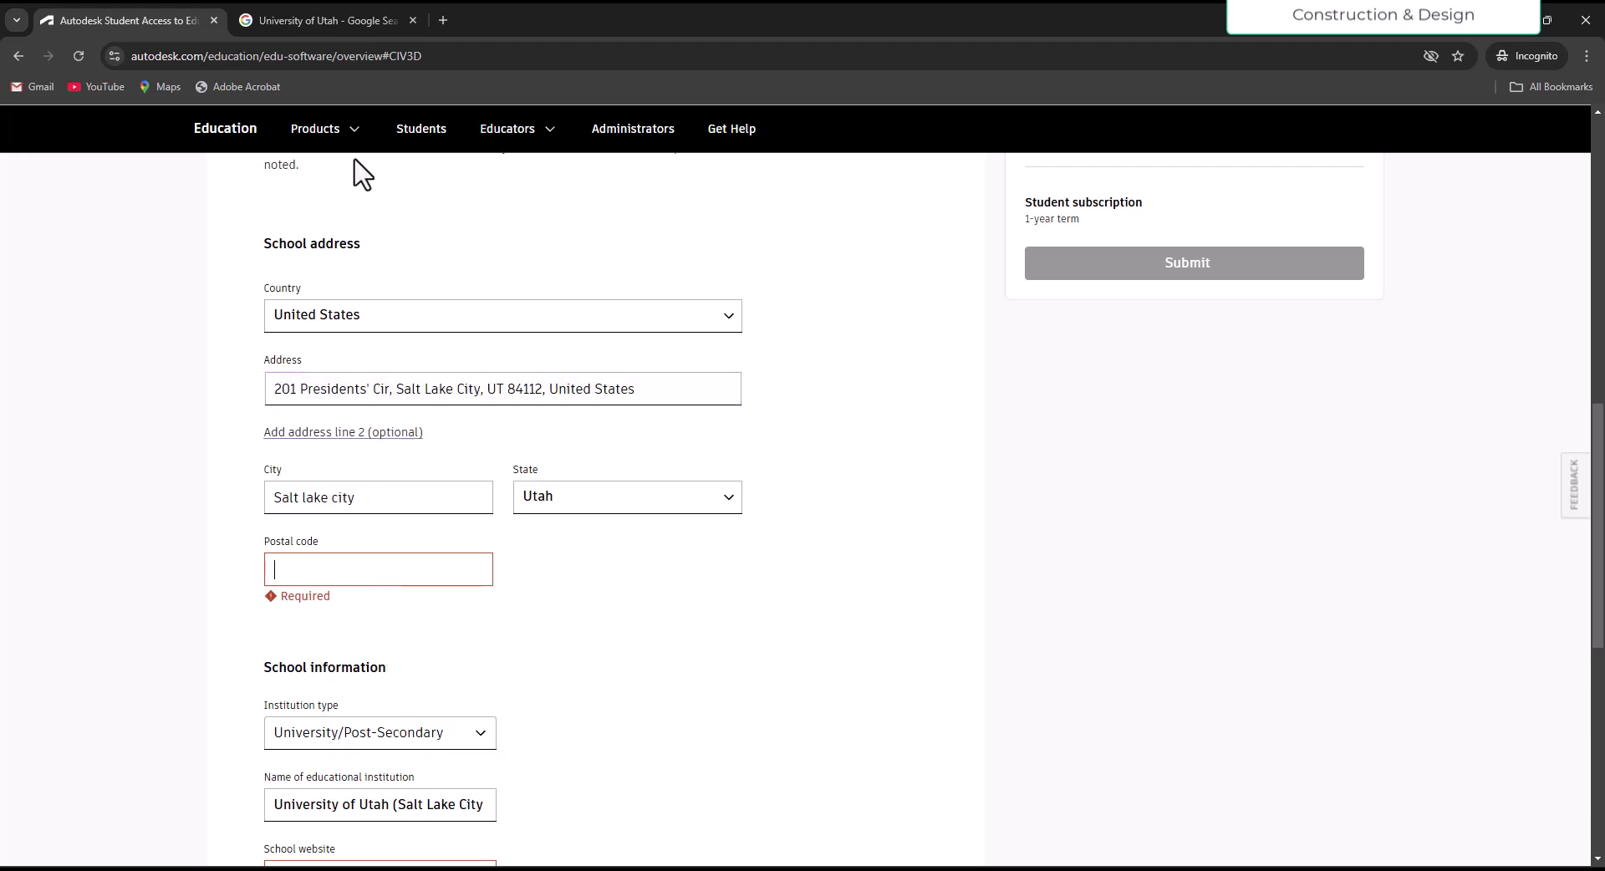
Step: Copy the university's postal code from the Google results and paste it into the school address's Postal code field
left_click(391, 20)
scroll(1229, 627, "up", 2)
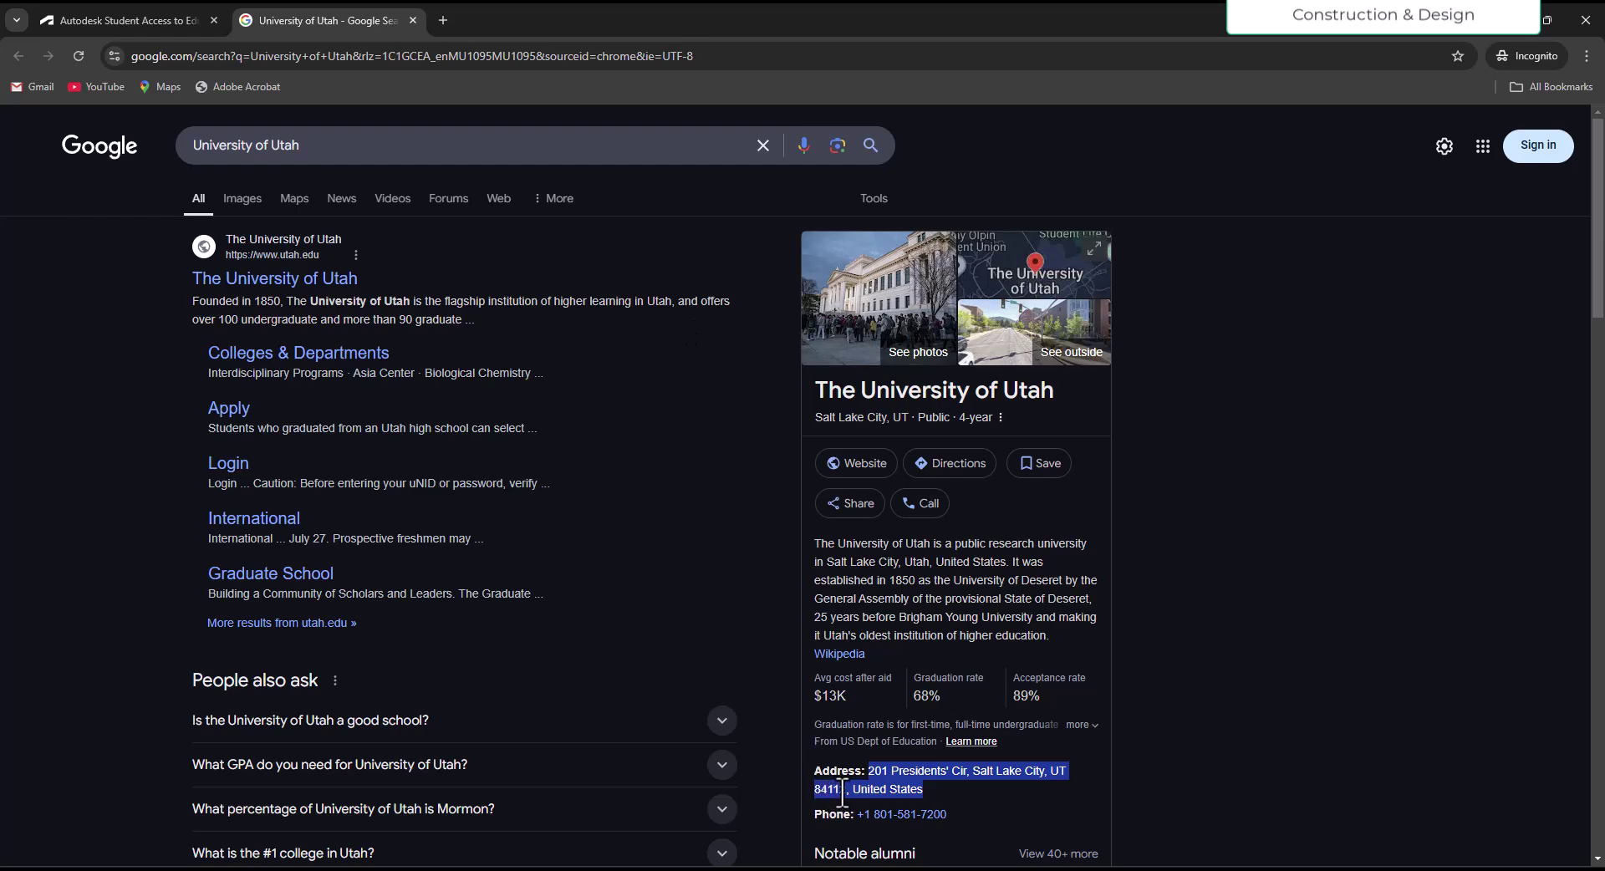
left_click_drag(844, 790, 817, 791)
double_click(817, 791)
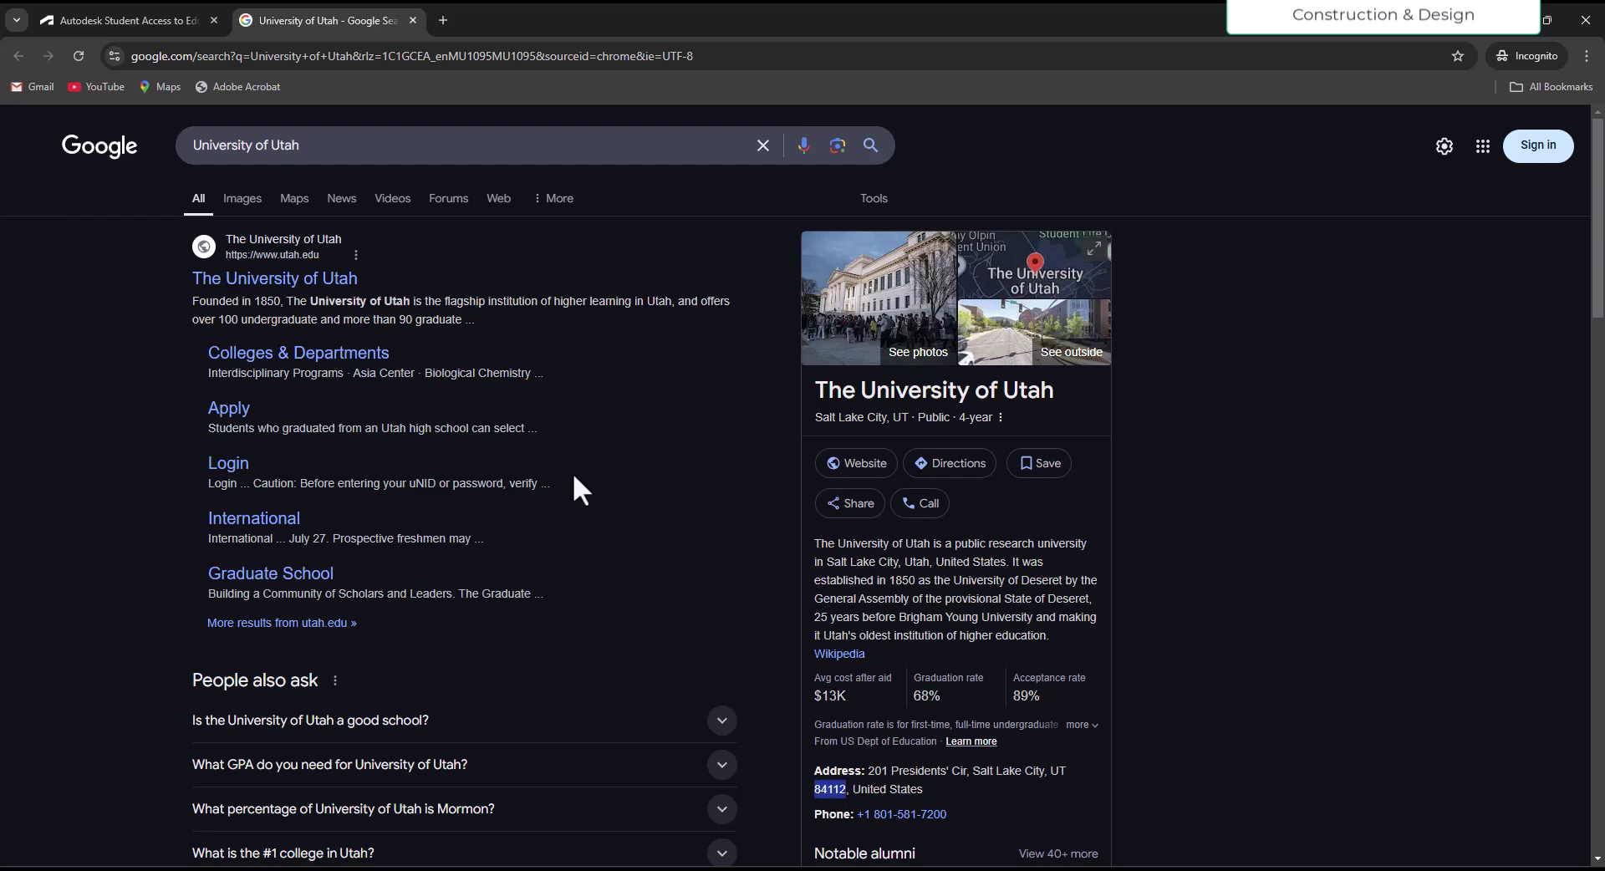
left_click(177, 18)
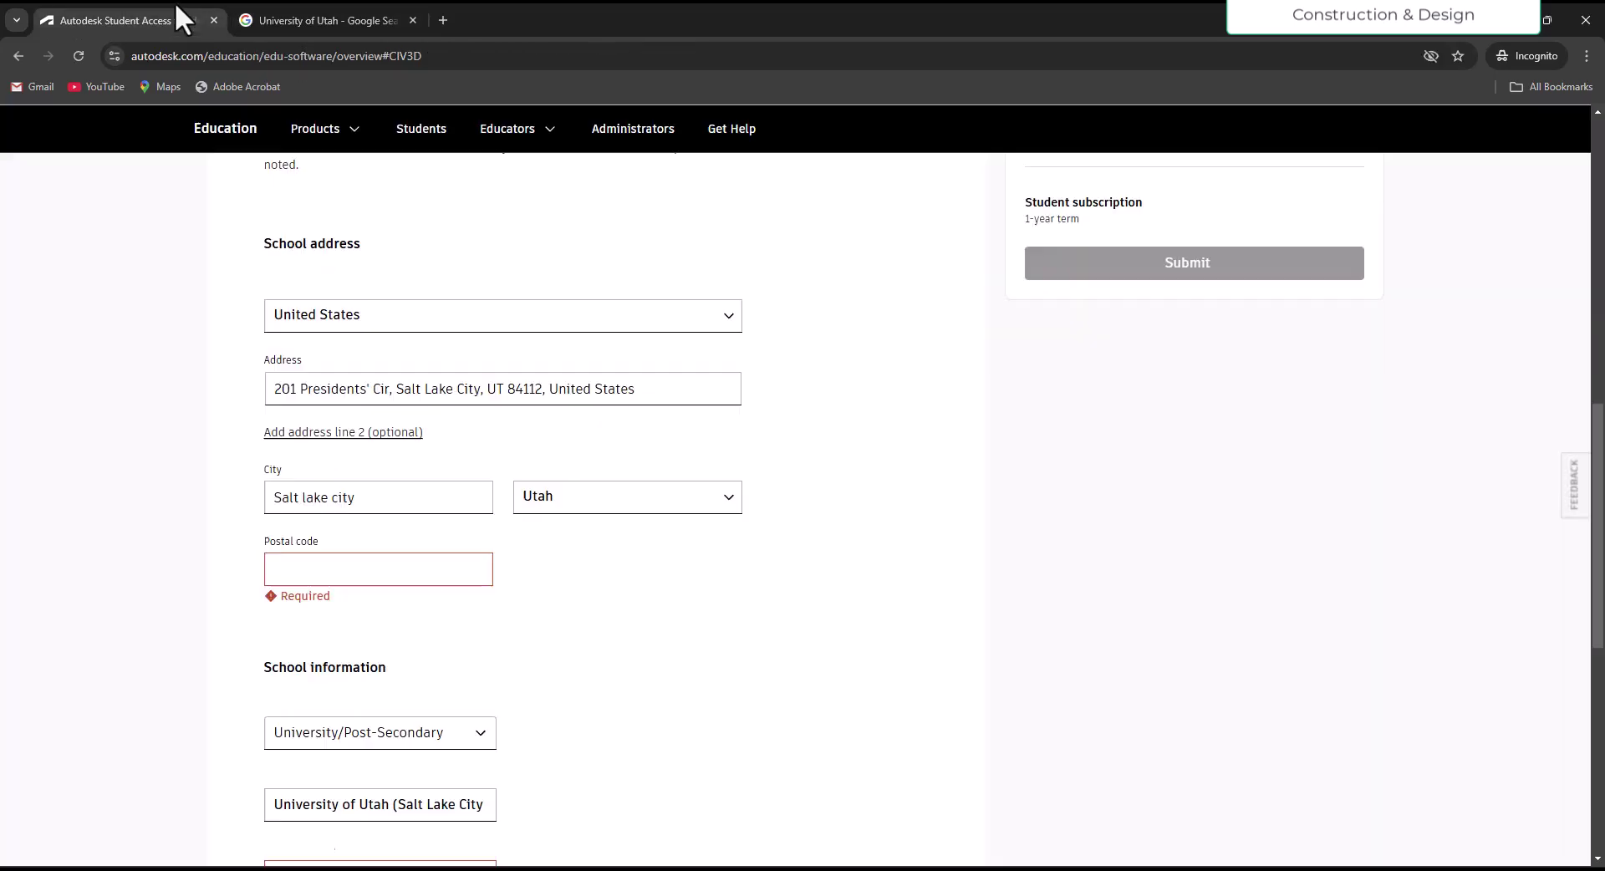
left_click(328, 575)
key("ctrl+v")
left_click(107, 540)
scroll(147, 502, "down", 4)
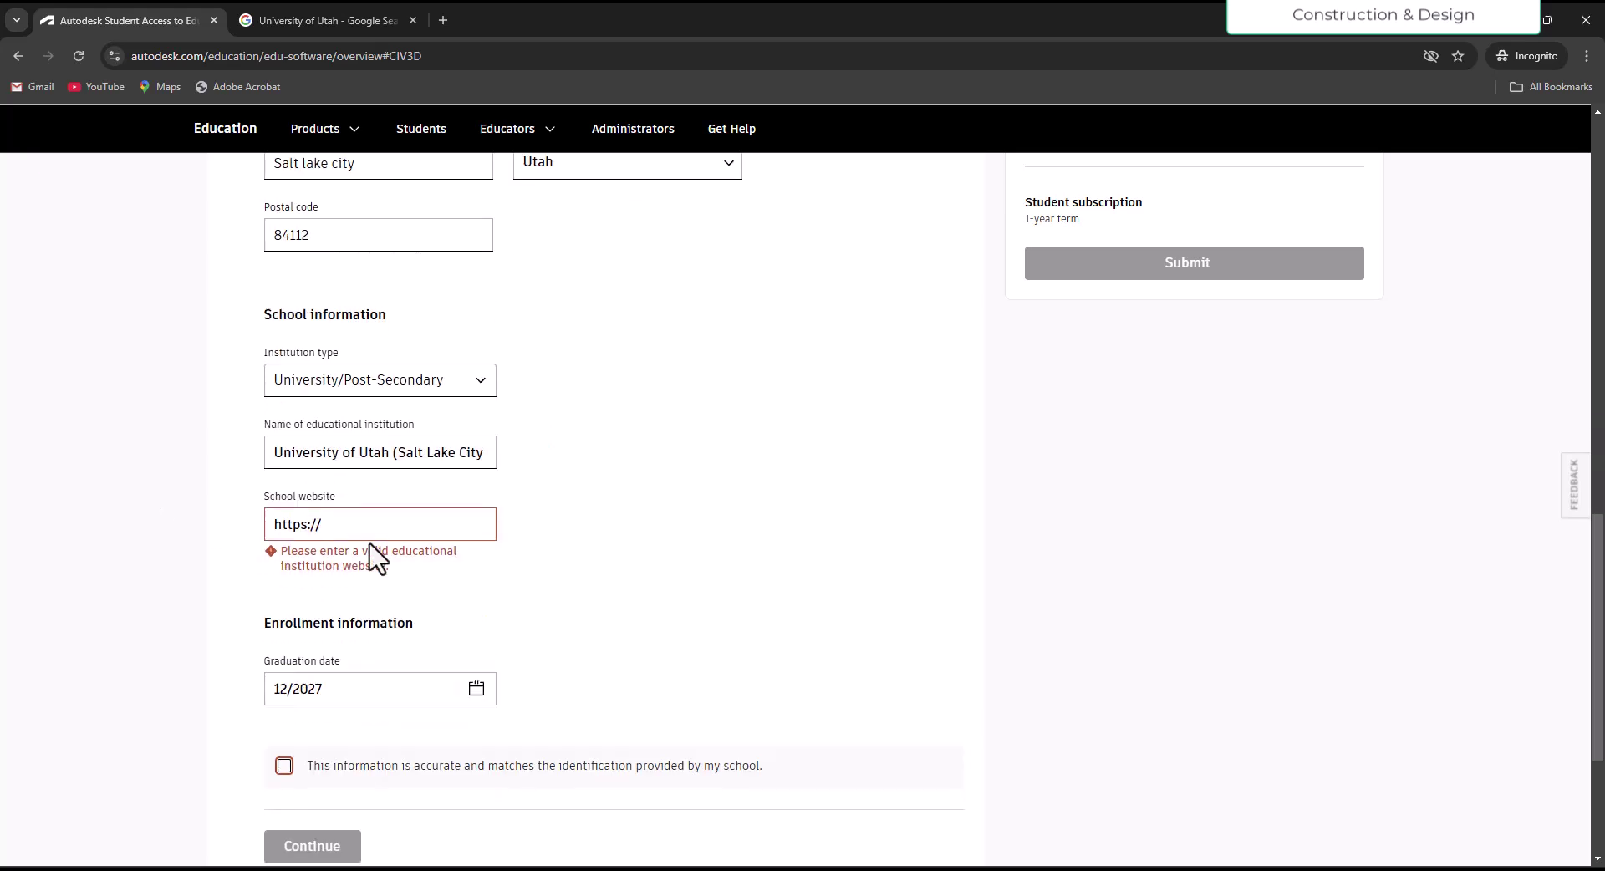
Step: Open the University of Utah website from the Google results, copy its URL, and paste it into the Autodesk form's School website field
left_click(323, 4)
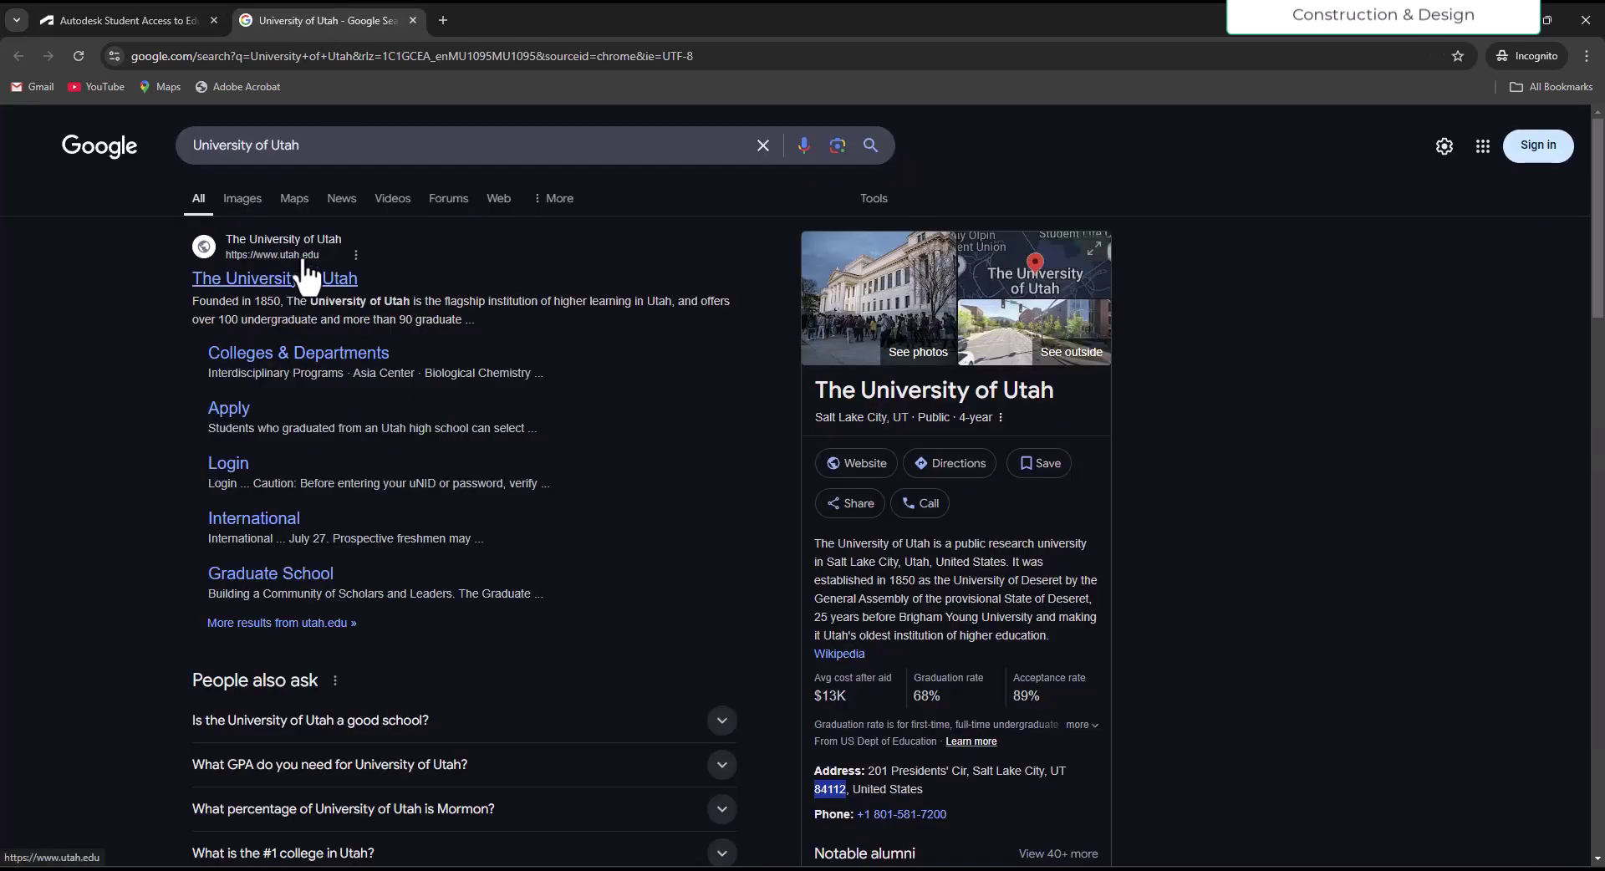
left_click_drag(316, 271, 258, 259)
left_click(265, 289)
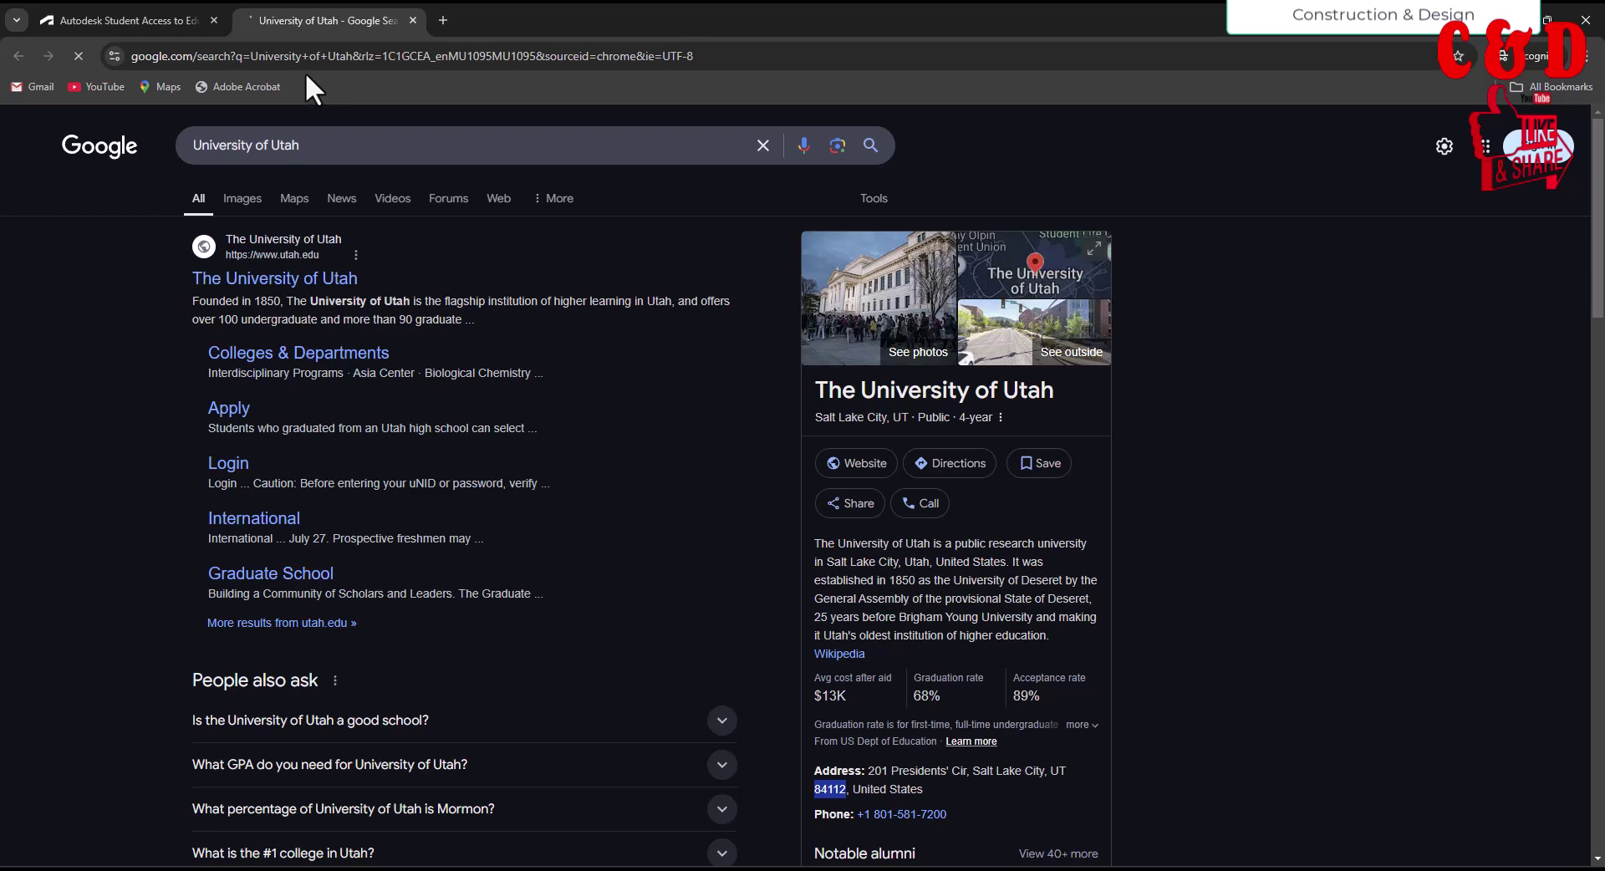
left_click(139, 56)
right_click(152, 52)
left_click(211, 162)
left_click(148, 16)
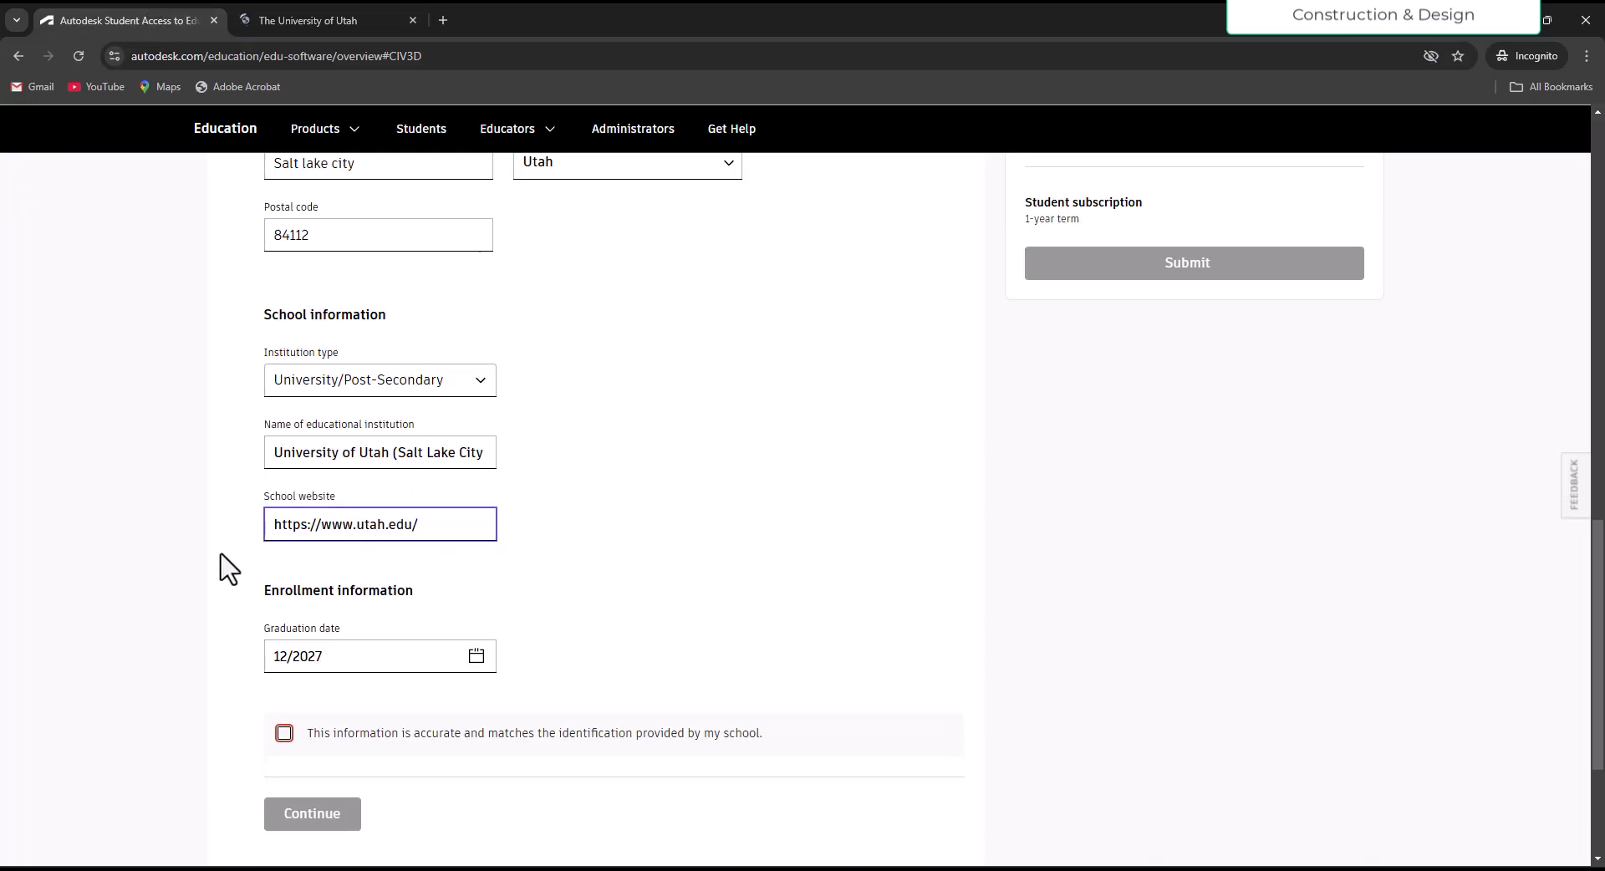
left_click(170, 595)
Step: Declare that the information is accurate, review the school address entries, and submit the school information form
scroll(159, 623, "down", 2)
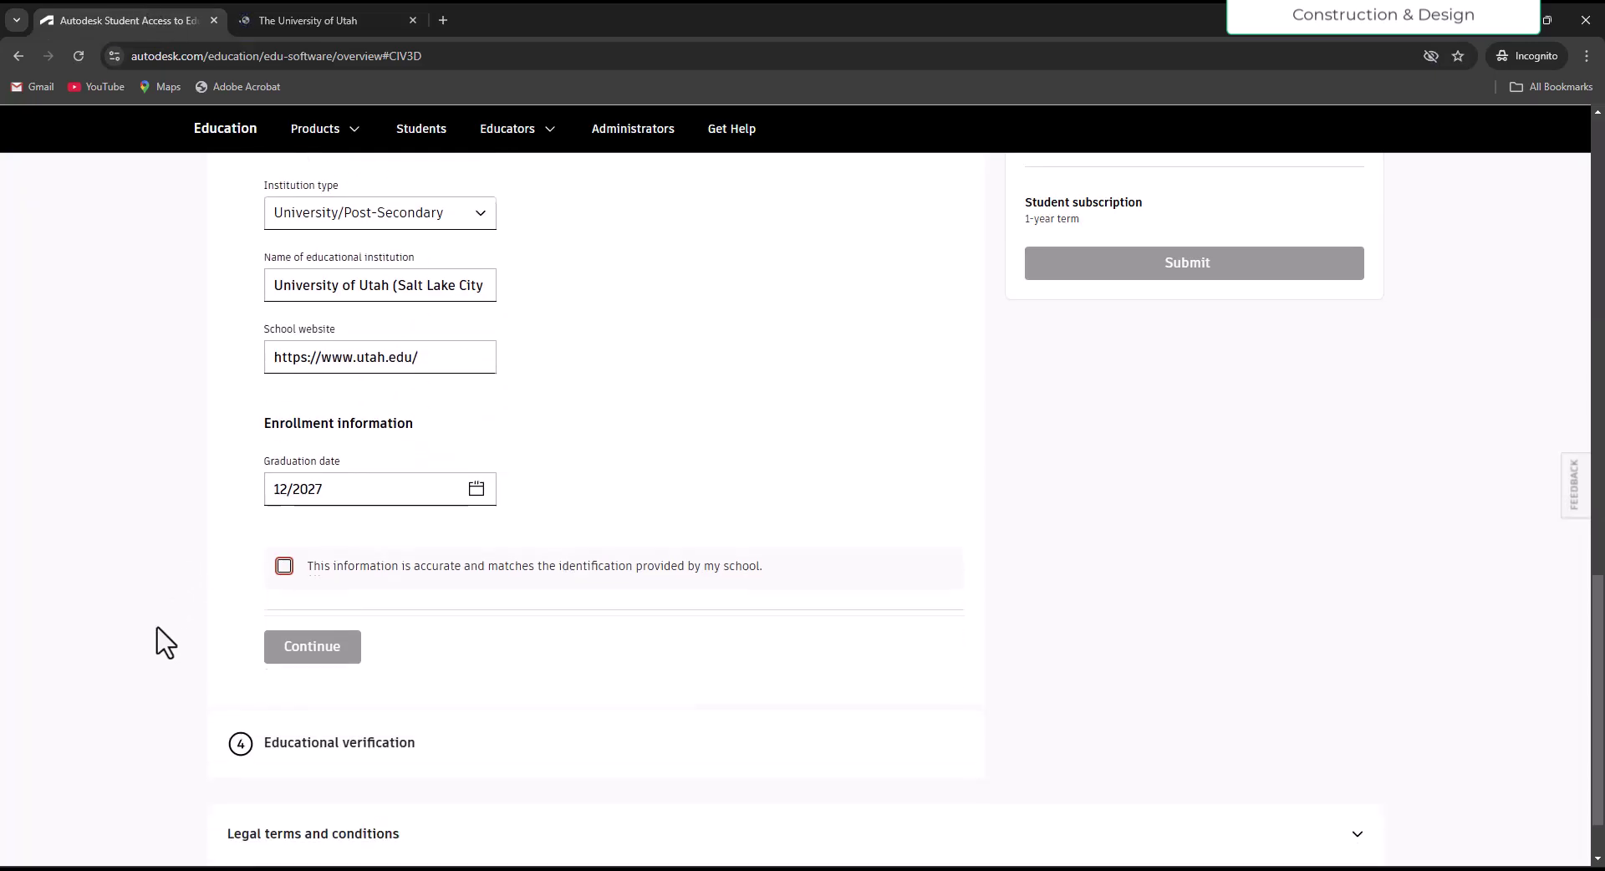
left_click(285, 566)
scroll(142, 614, "up", 3)
scroll(125, 609, "up", 4)
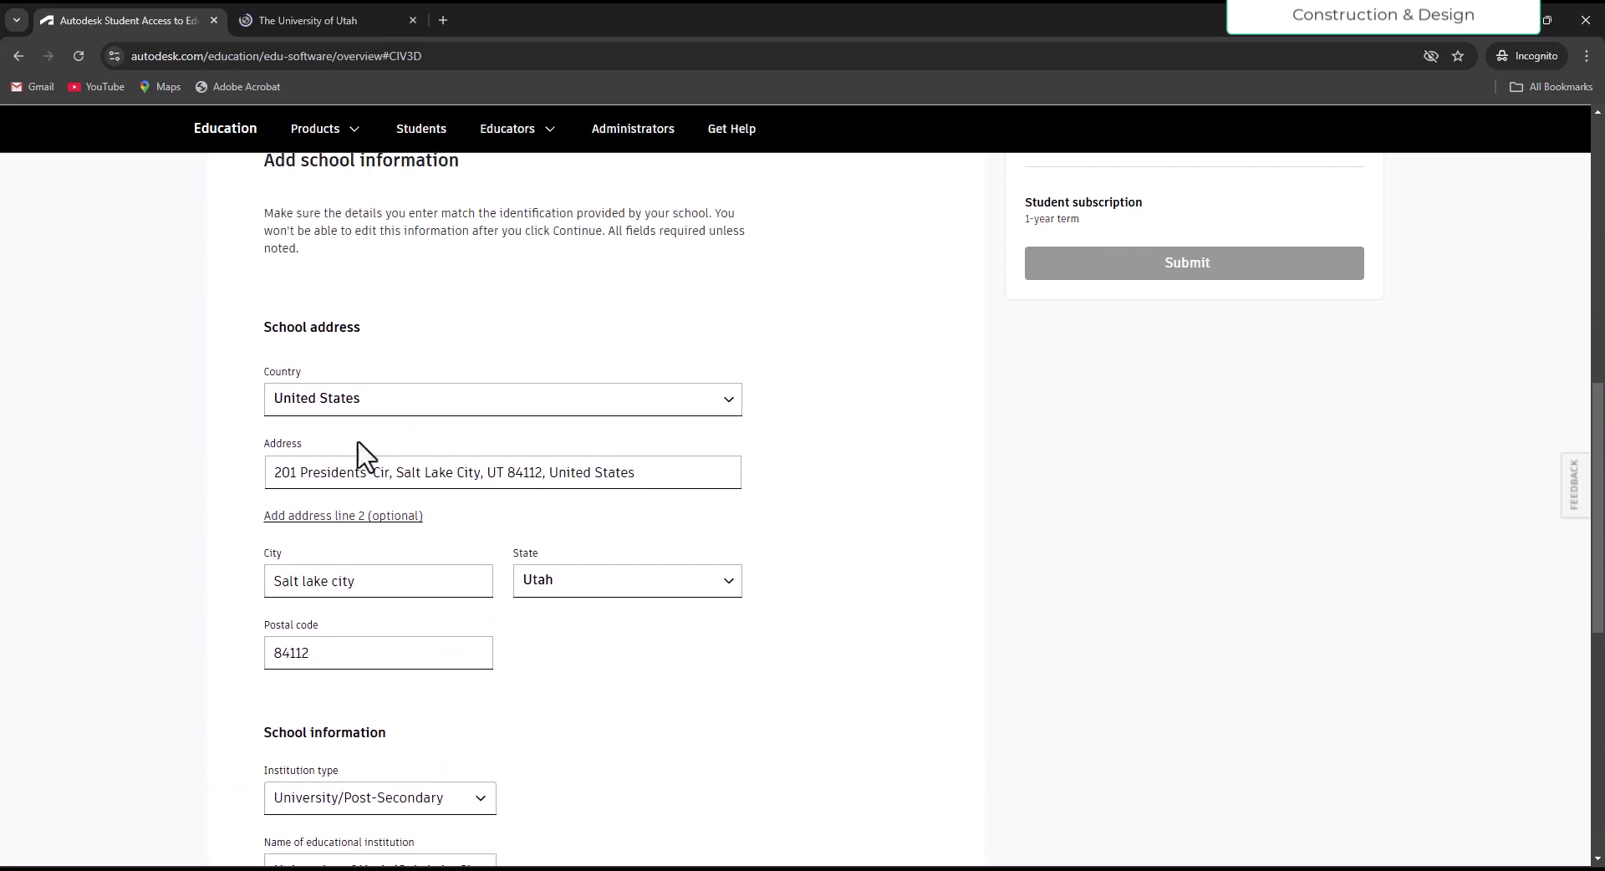
scroll(549, 513, "down", 7)
left_click(329, 649)
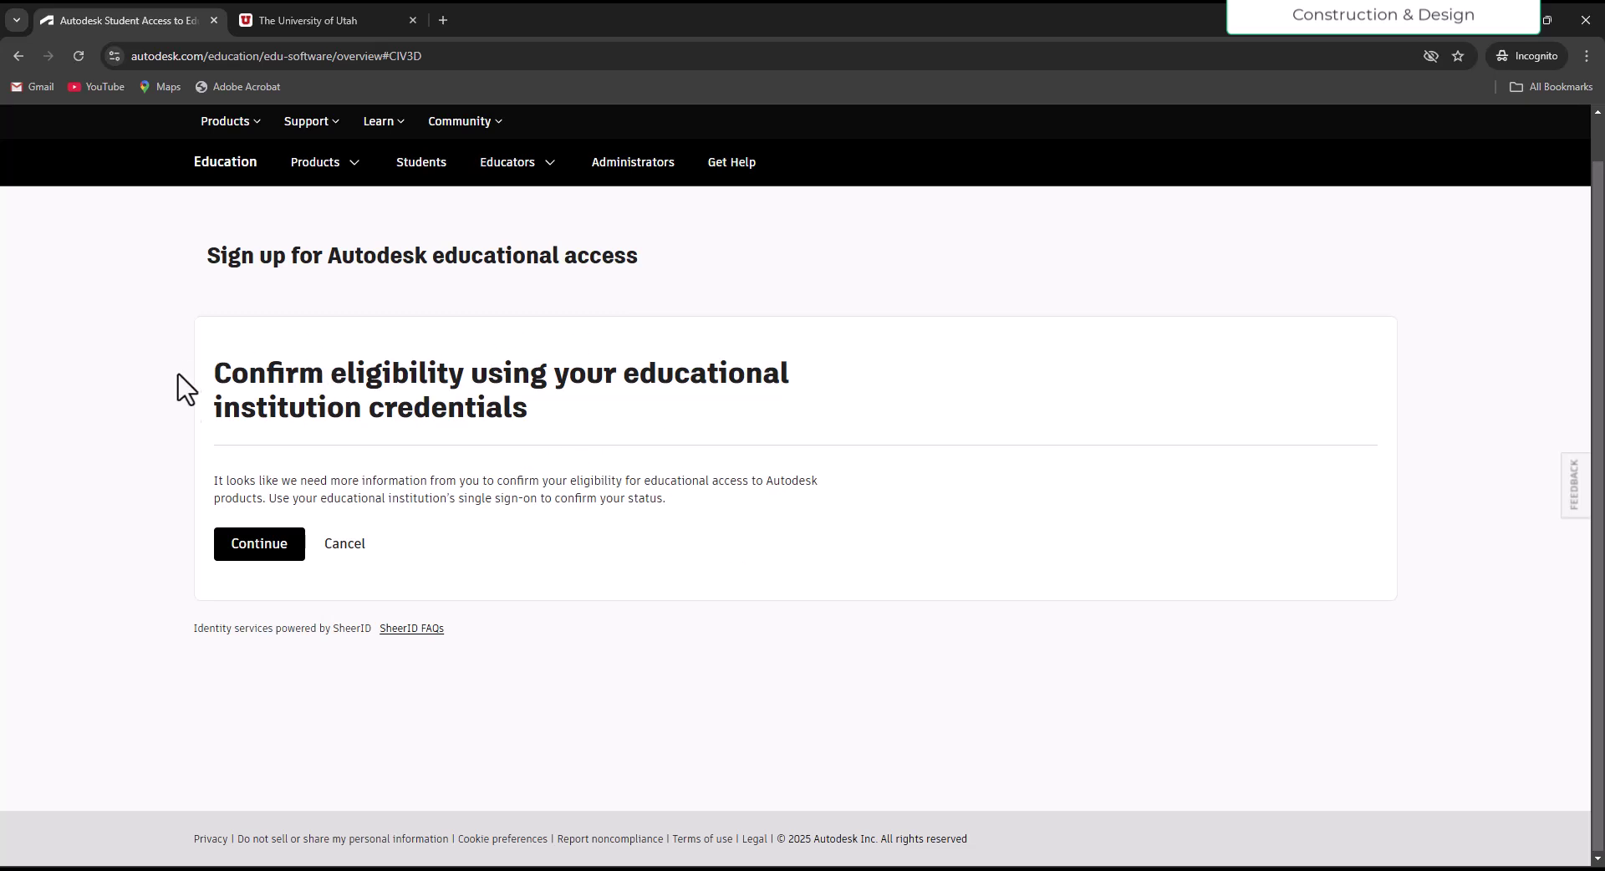
Step: Continue to the university's single sign-on, go to its uNID and password fields, and return to the Autodesk verification page
left_click(259, 545)
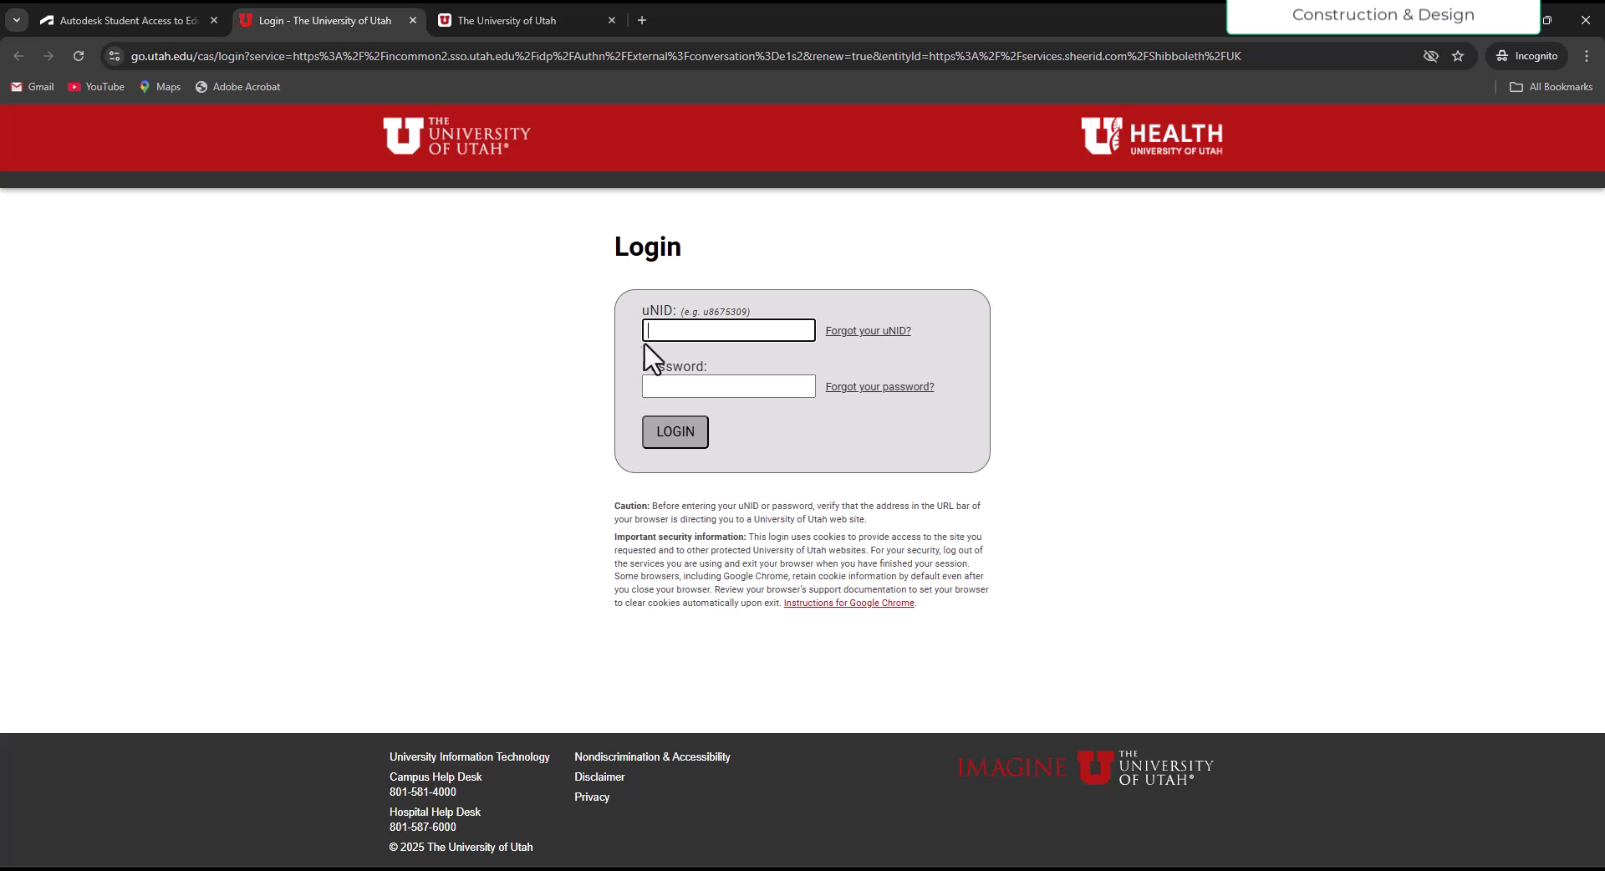
left_click(696, 386)
left_click(691, 330)
left_click(173, 17)
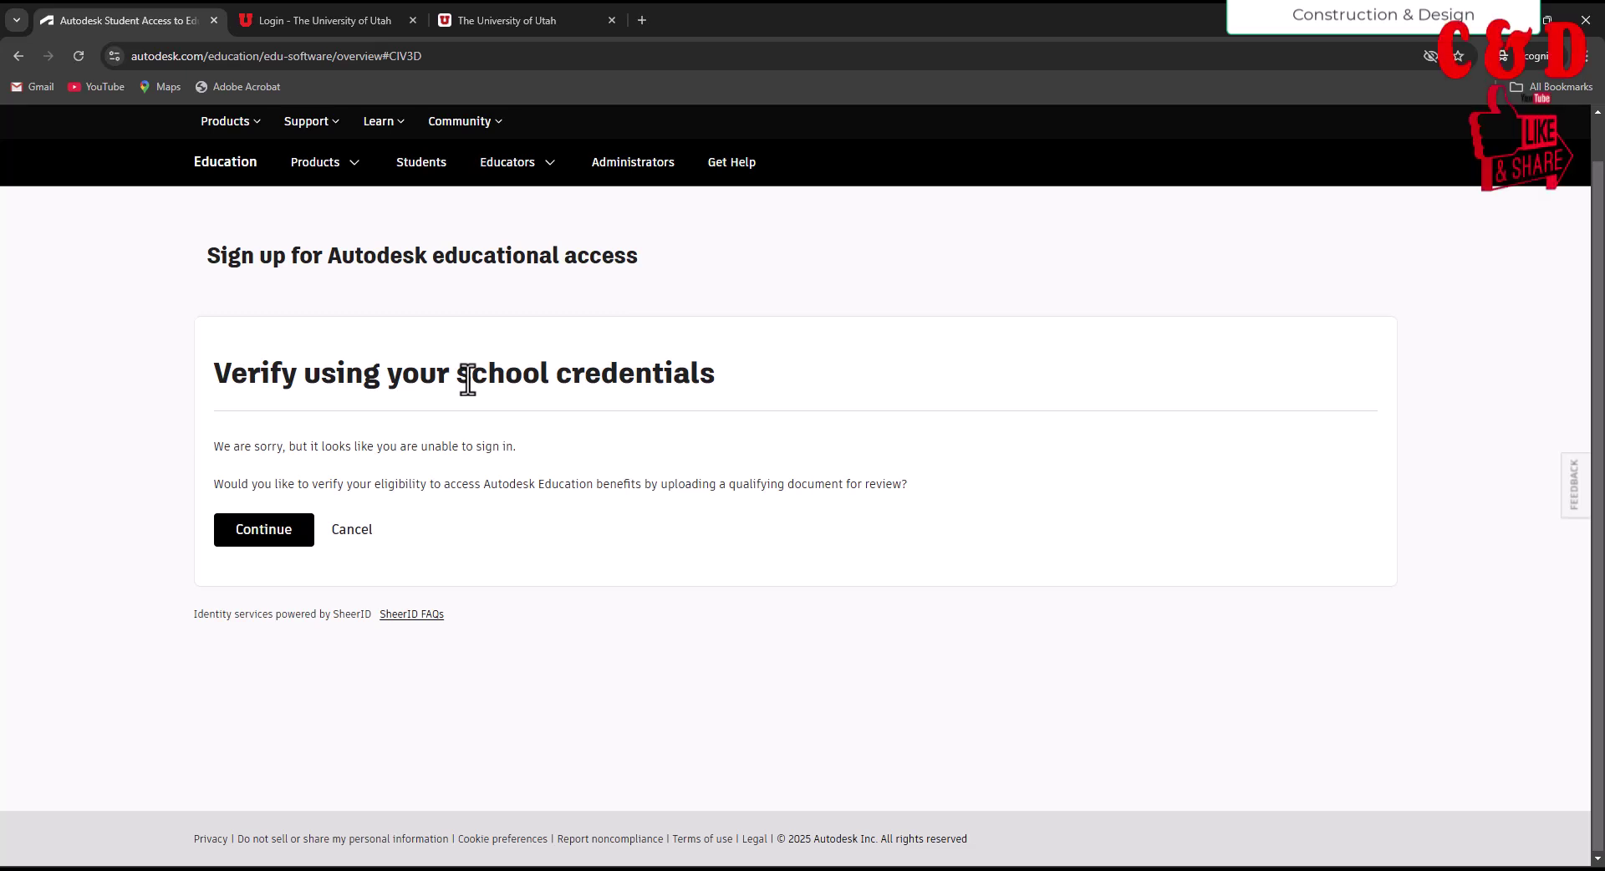
Step: Go to Autodesk's education page for students and open the educational software overview through Revit
left_click(422, 163)
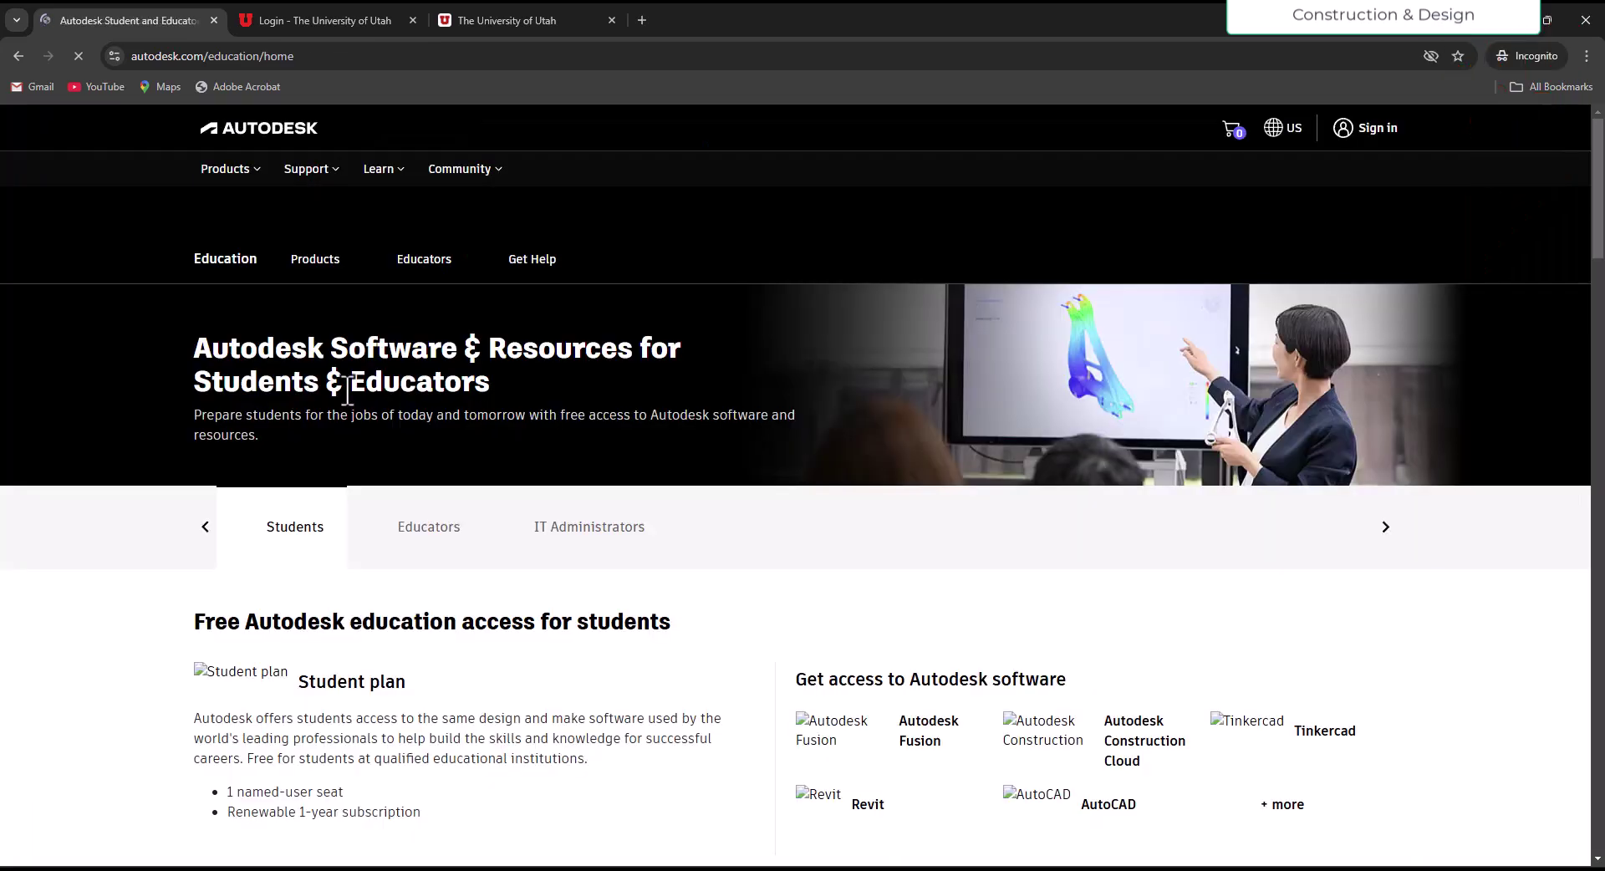
scroll(839, 644, "down", 1)
scroll(844, 659, "down", 2)
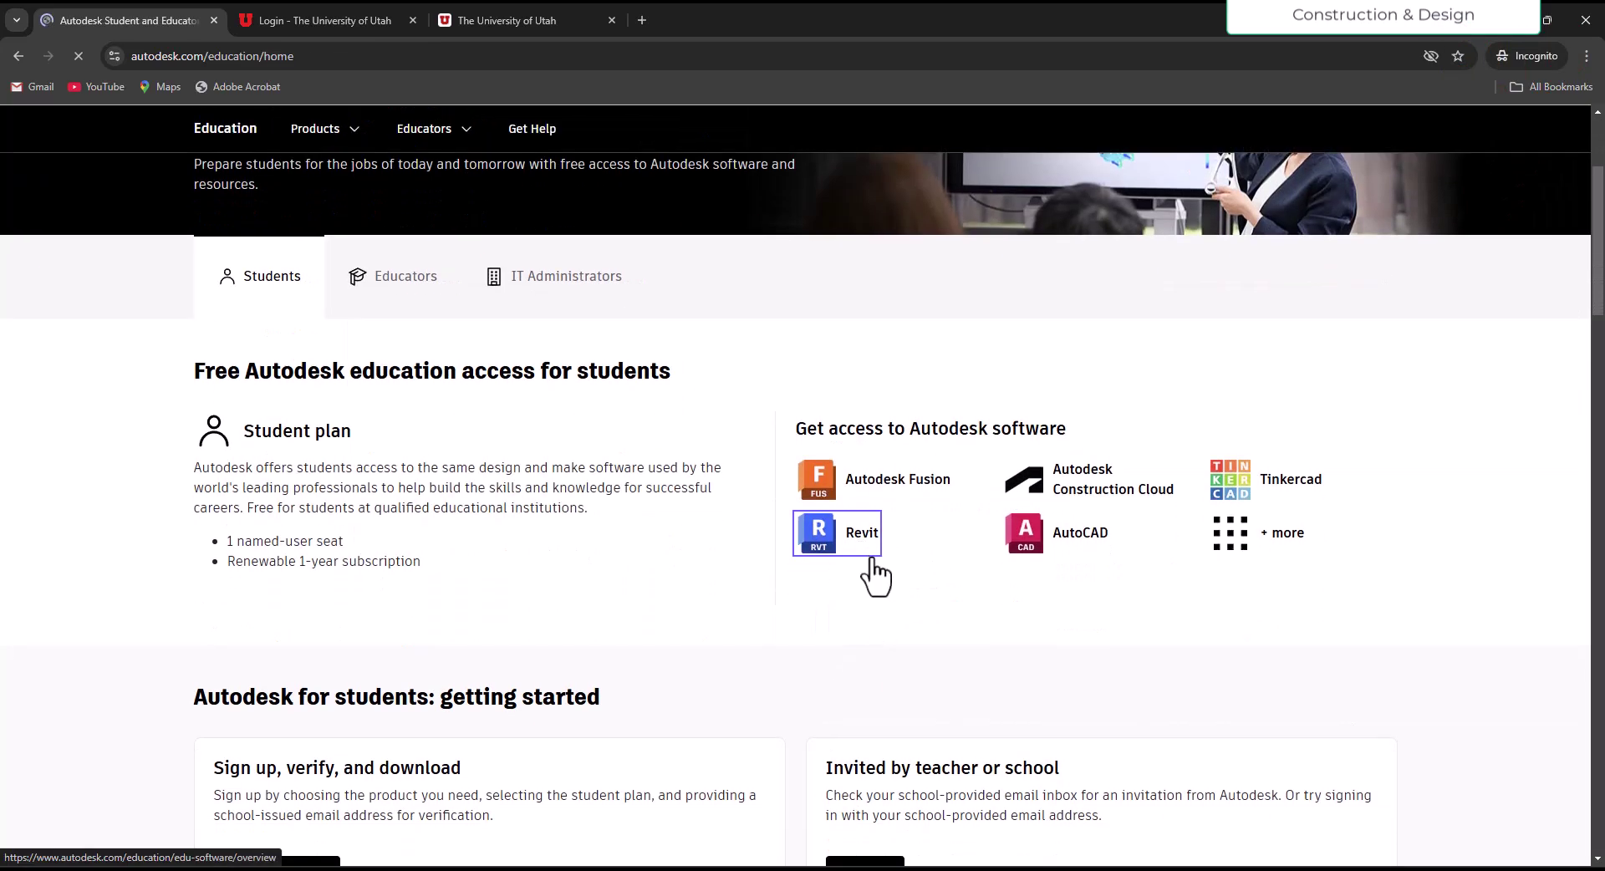
left_click(866, 545)
Step: Browse the catalog of Autodesk products offered for educational access, and return to its beginning
scroll(625, 594, "down", 10)
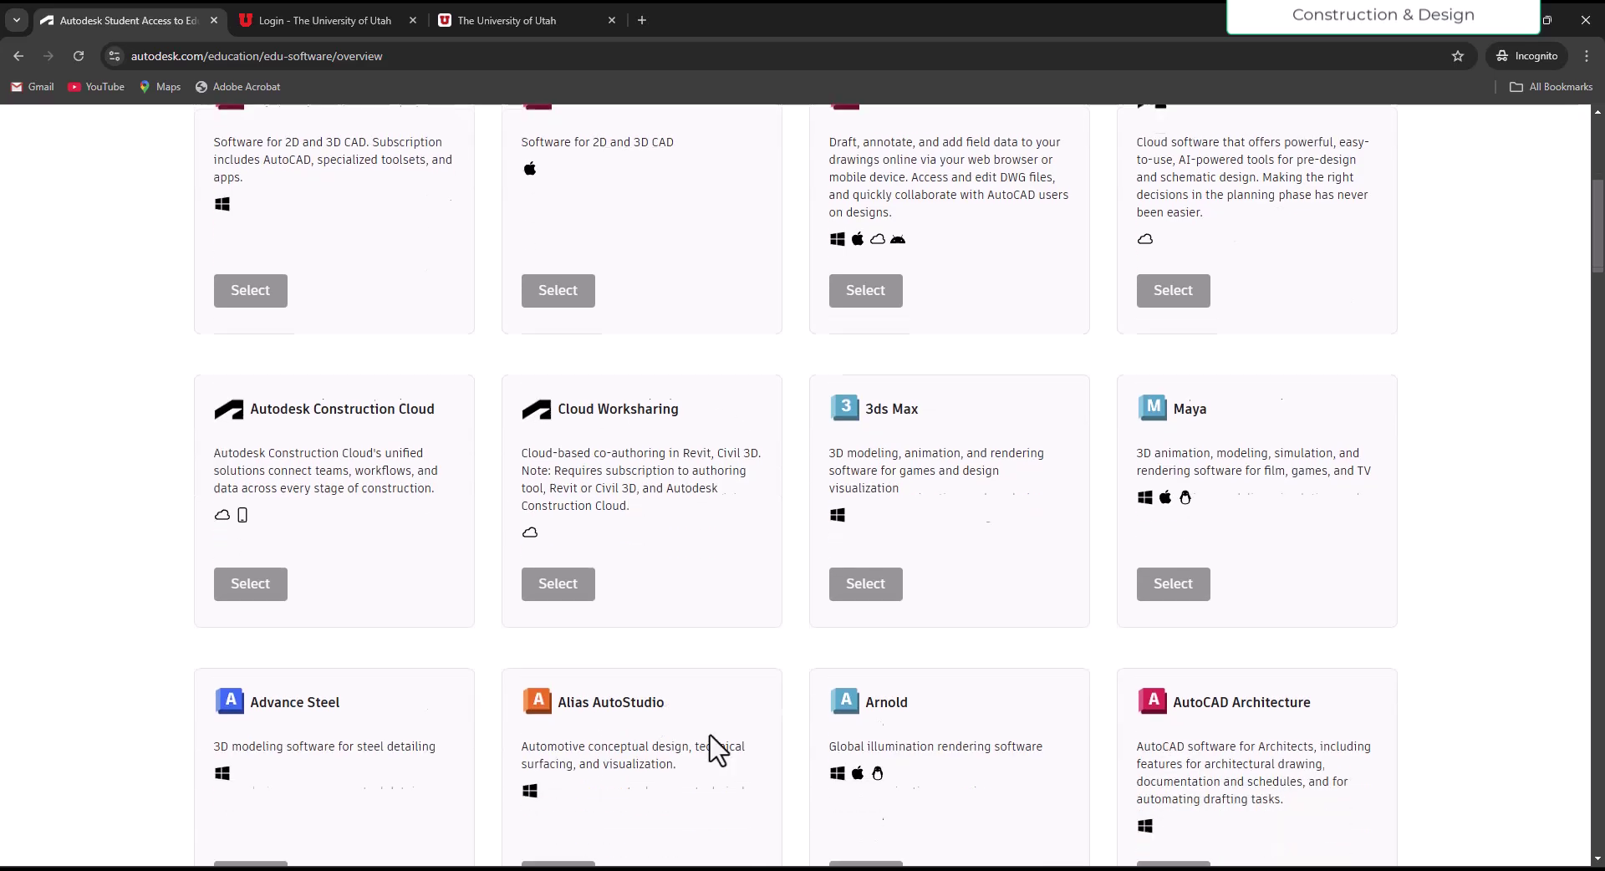
scroll(711, 698, "down", 10)
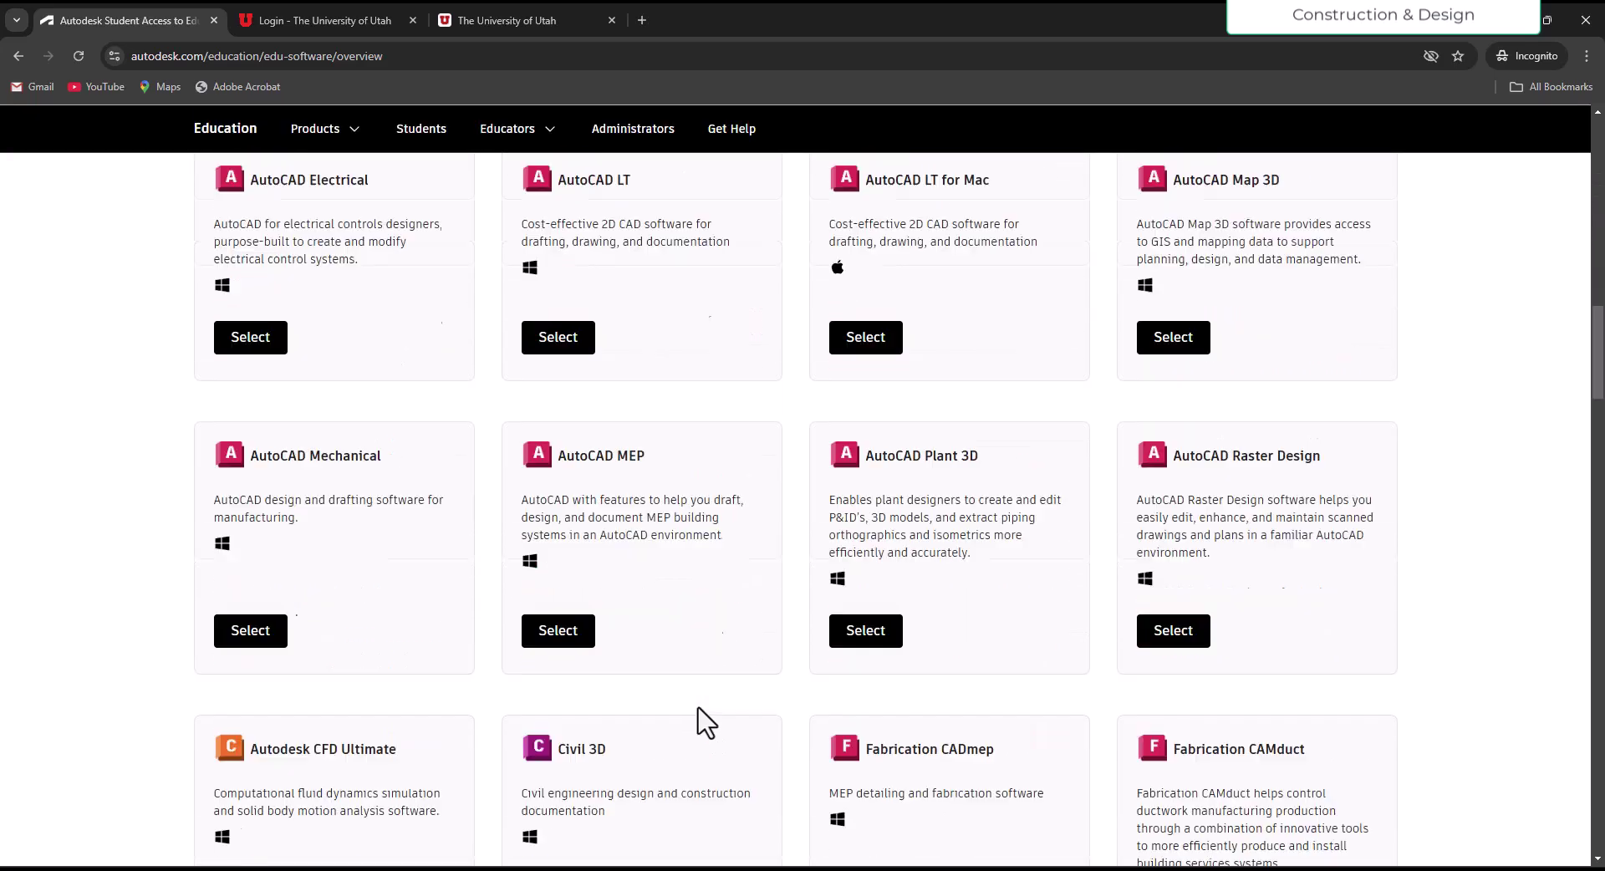
scroll(736, 693, "down", 5)
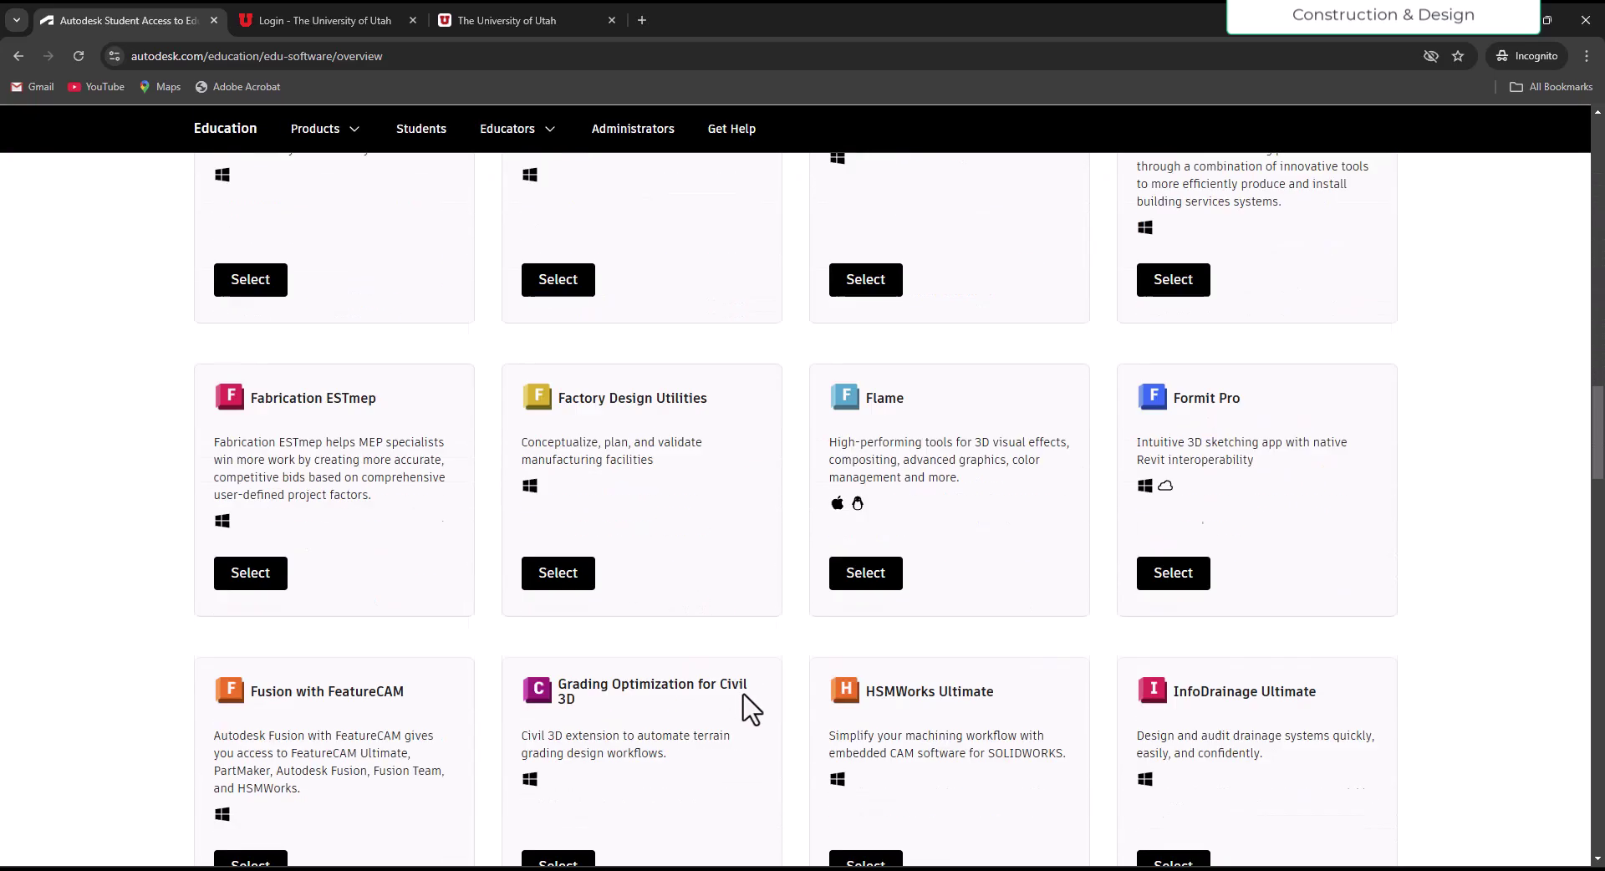
scroll(757, 694, "down", 2)
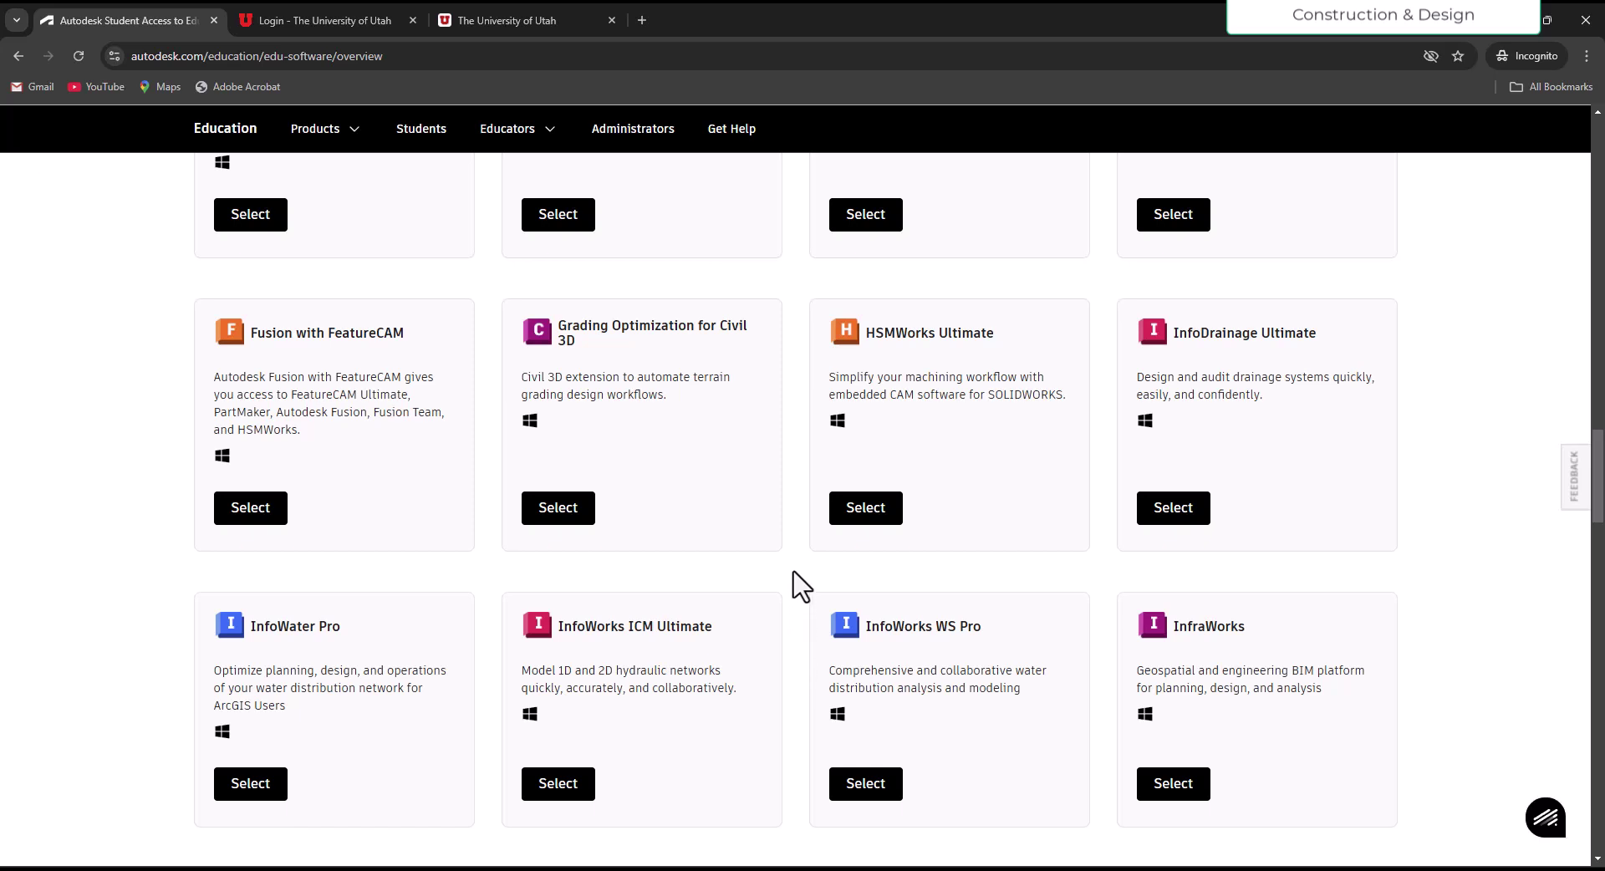
scroll(801, 586, "down", 2)
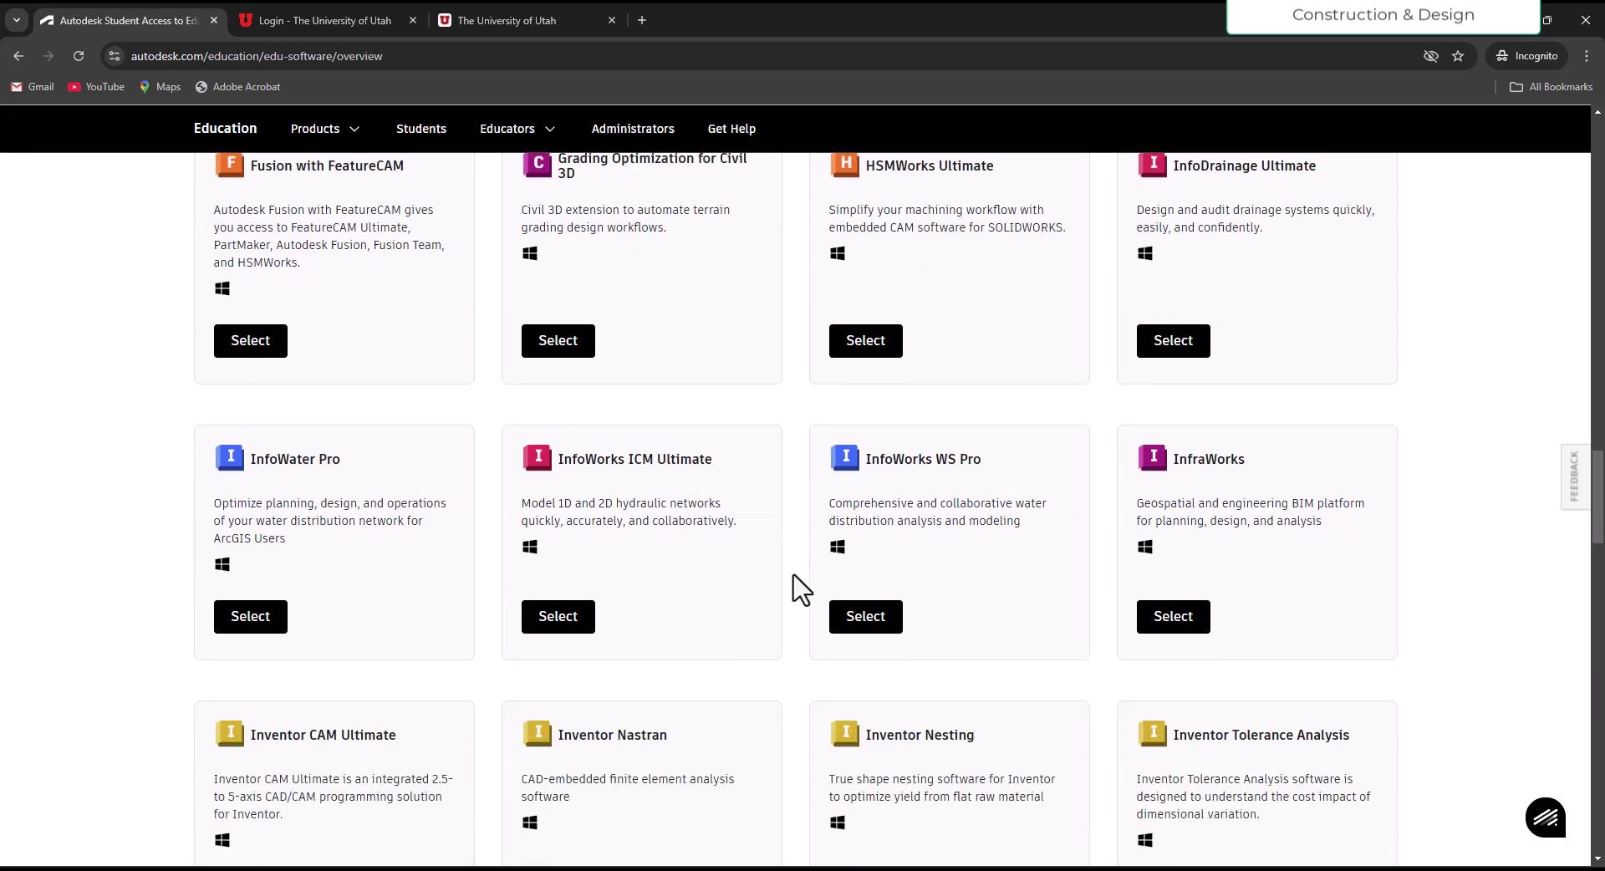
scroll(801, 586, "down", 4)
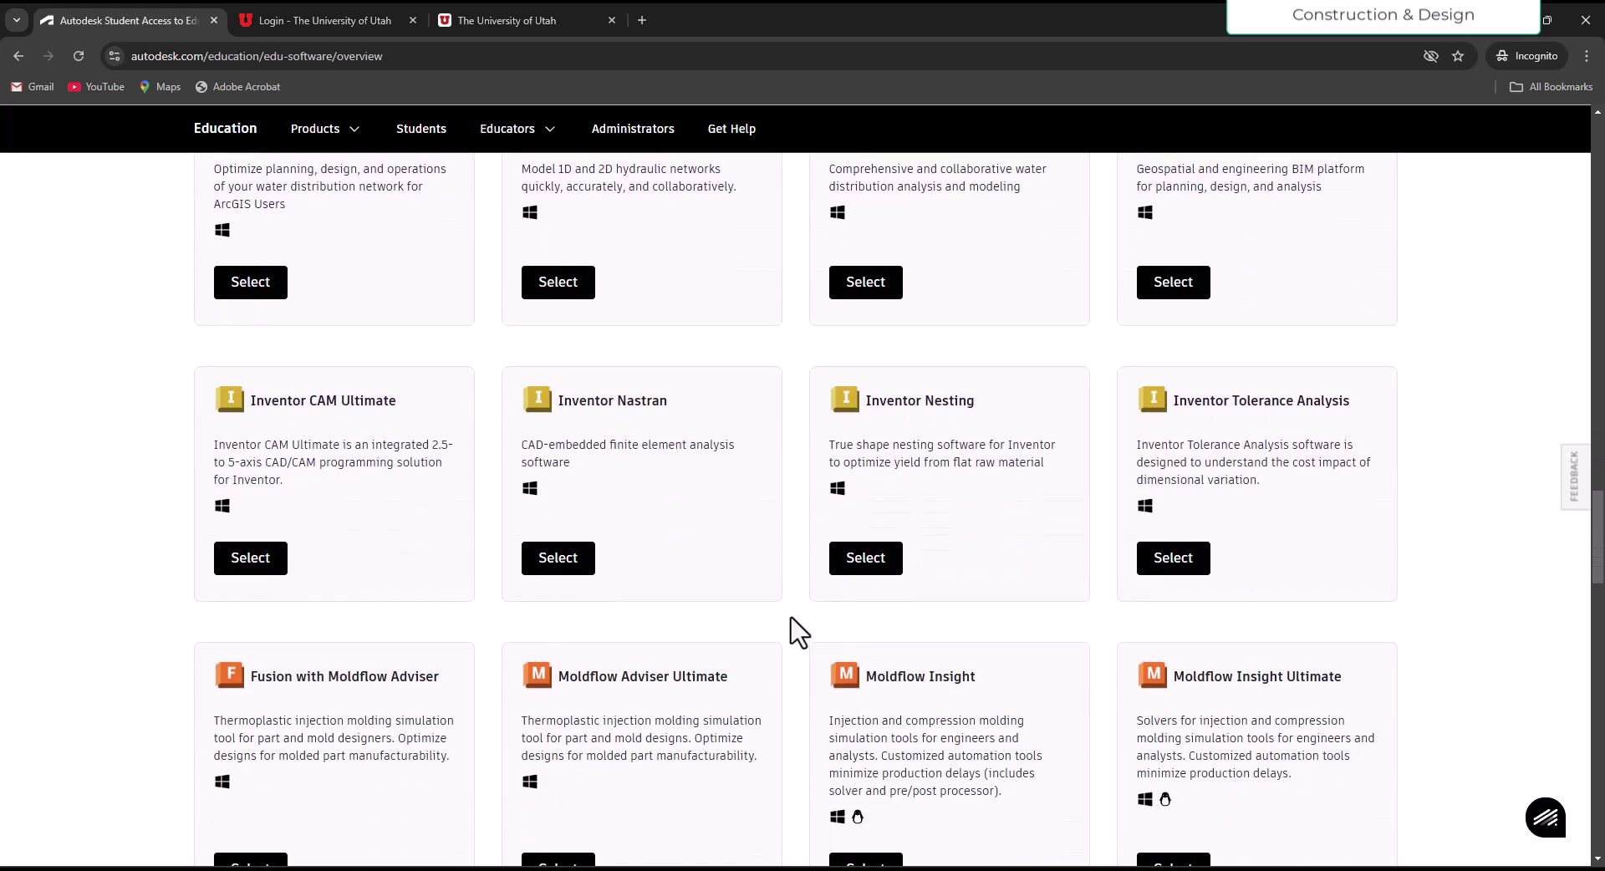
scroll(798, 632, "down", 7)
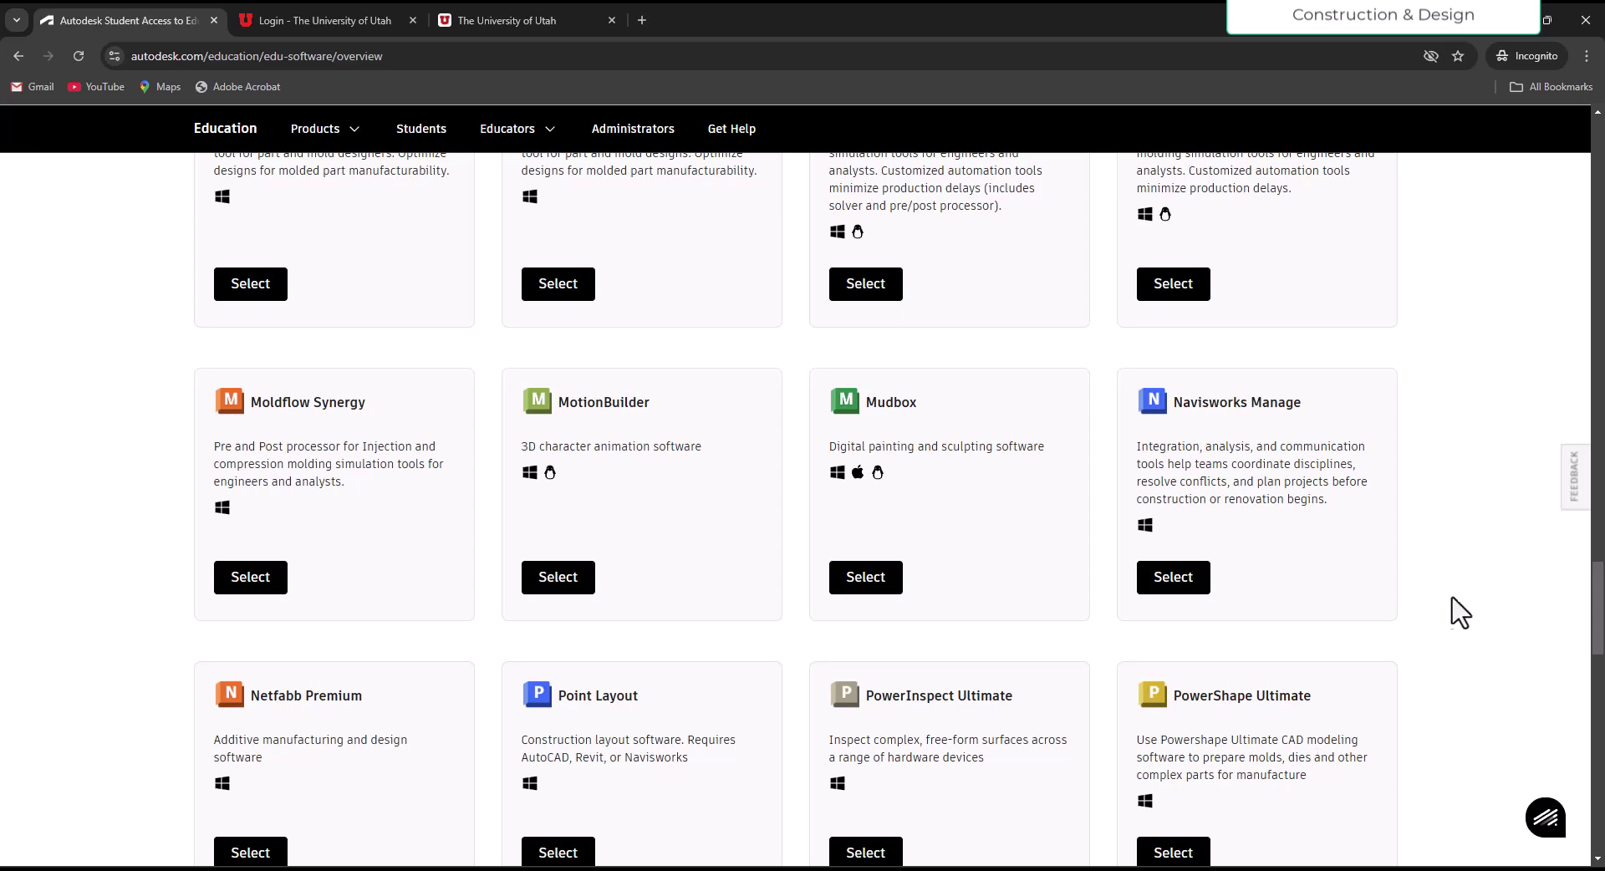
left_click_drag(1597, 640, 1560, 152)
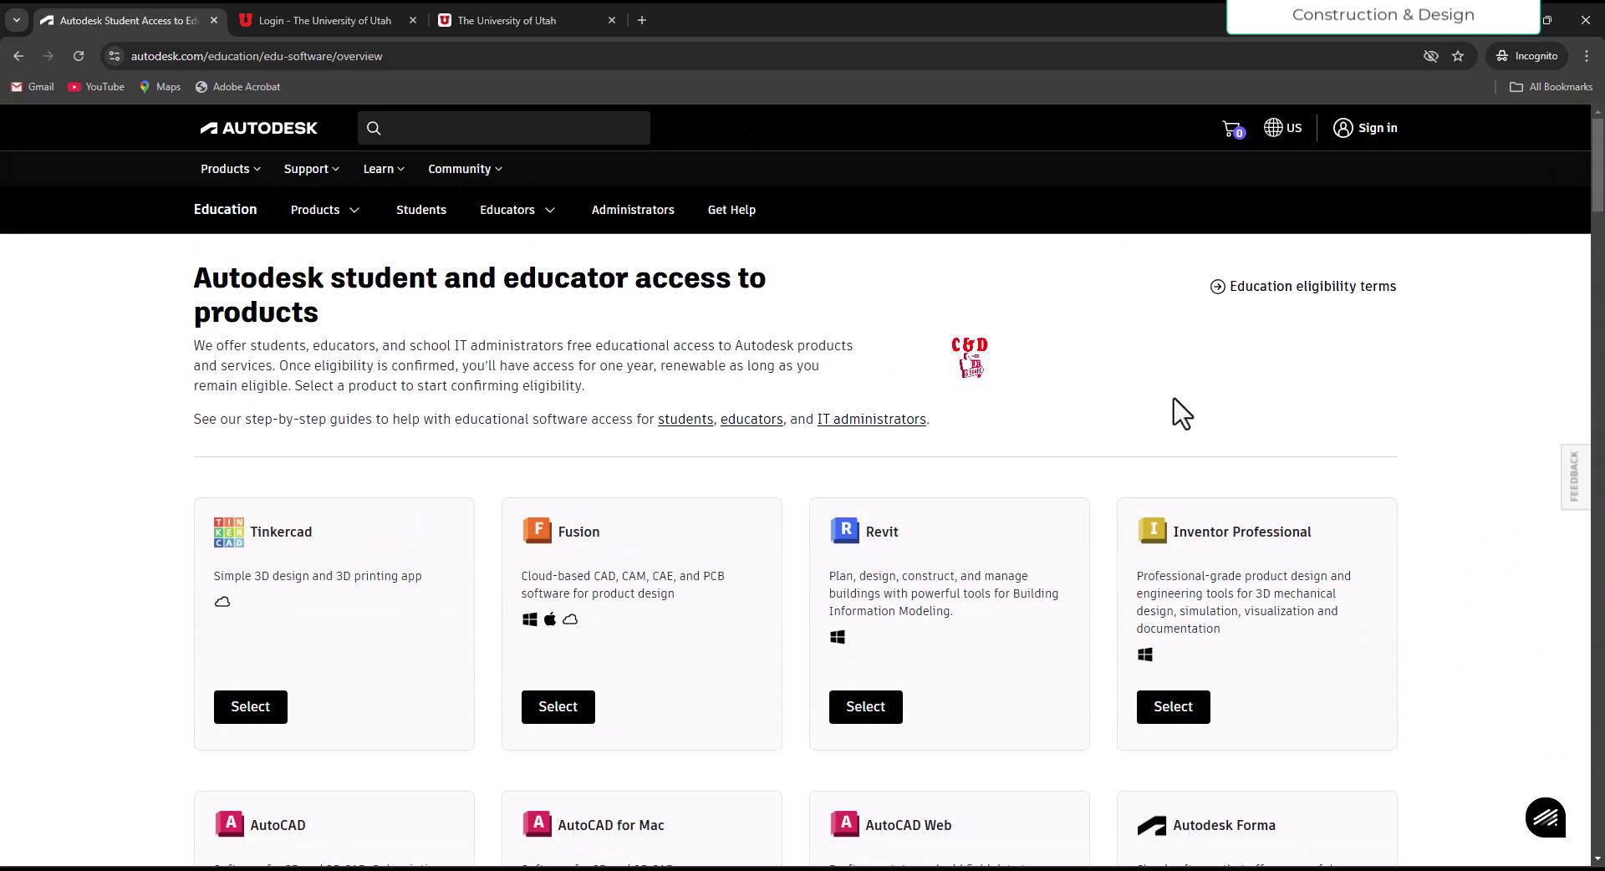